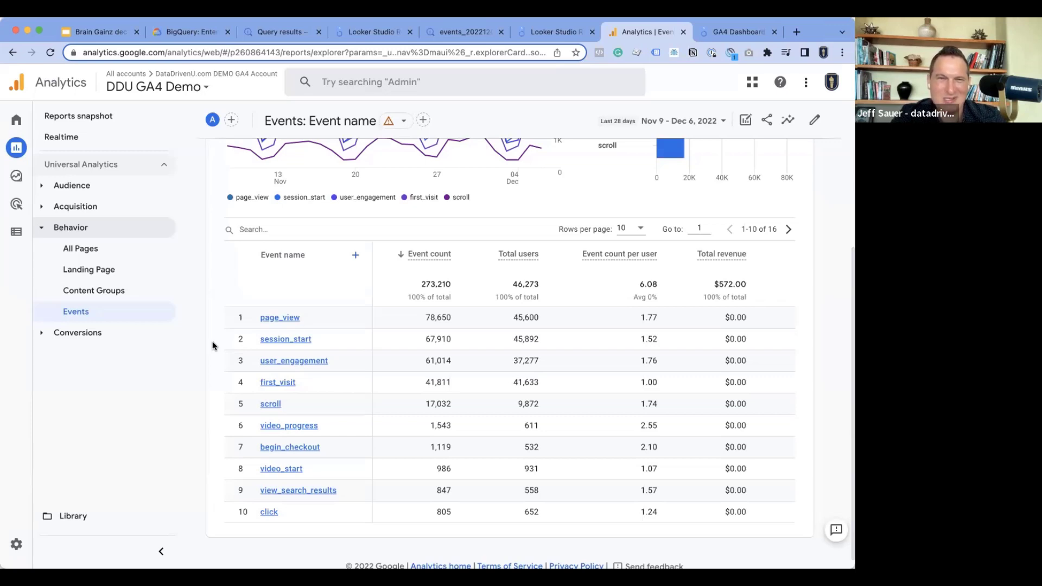
Switch to the Looker Studio report and add a full-number scorecard below the event_name table
key(ctrl+Tab)
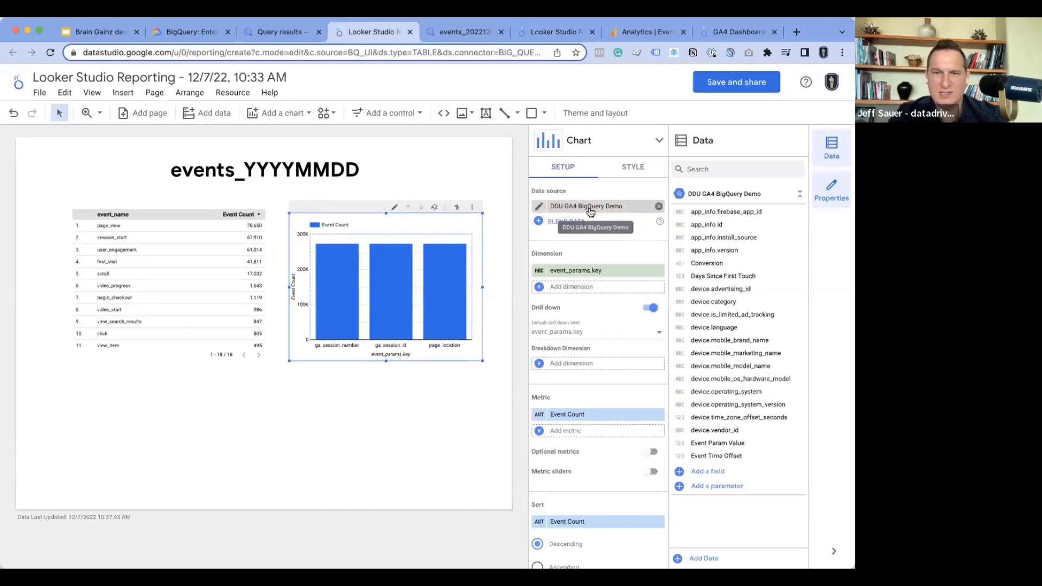
click(170, 232)
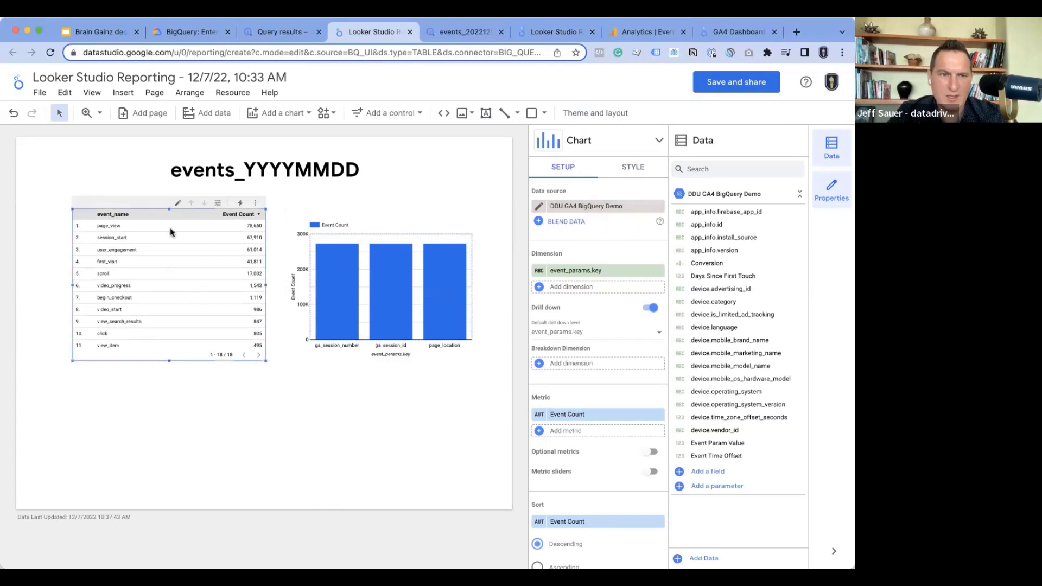
click(105, 453)
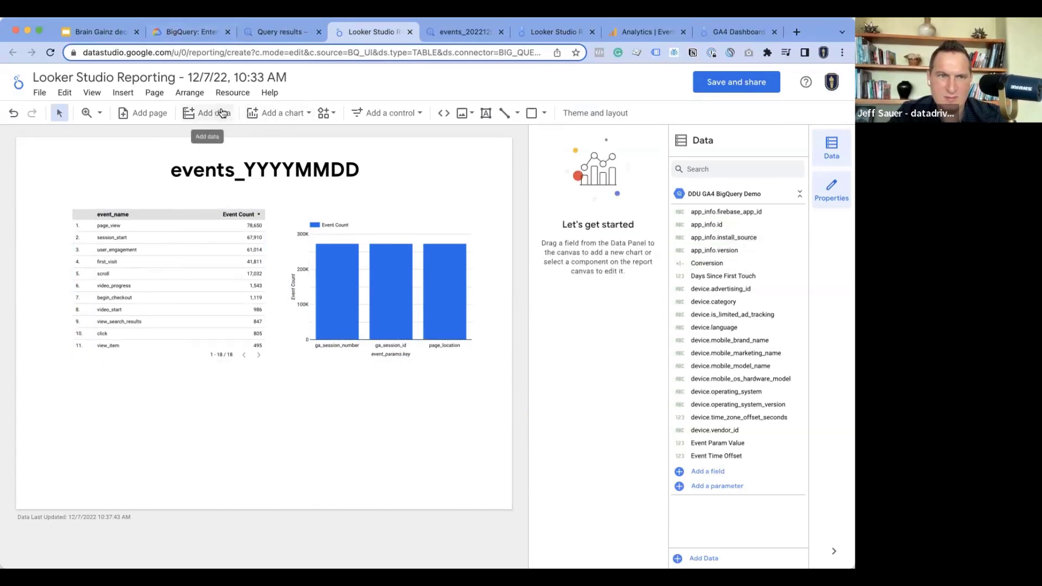
click(270, 113)
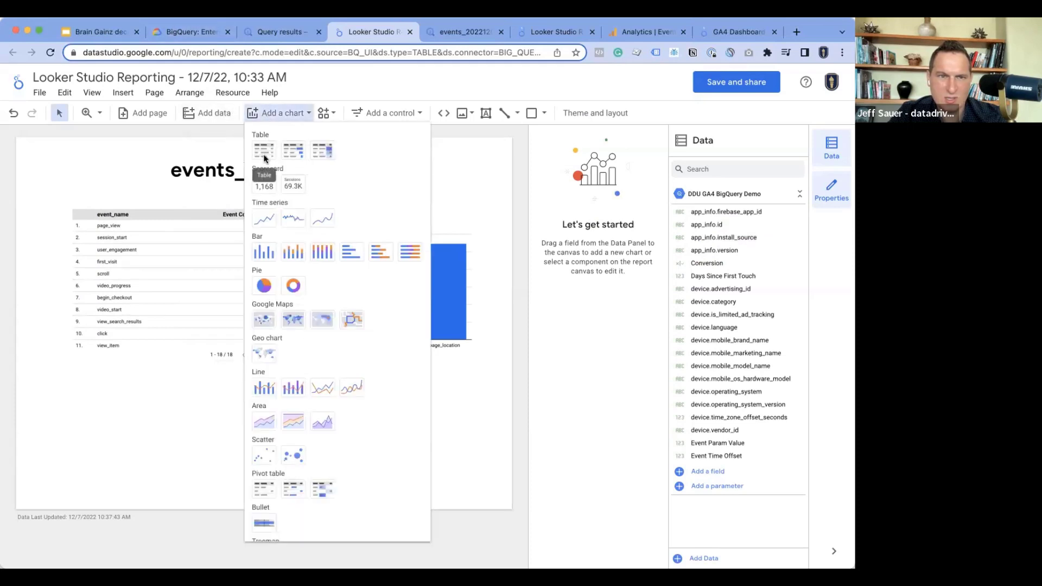
click(293, 187)
click(73, 418)
View the users figure in the Analytics reports snapshot, and set the new scorecard's metric to Unique Users
click(635, 31)
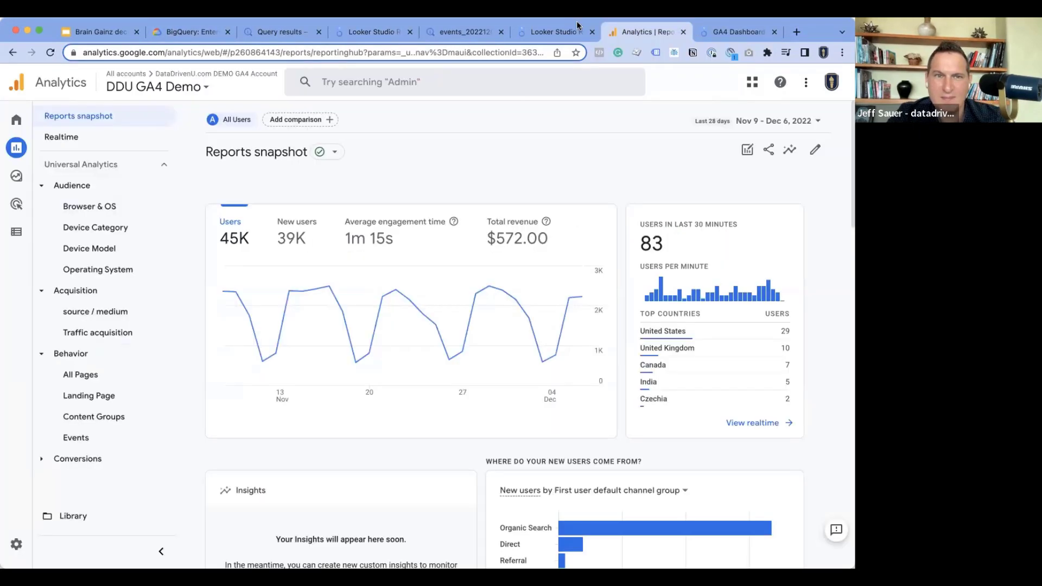
click(362, 28)
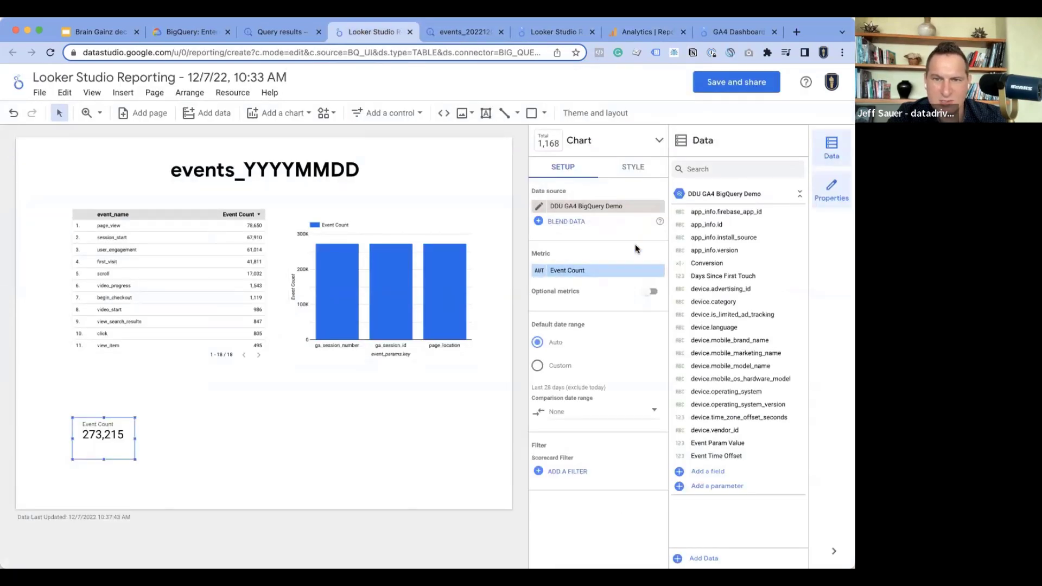
scroll(635, 244, down, 2)
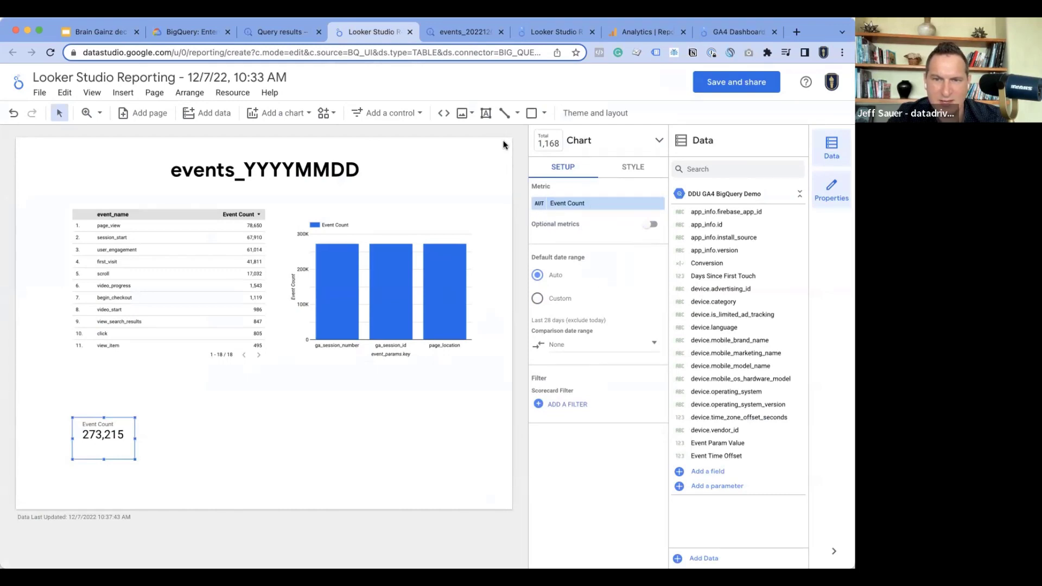
scroll(614, 275, up, 2)
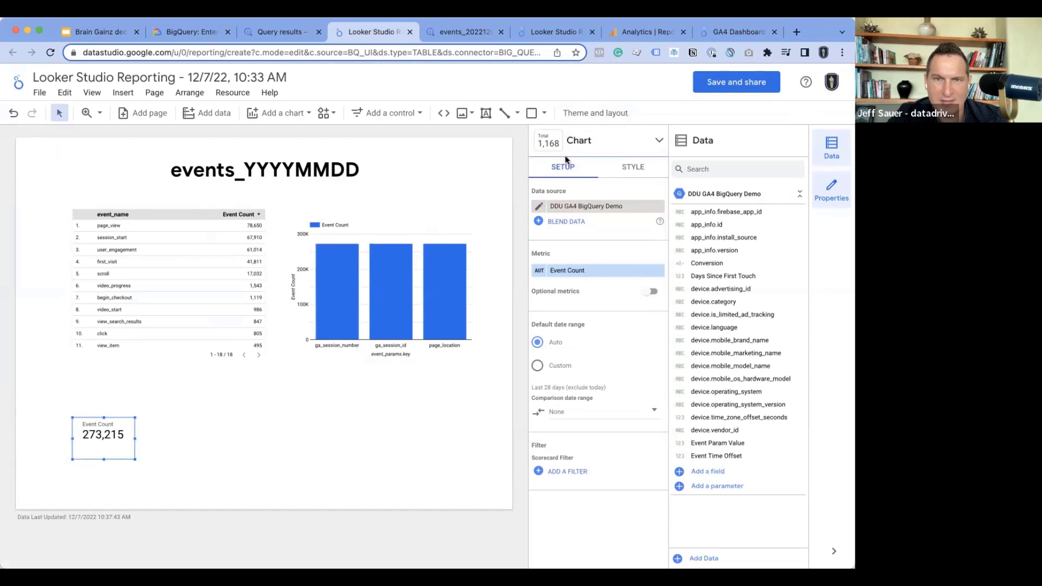
click(569, 271)
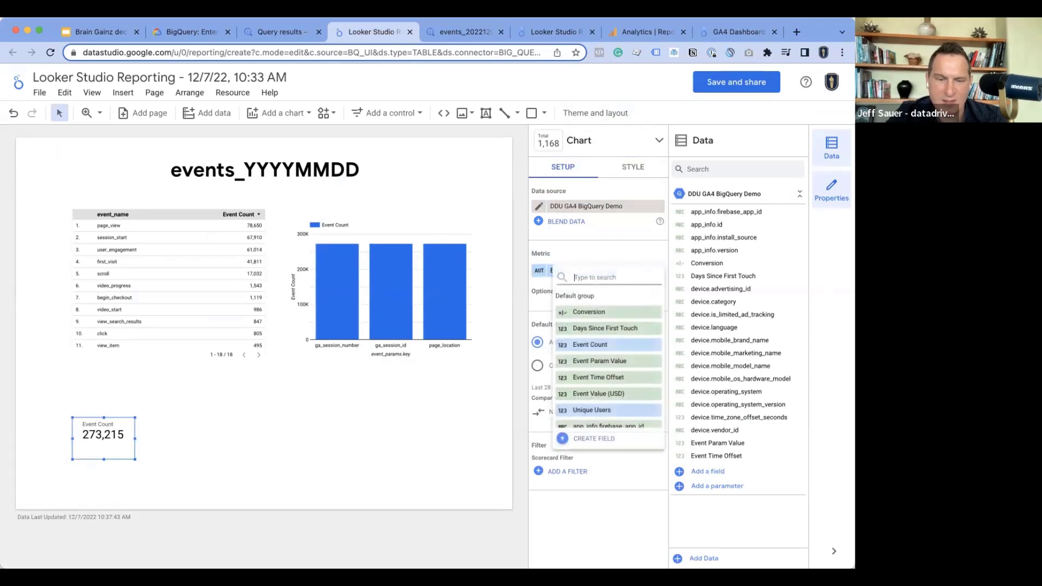
text(users)
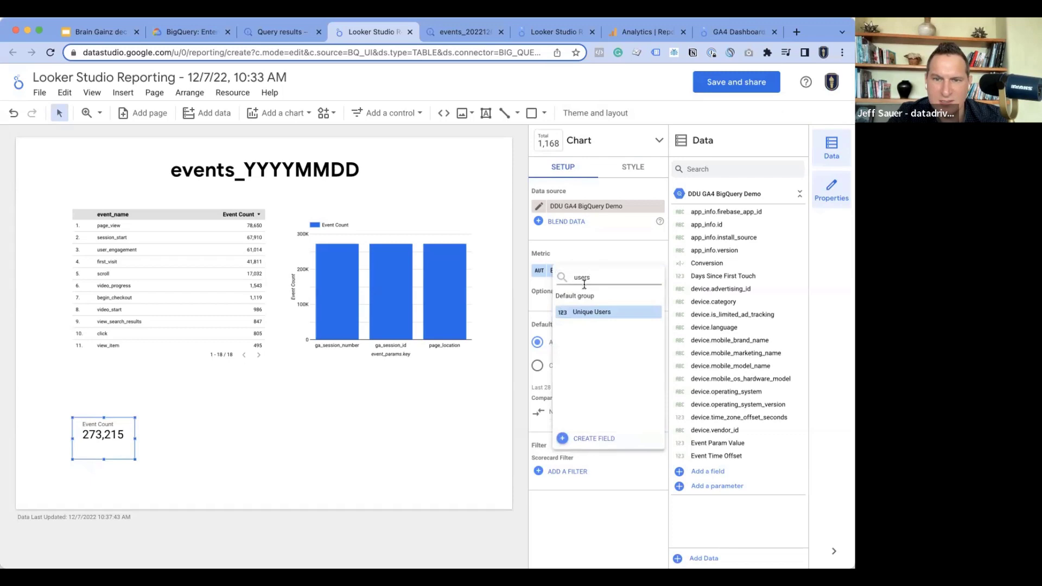
click(582, 311)
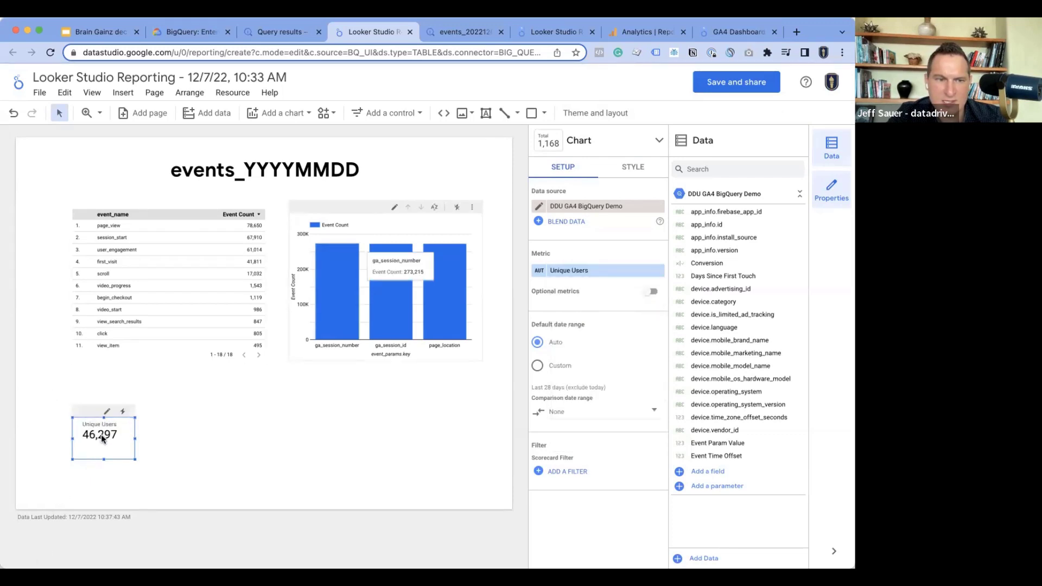
Compare the scorecard with the users figure in Analytics, and rename its metric to Users
click(612, 33)
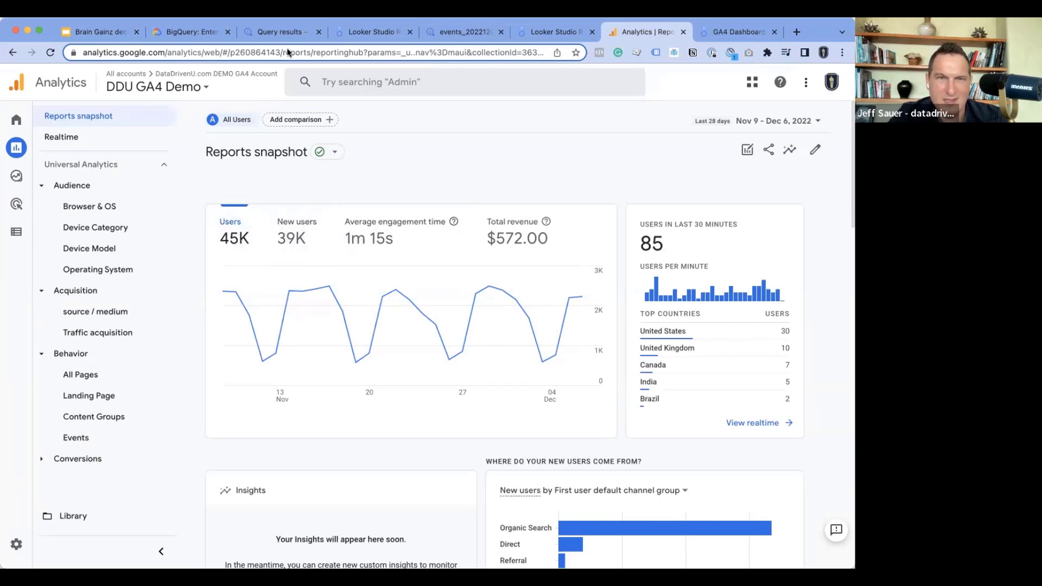
click(384, 31)
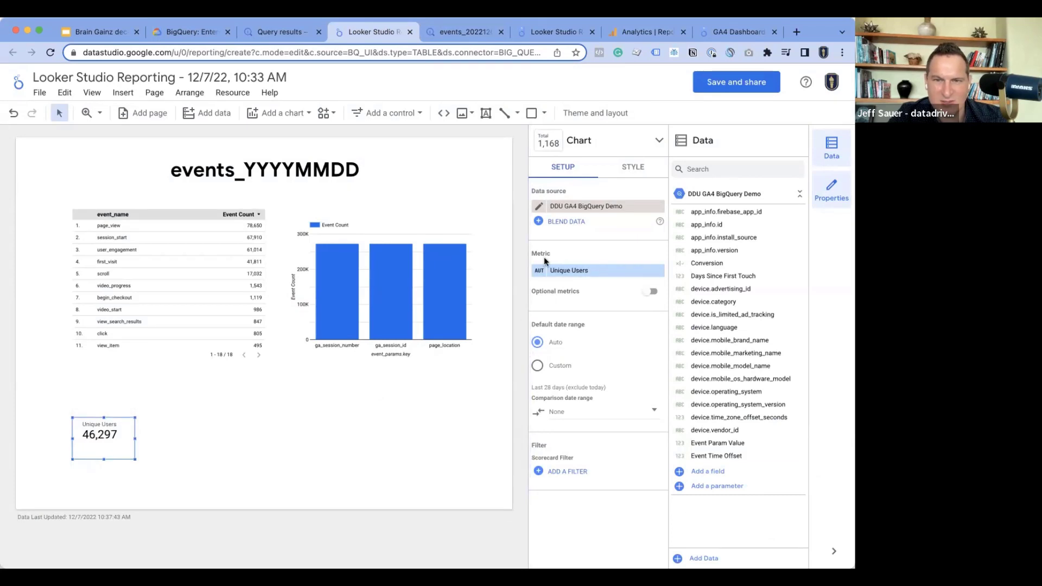
click(538, 272)
text(User)
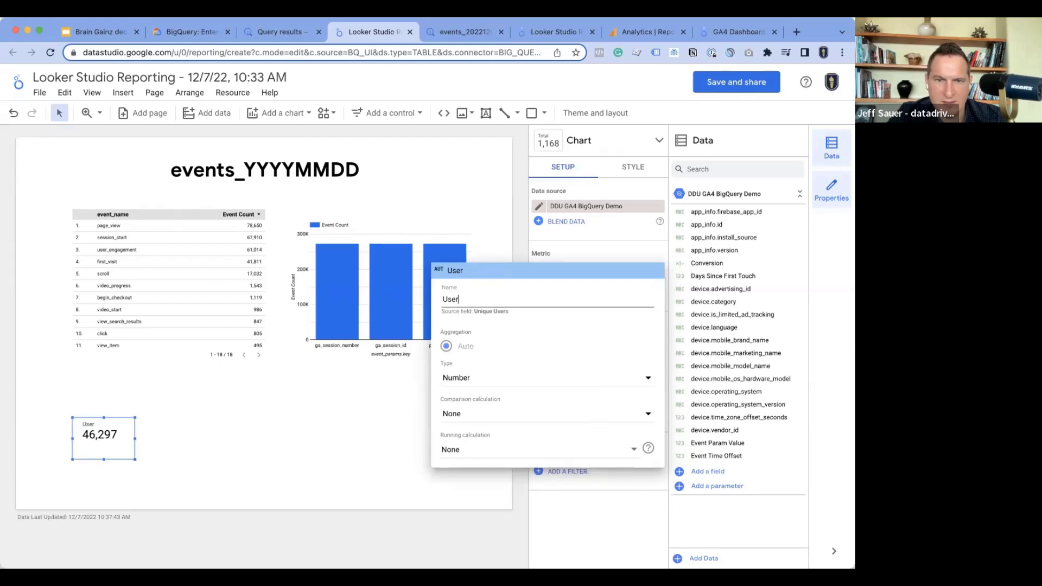
text(s)
key(Return)
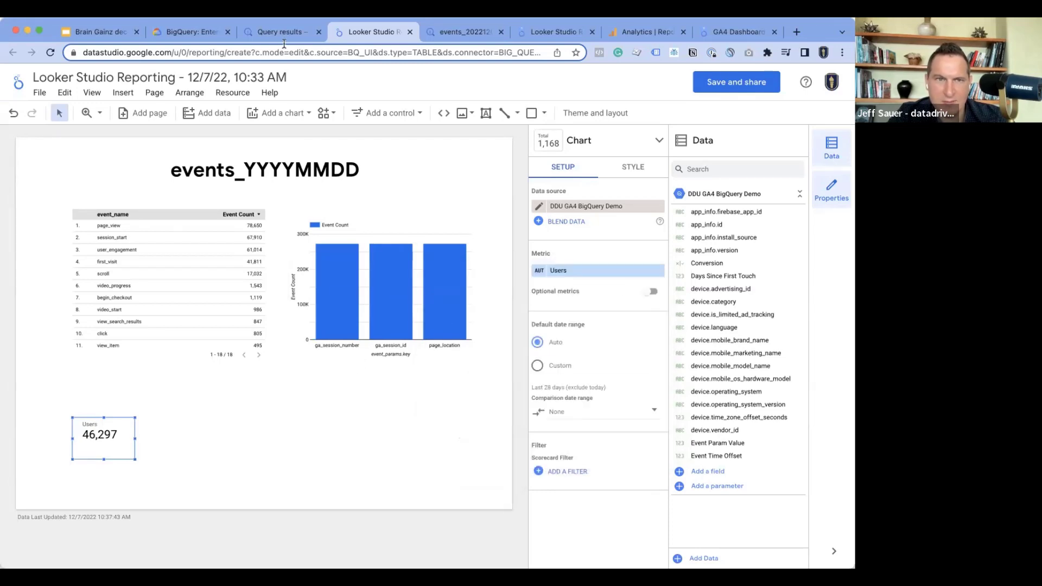
Add a compact-number scorecard to the report beside the Users scorecard
click(223, 113)
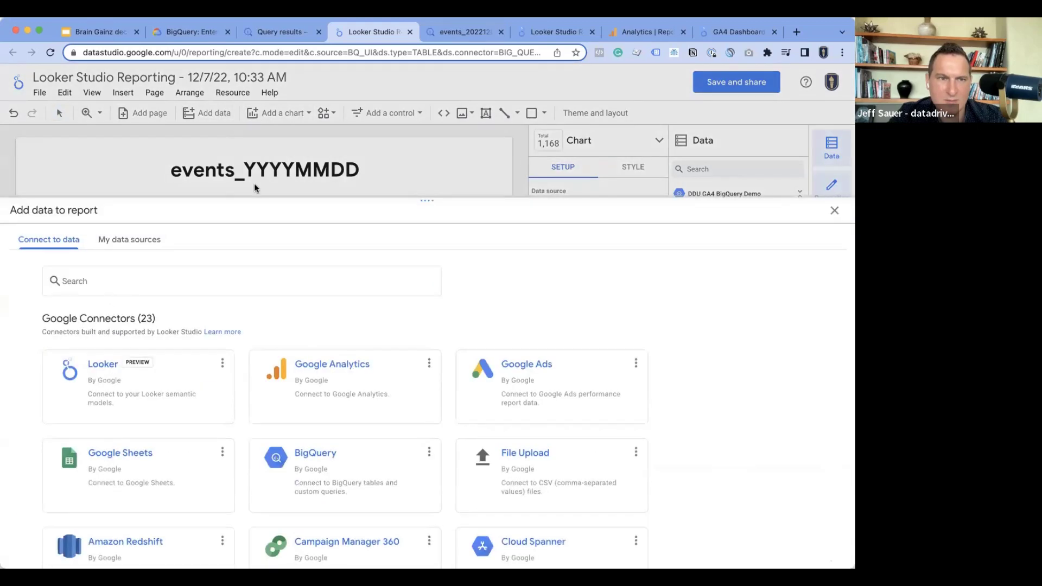
click(834, 211)
click(259, 112)
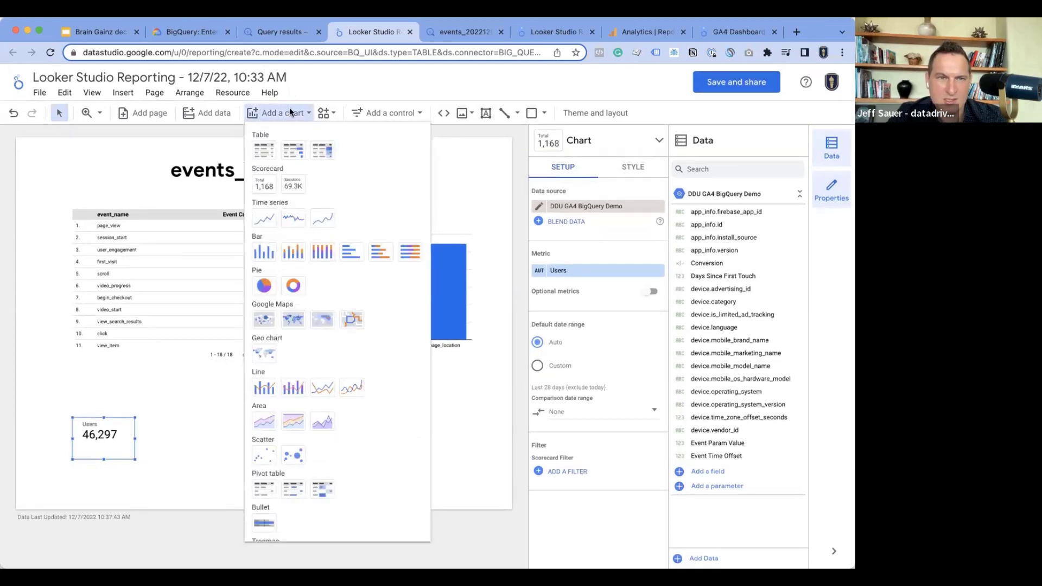
click(293, 185)
click(294, 182)
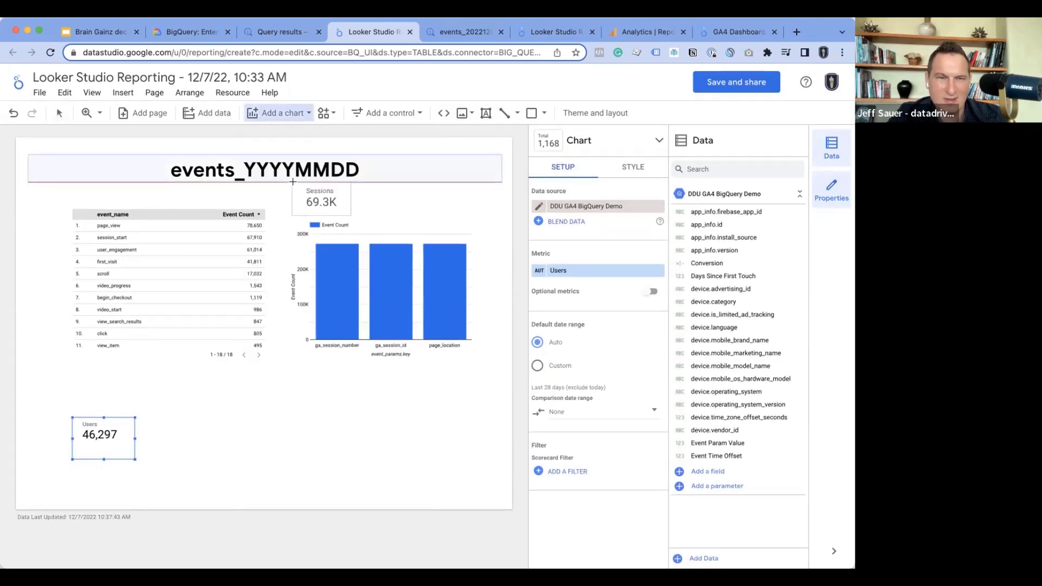
click(158, 422)
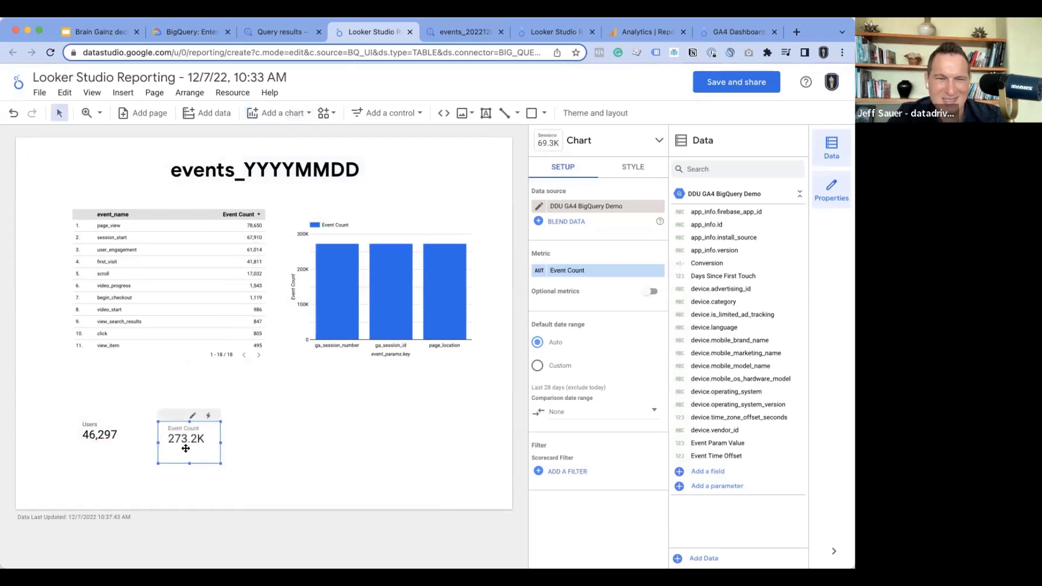
Search the available metric fields for a session metric for the second scorecard
click(568, 270)
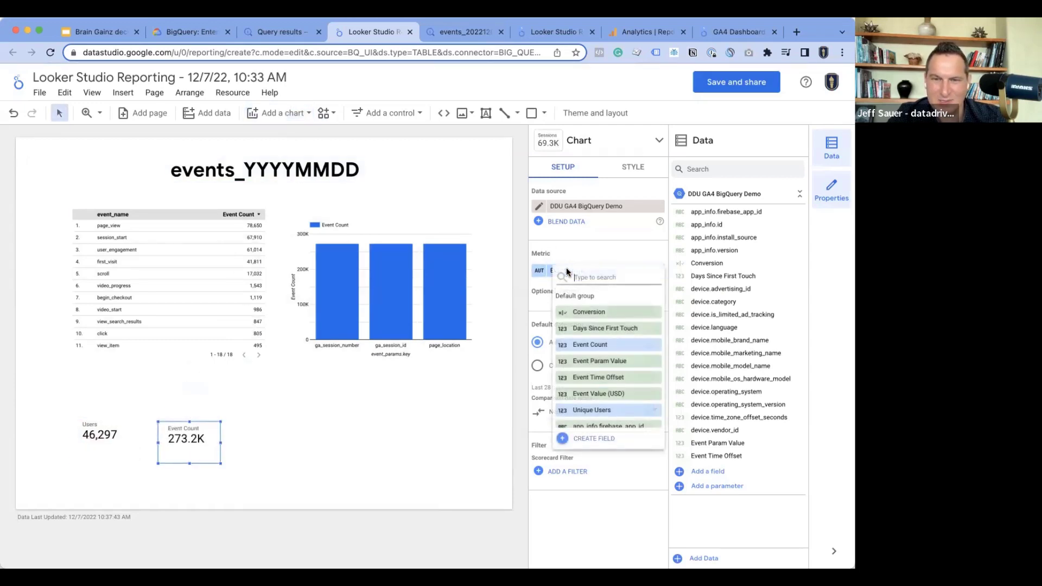
text(session)
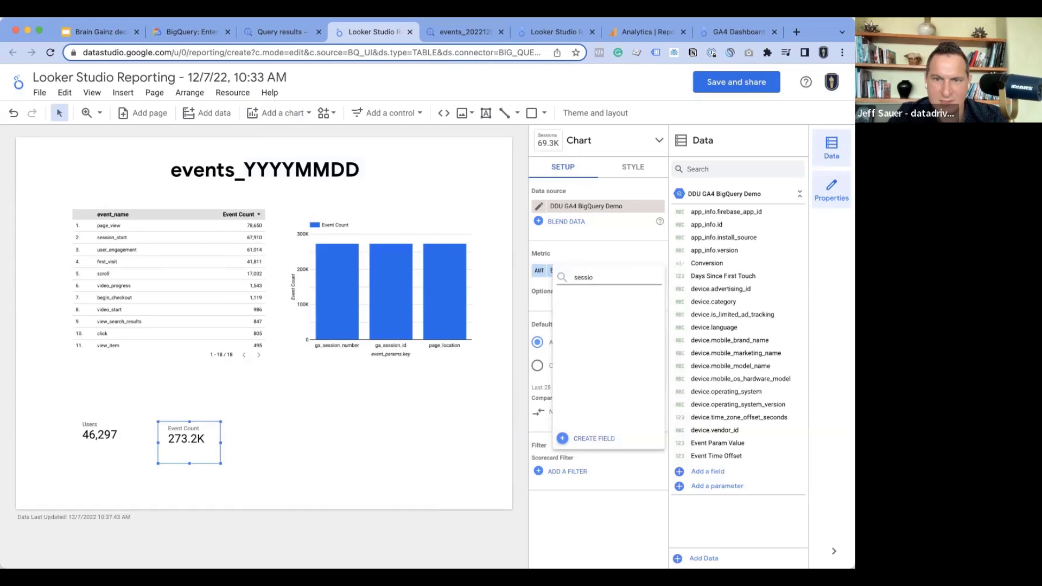
key(BackSpace)
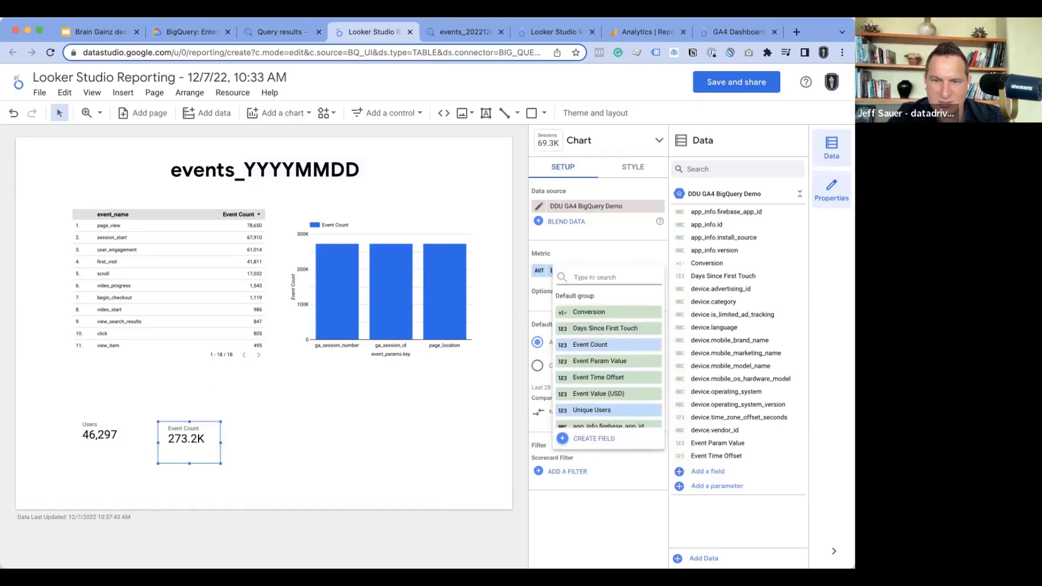
key(BackSpace)
text(sess)
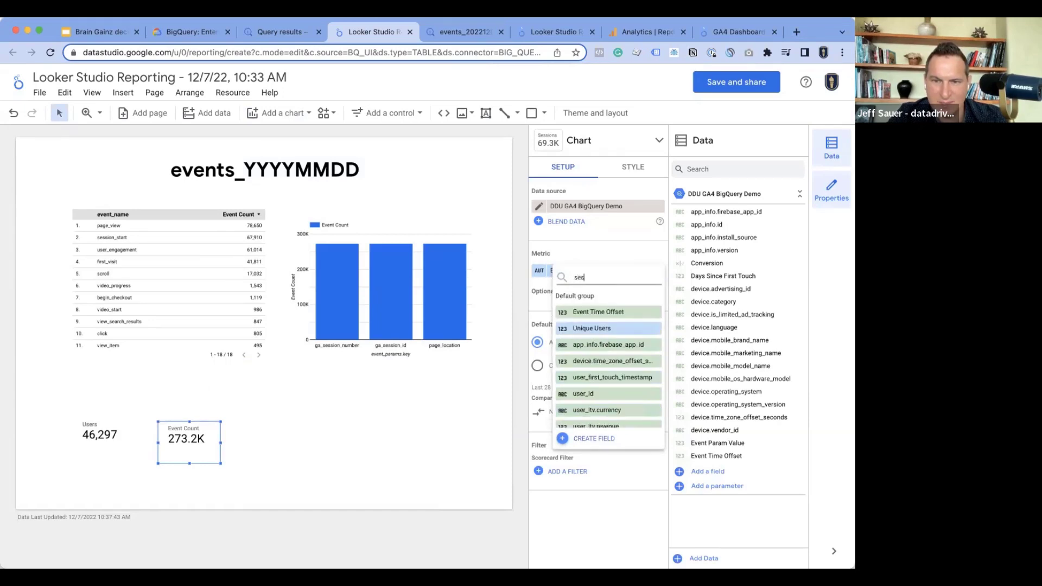
key(BackSpace)
key(BackSpace)
key(BackSpace)
key(BackSpace)
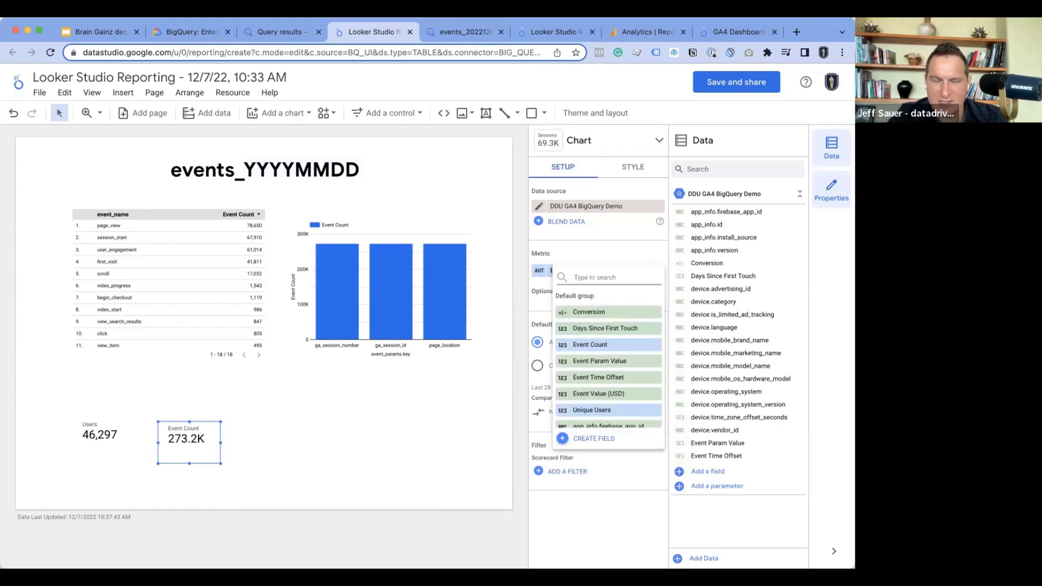
scroll(600, 350, down, 10)
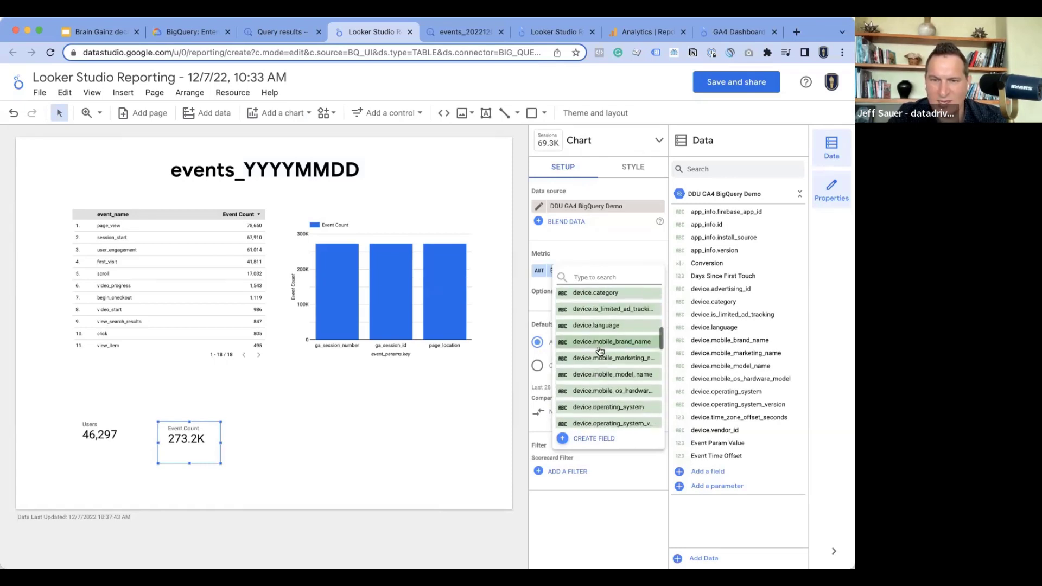
scroll(600, 350, down, 3)
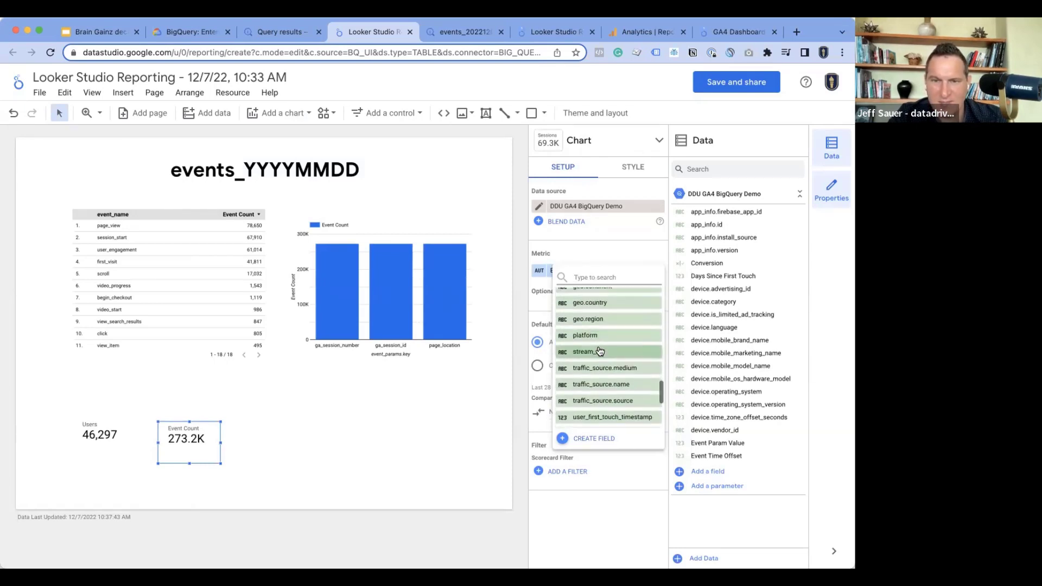
text(se)
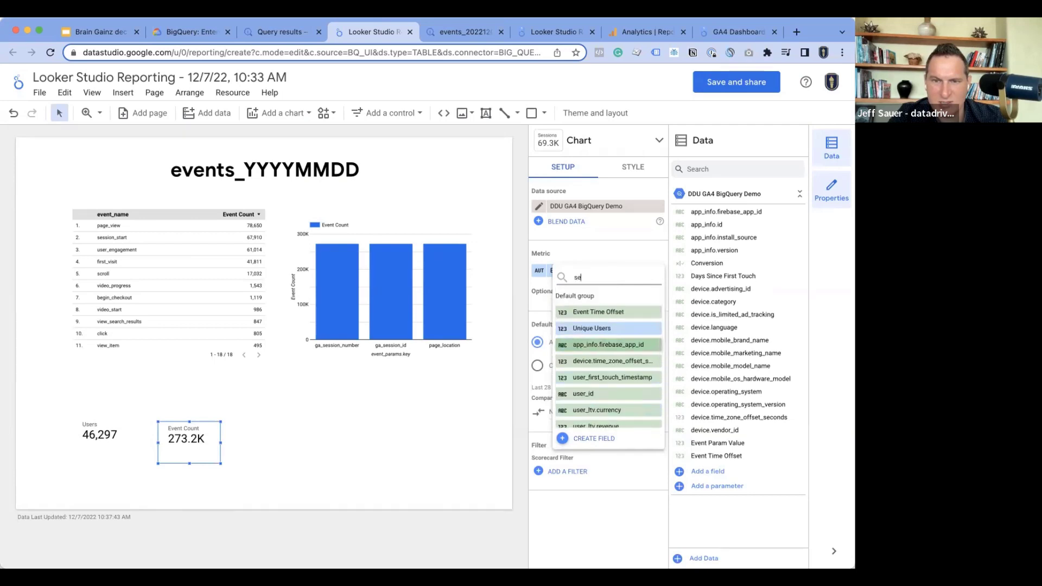
key(BackSpace)
Search the metric fields for "event" and set the second scorecard's metric to event_name
text(event)
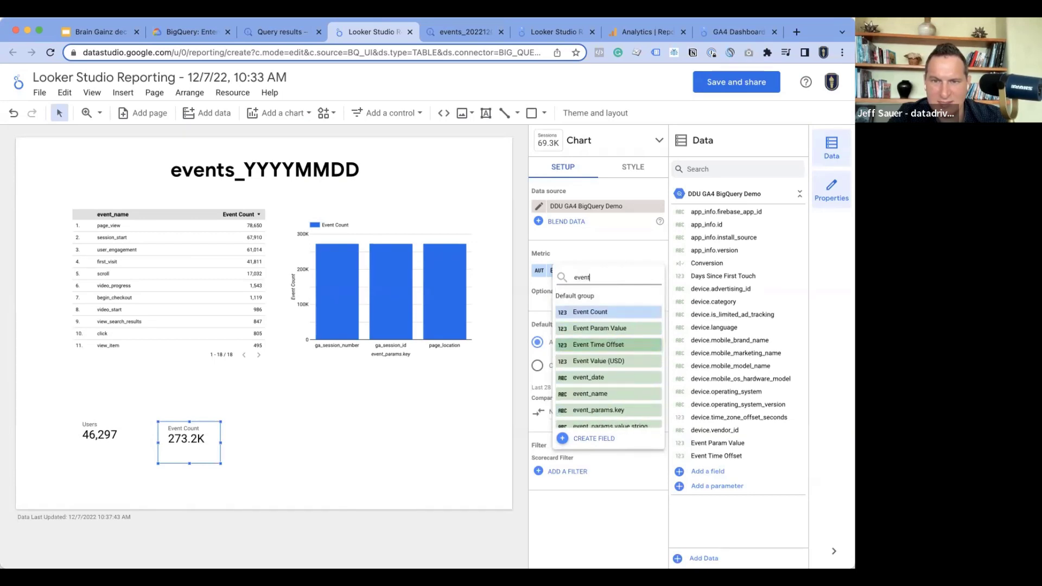
text( n)
key(BackSpace)
key(BackSpace)
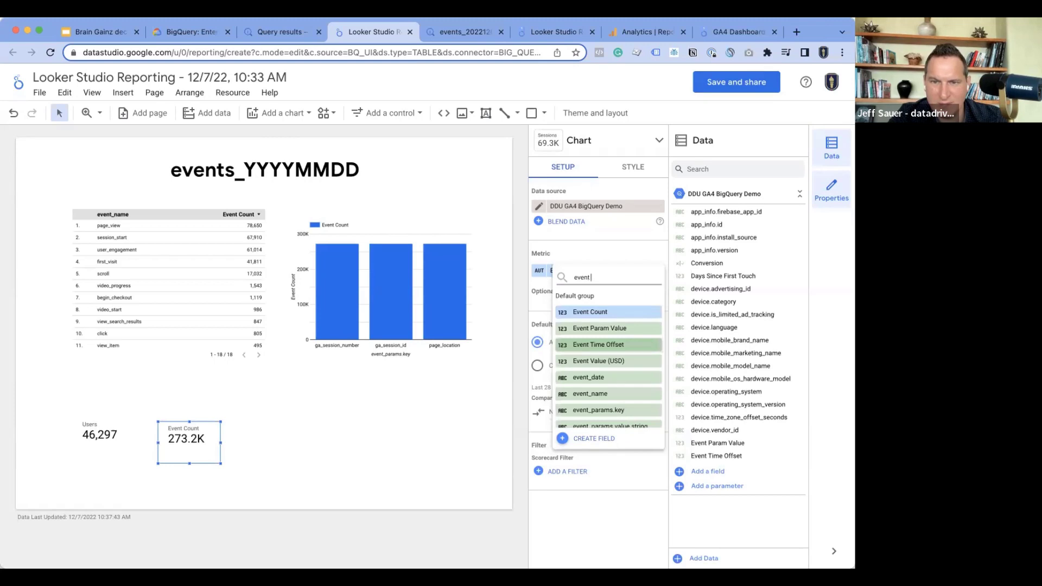
click(601, 395)
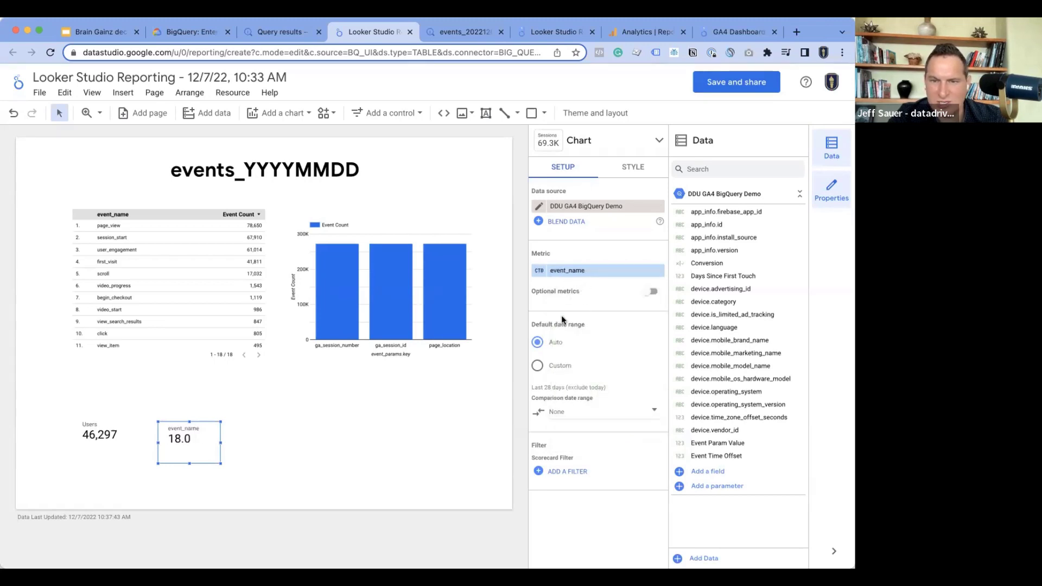
Change the aggregation of the second scorecard's event_name metric to Count
scroll(565, 320, down, 2)
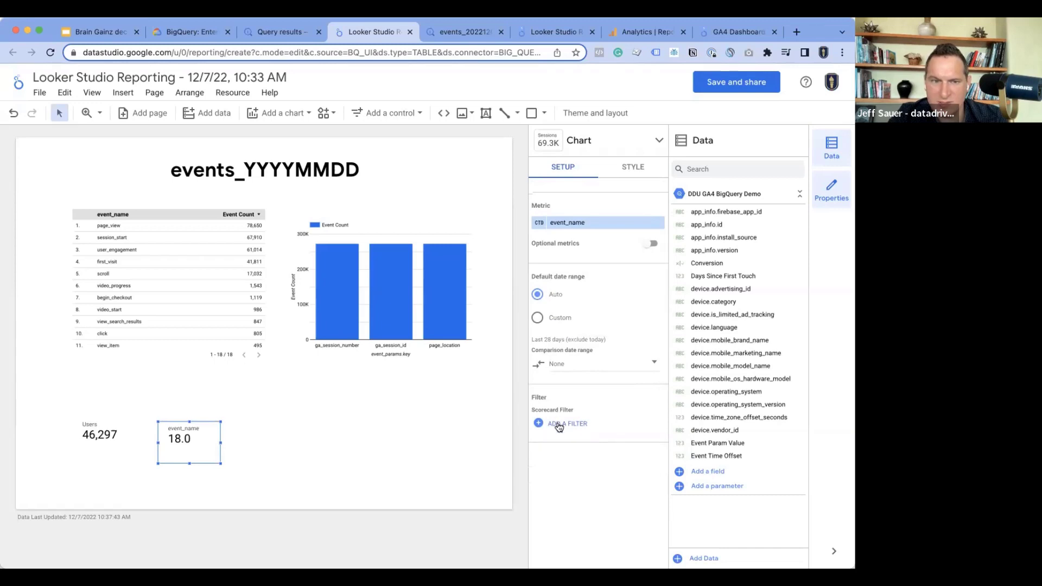
click(539, 225)
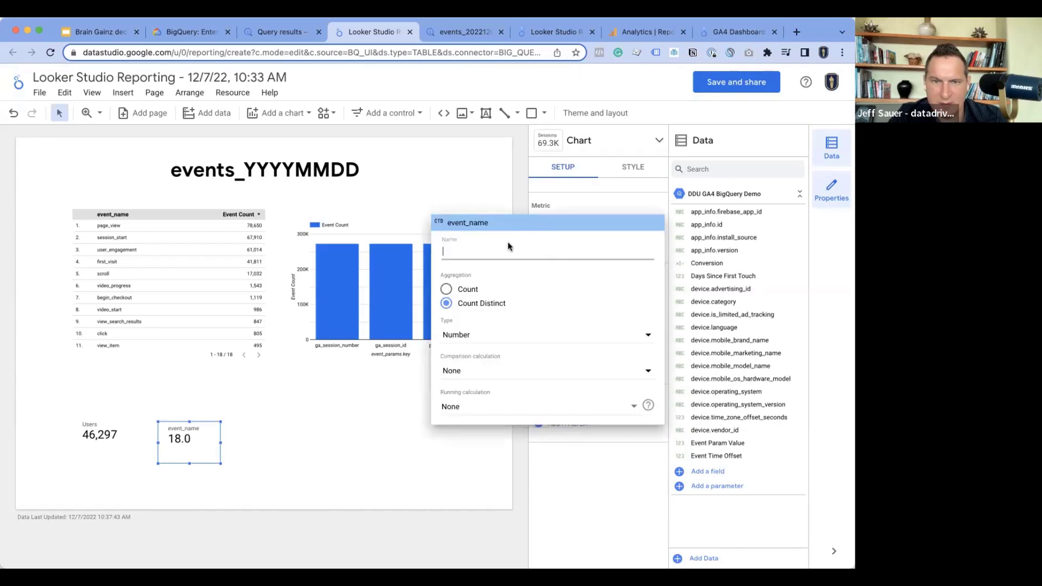
click(569, 194)
scroll(568, 193, up, 2)
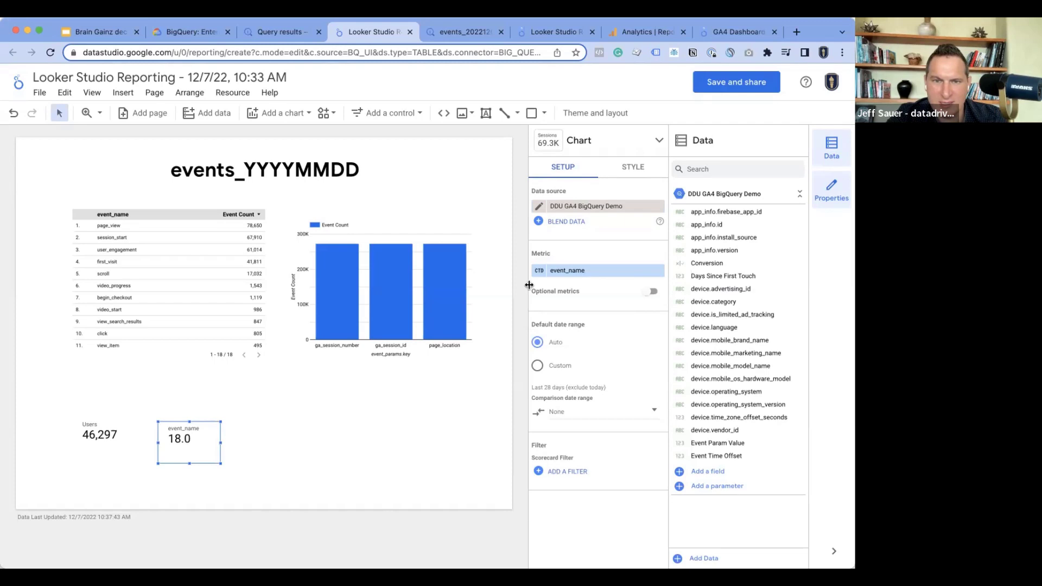
click(548, 271)
click(470, 337)
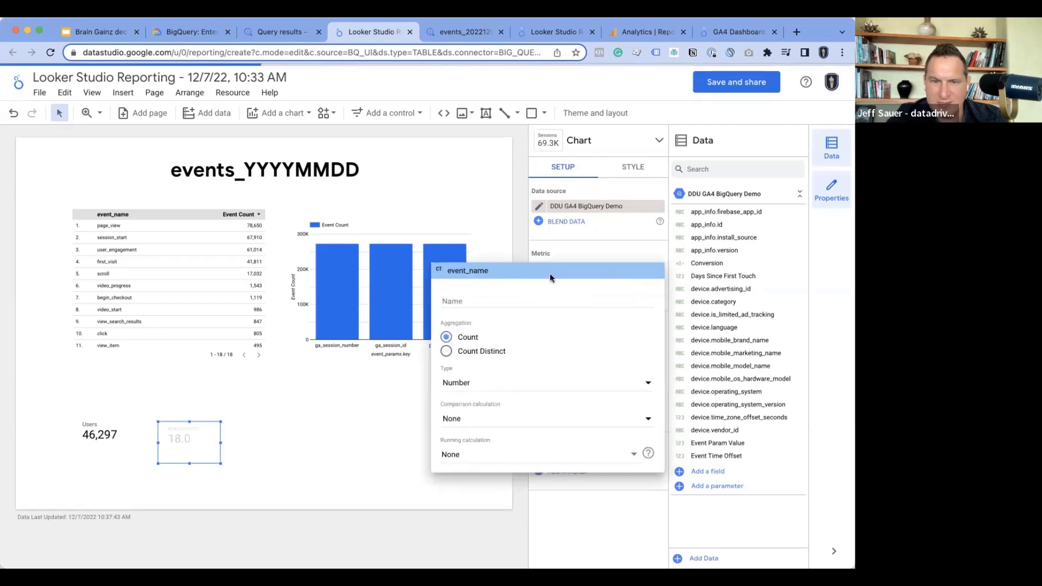
click(574, 248)
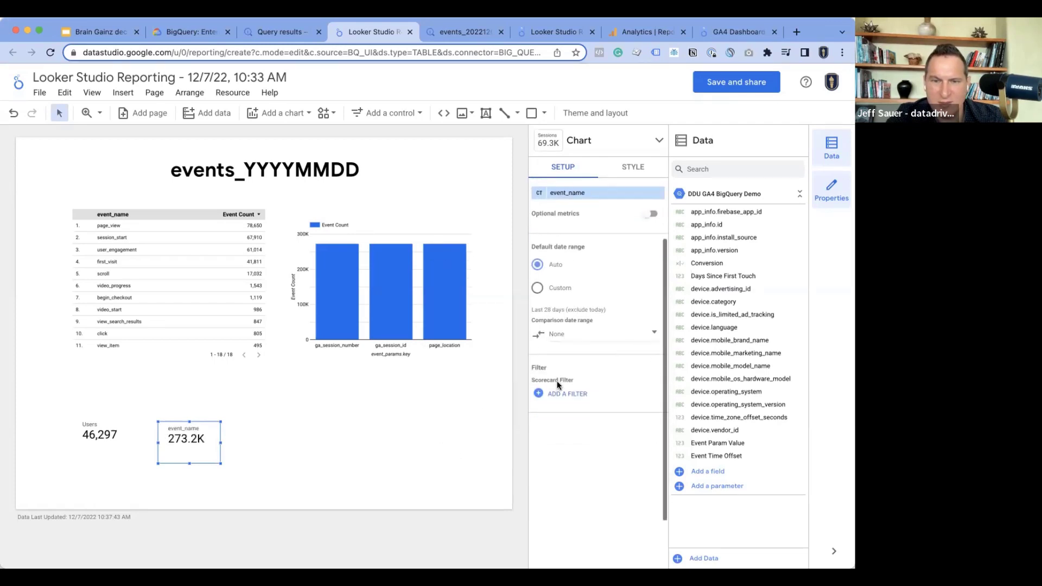
Define a filter for the second scorecard that includes only records where event_name is Equal to (=) session_start
click(556, 390)
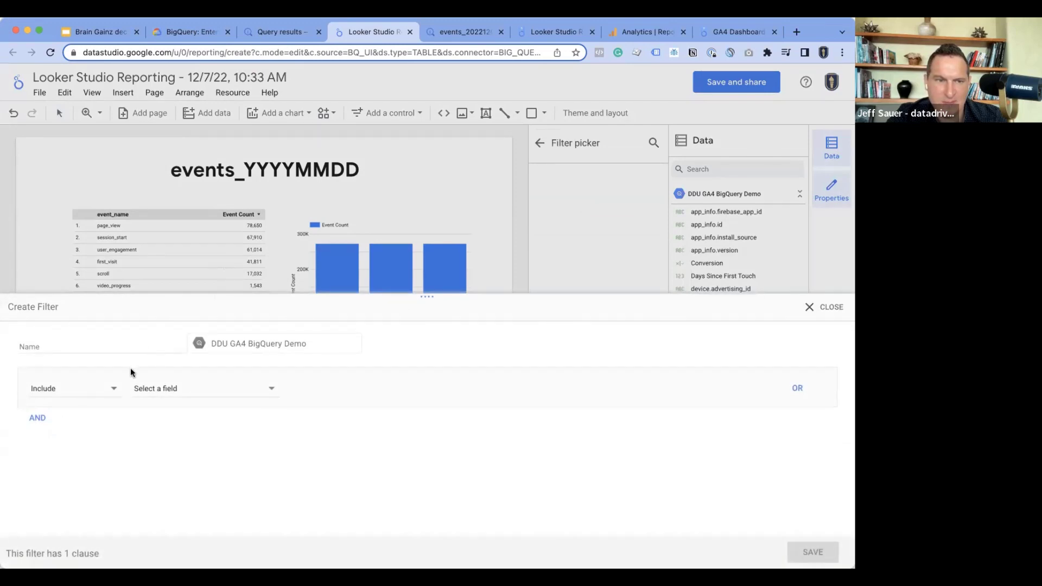
click(147, 387)
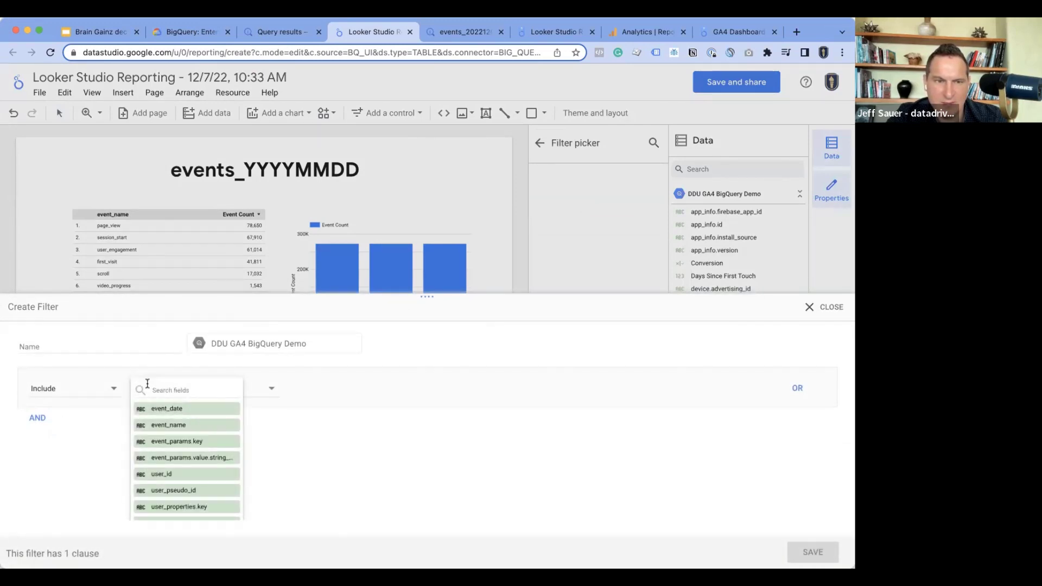
click(170, 426)
click(314, 388)
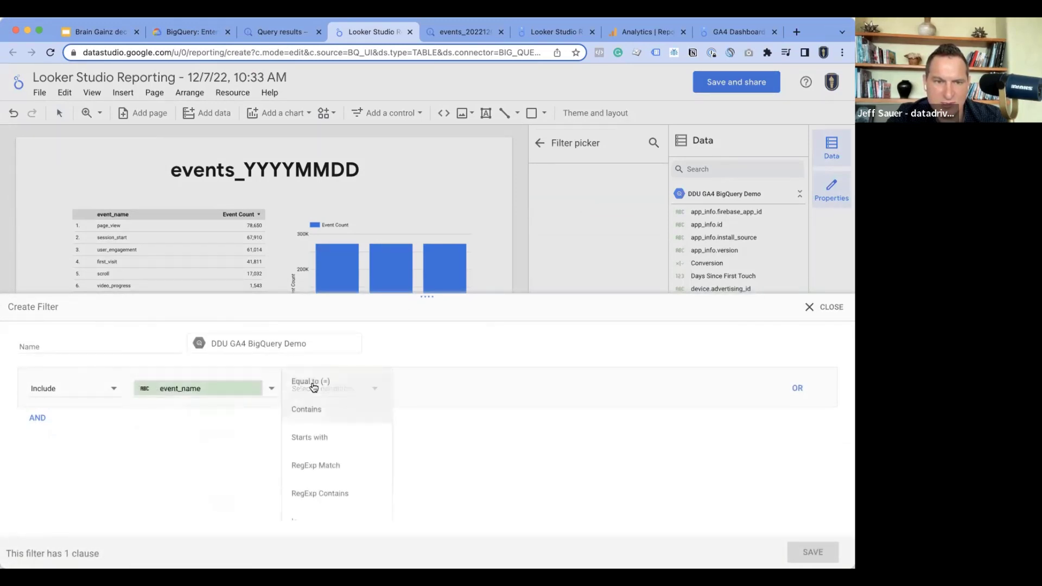
click(318, 383)
click(430, 388)
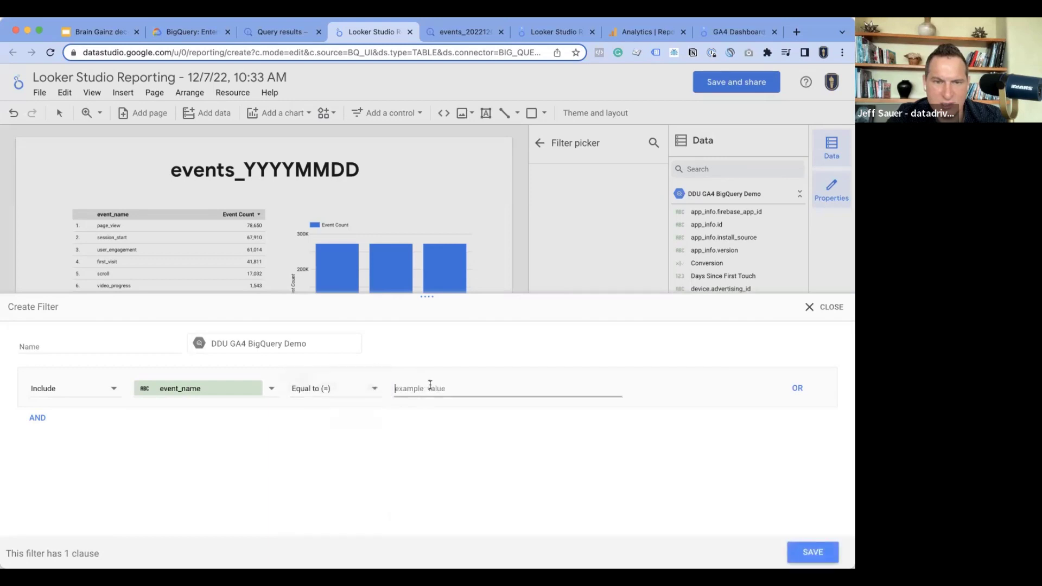
text(session_start)
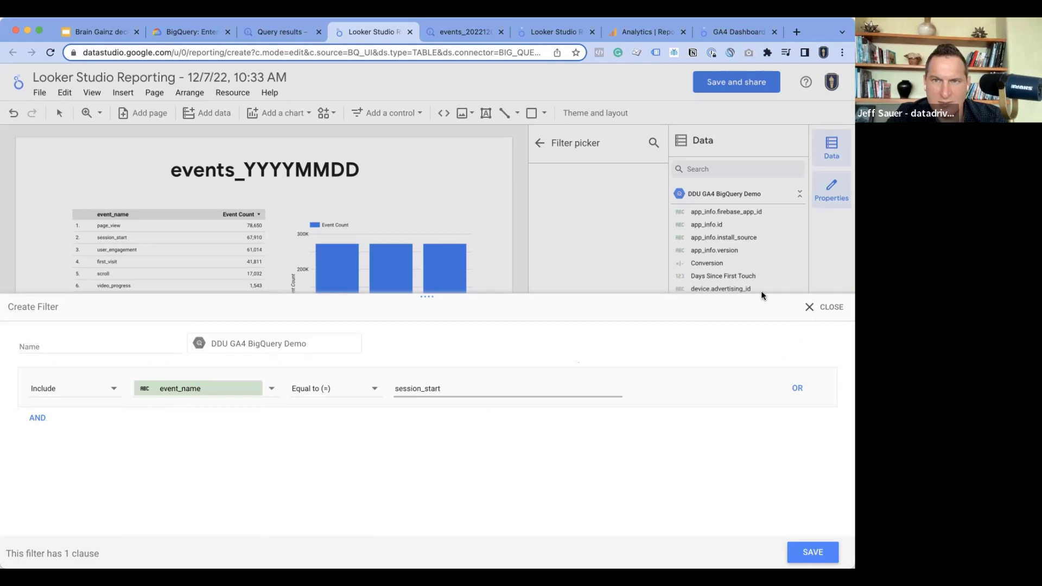
Switch to Google Analytics and examine the session_start event count in the Events report
click(631, 33)
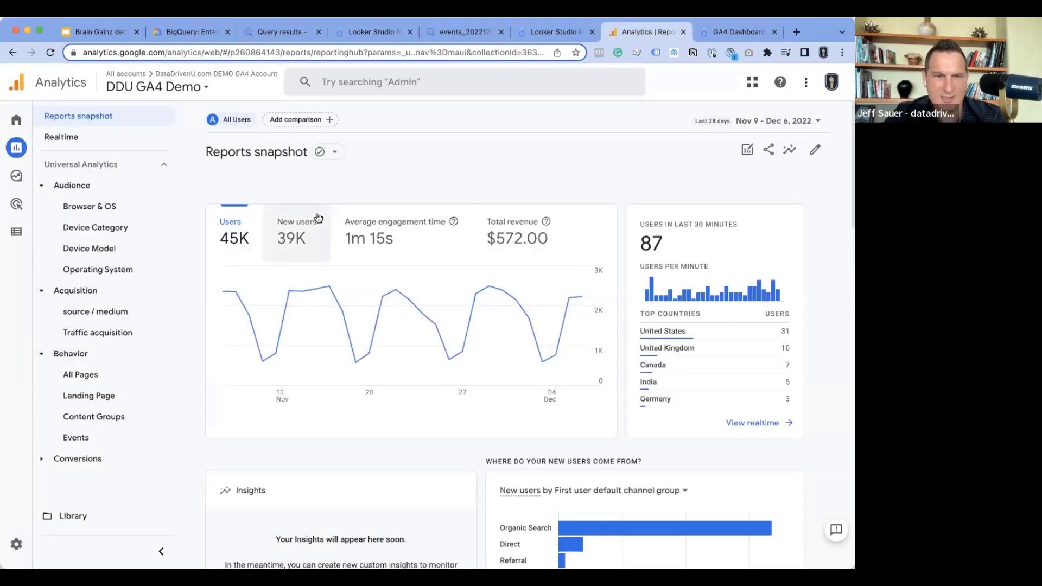
scroll(428, 269, down, 5)
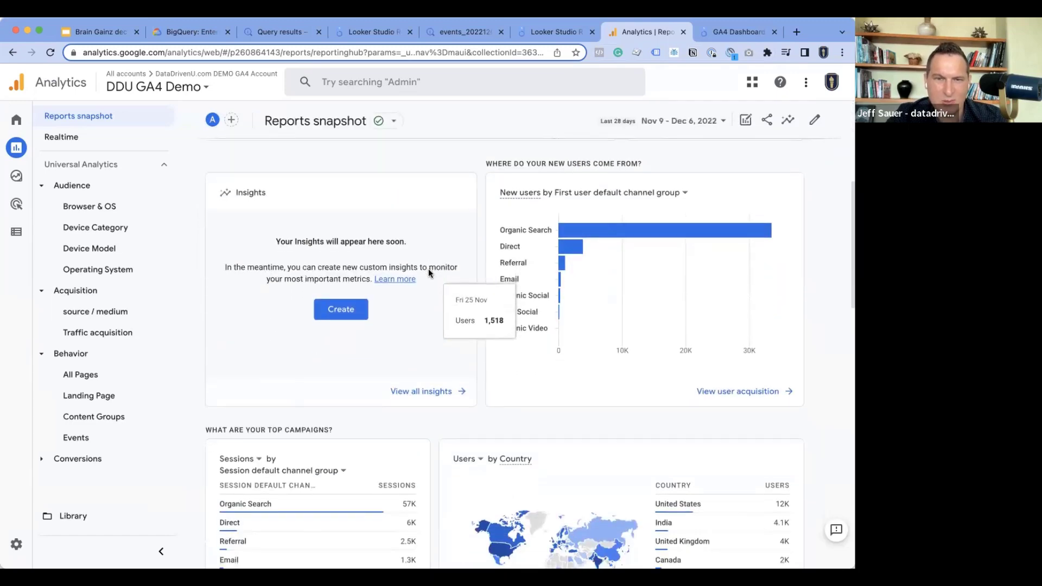
scroll(429, 268, down, 3)
scroll(429, 269, up, 5)
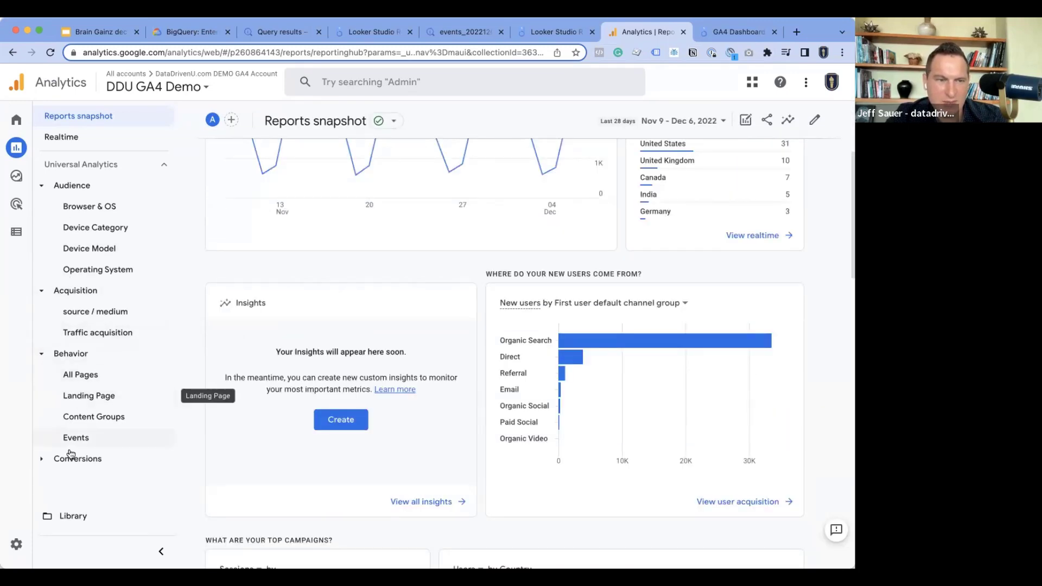
click(77, 432)
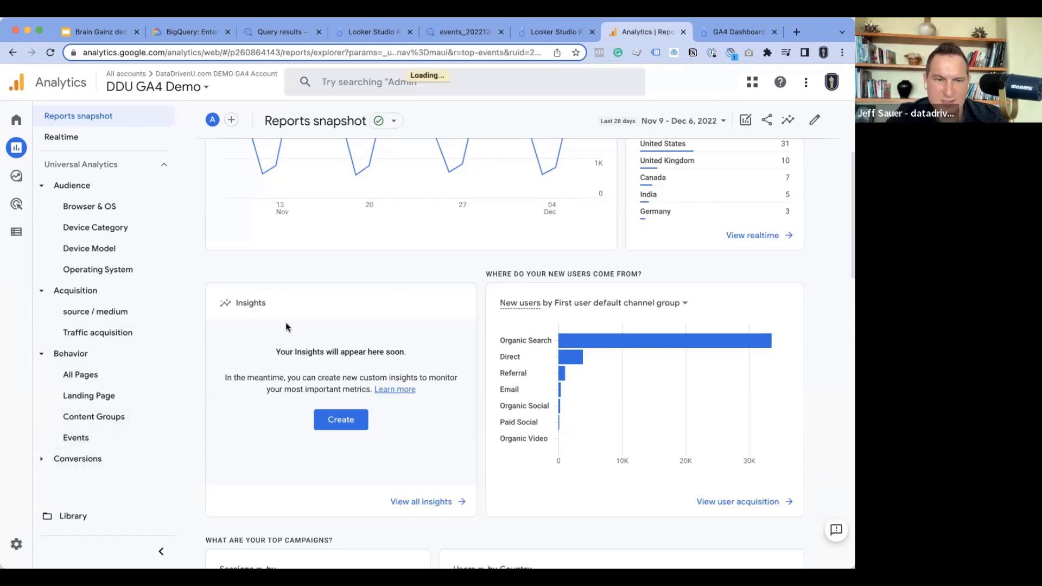
scroll(260, 399, down, 3)
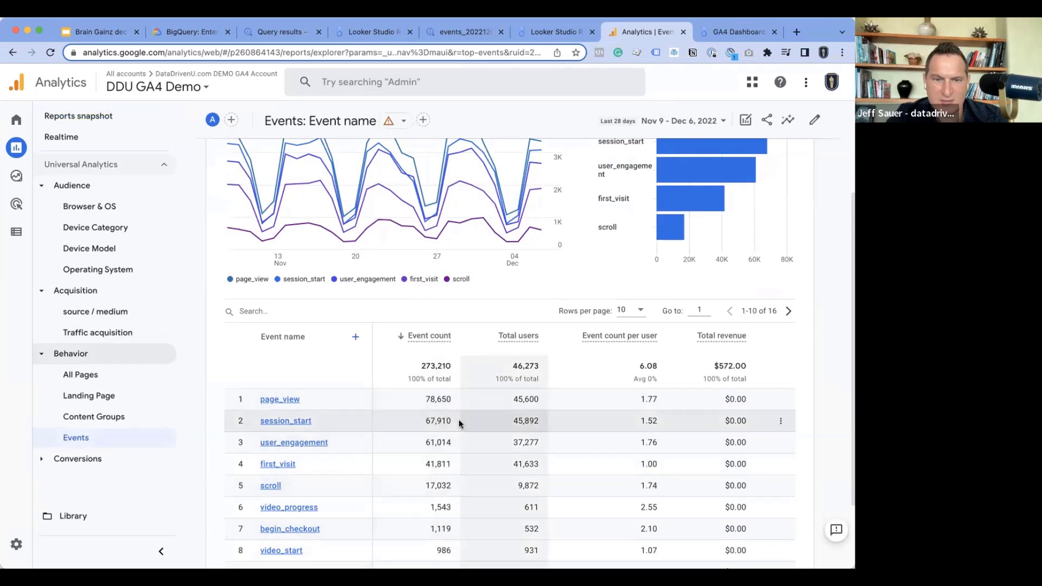
Return to the Looker Studio report and save the session_start filter on the second scorecard
click(371, 31)
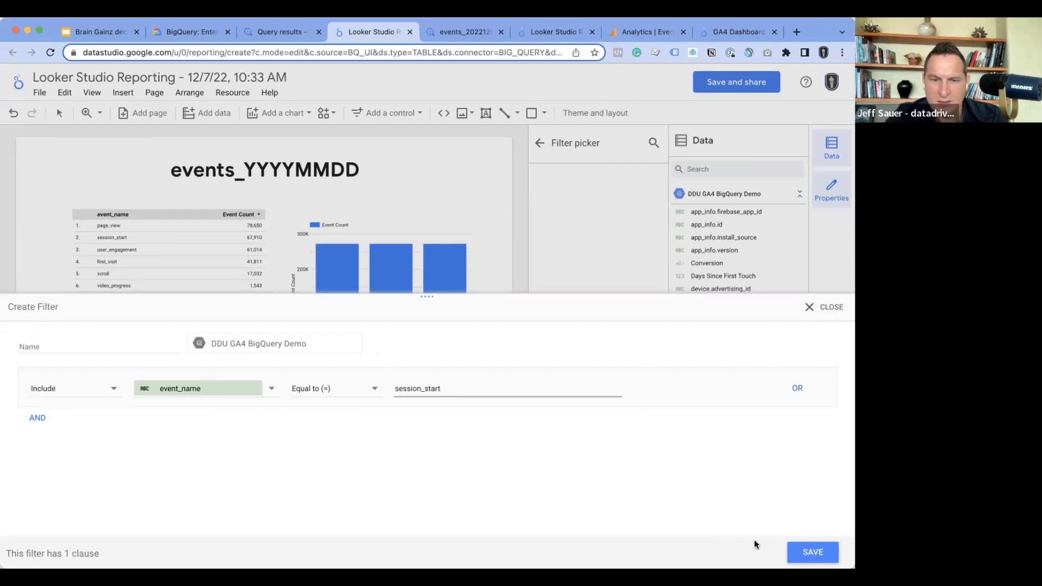
click(814, 552)
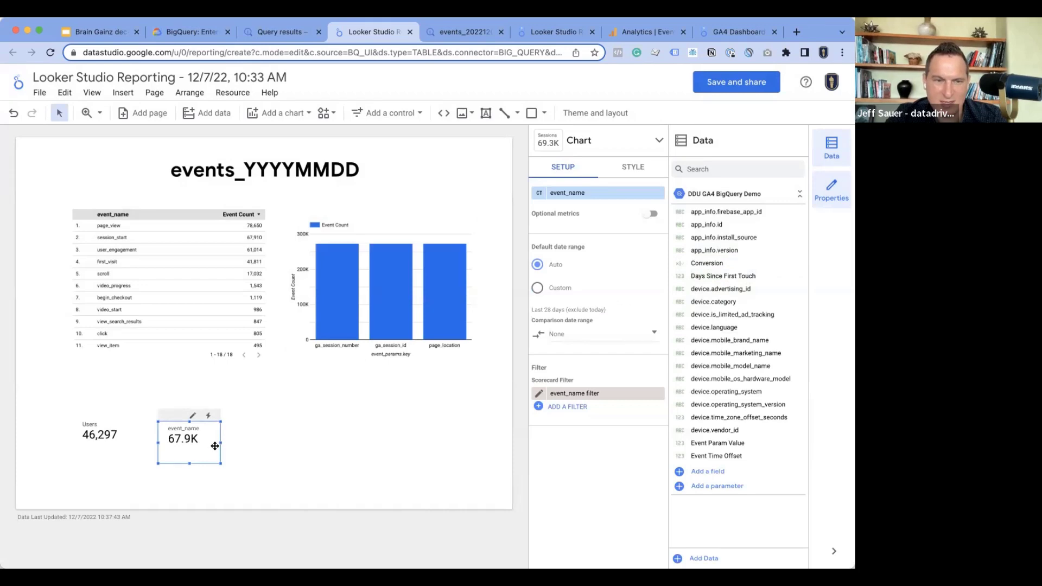
Paste a copy of the filtered event_name scorecard and place it in line beside the original
click(39, 92)
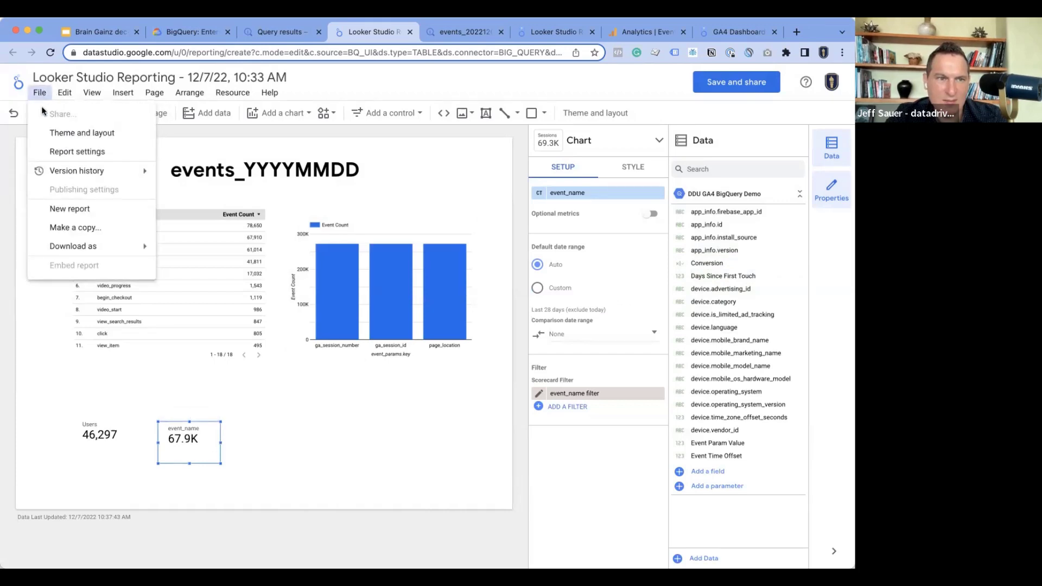
click(279, 433)
key(super+v)
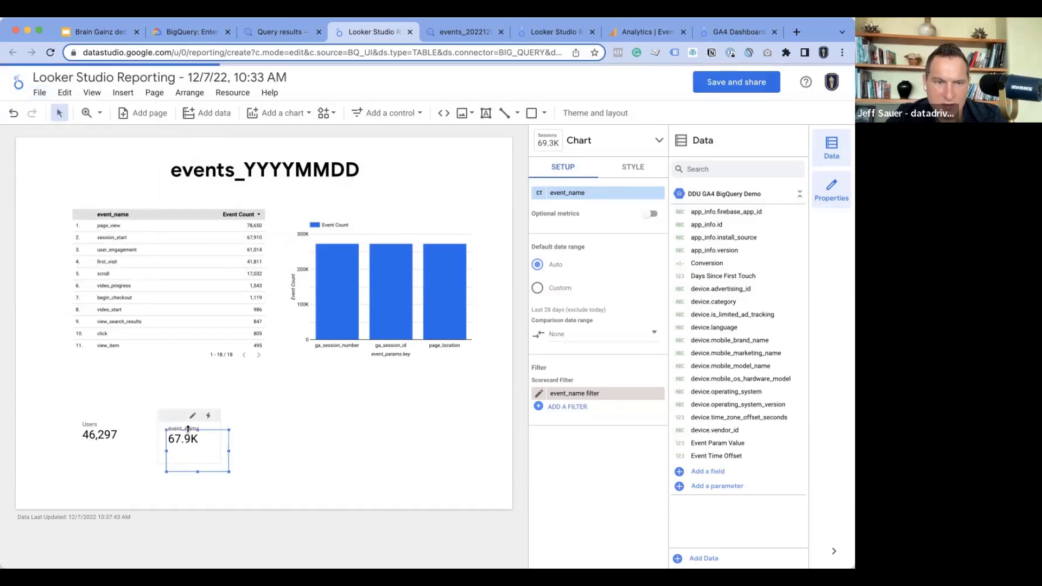
drag(218, 468, 284, 456)
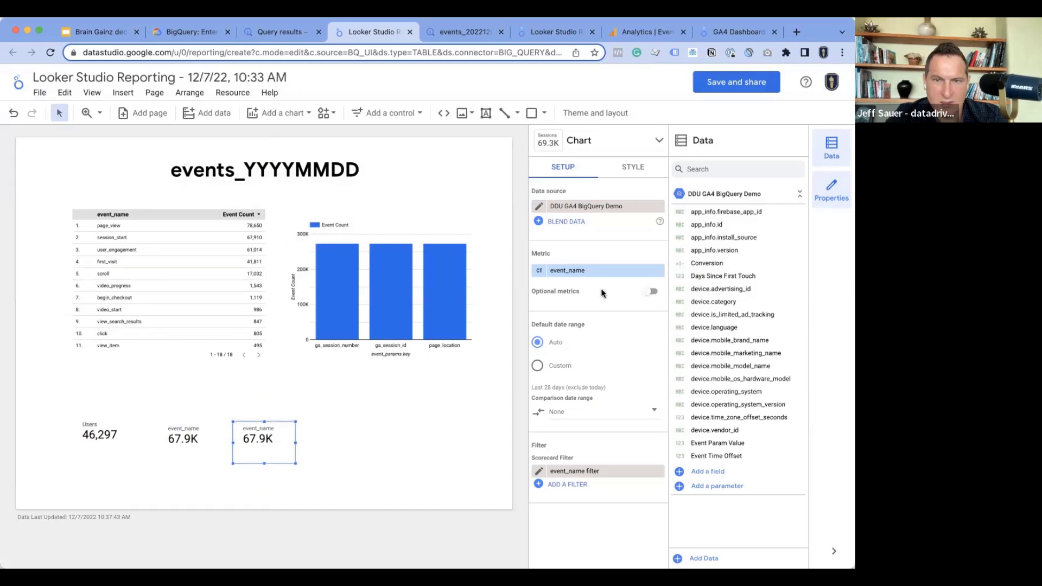
Search the copied scorecard's metric fields for "total" and remove its event_name filter
click(576, 269)
text(total)
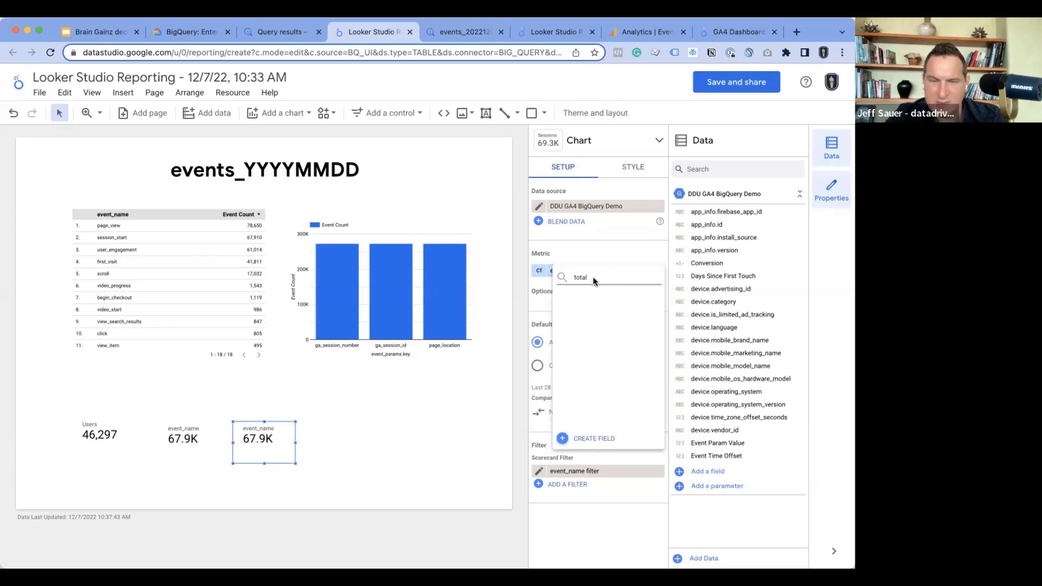
click(574, 255)
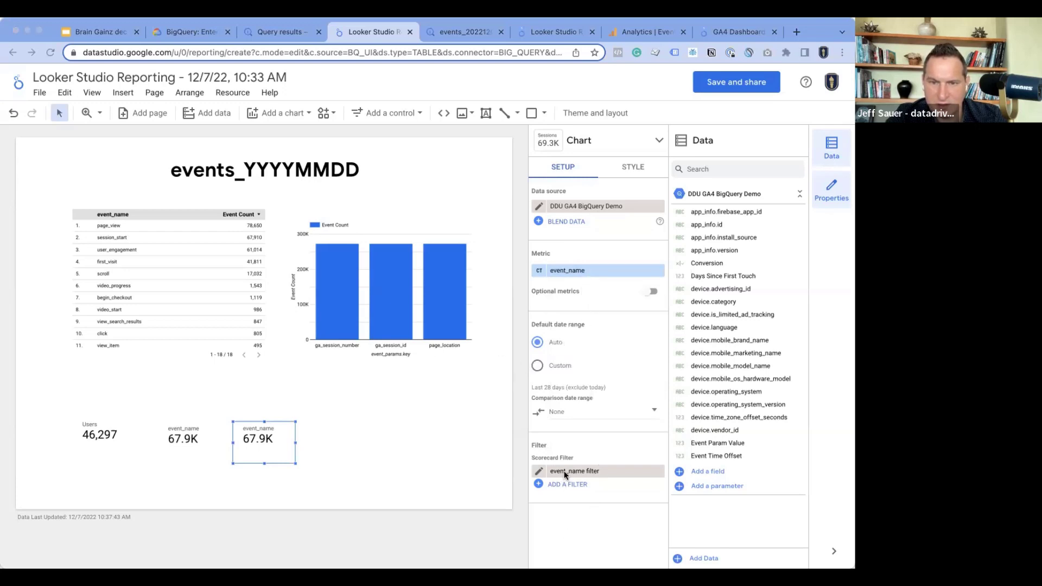
click(659, 471)
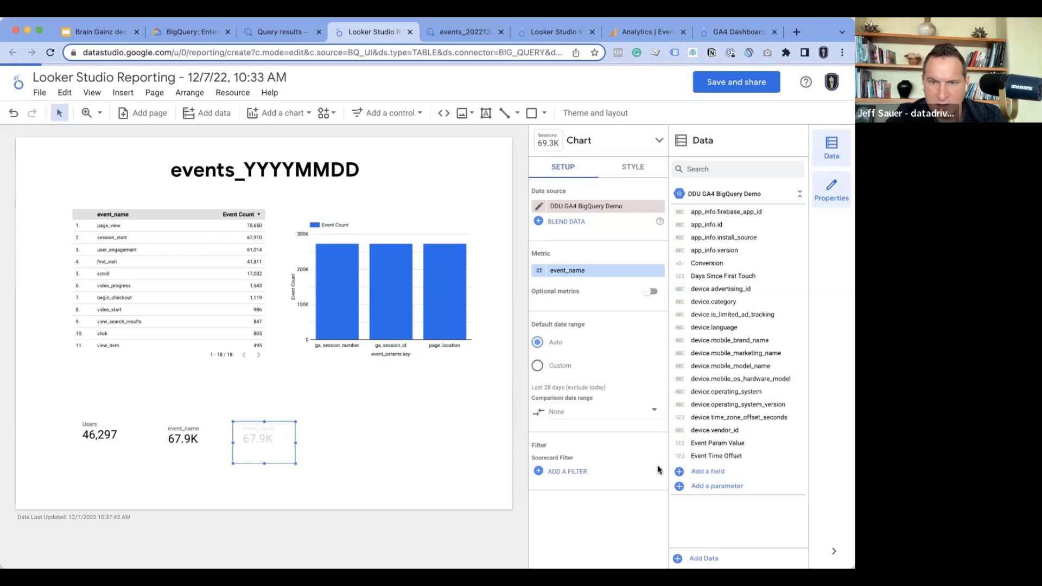
Look through the metric choices and the DDU GA4 BigQuery Demo fields for another metric for the copied scorecard
click(565, 272)
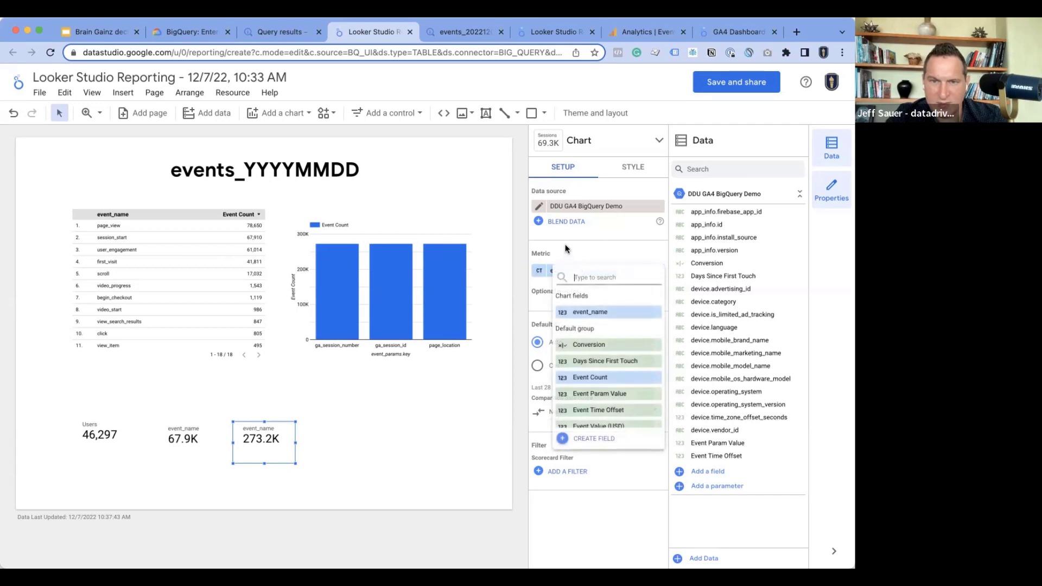
click(565, 245)
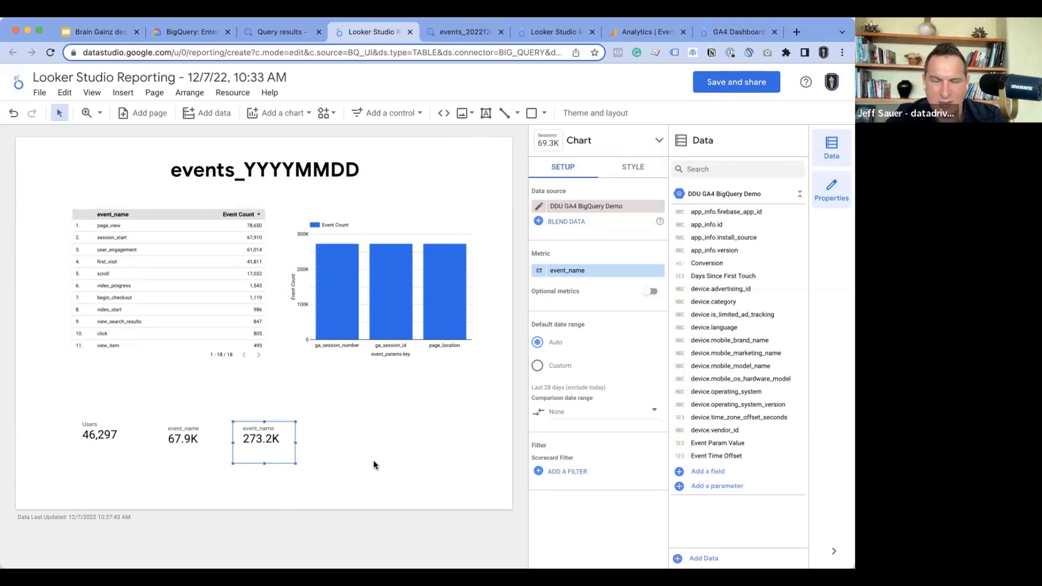
scroll(741, 383, down, 10)
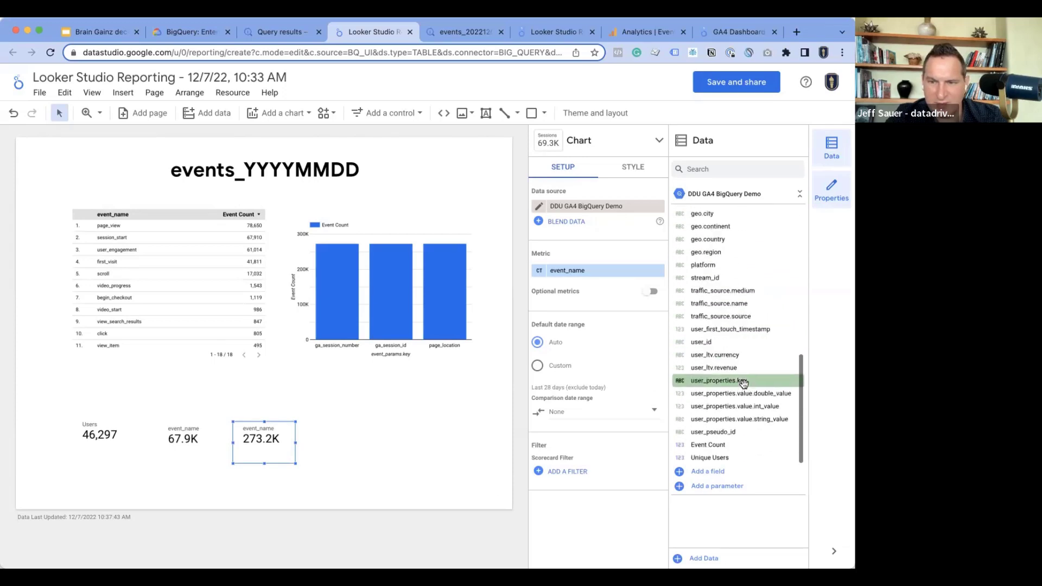
scroll(743, 383, up, 5)
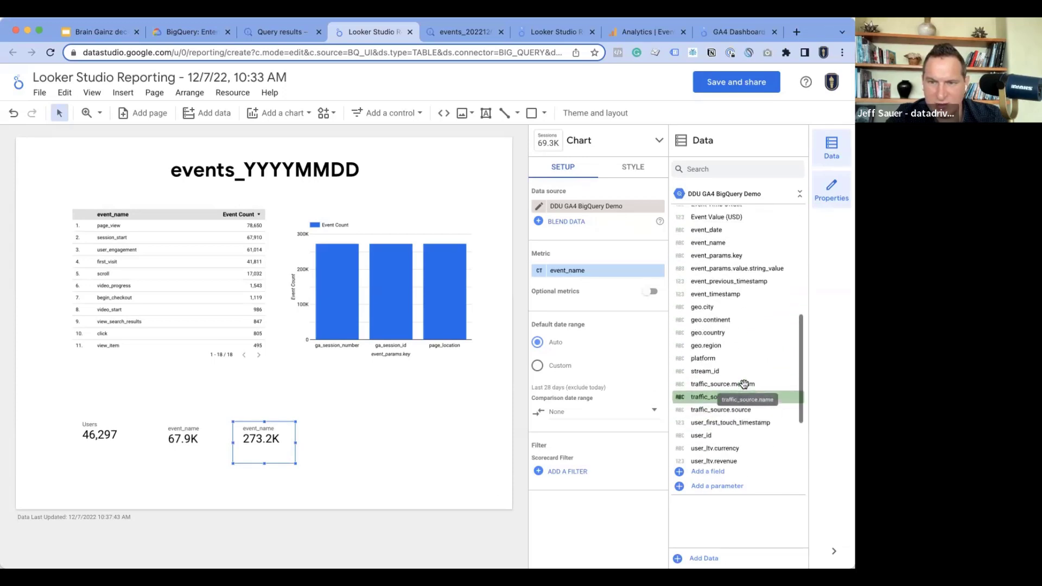
scroll(744, 384, up, 3)
scroll(744, 384, down, 8)
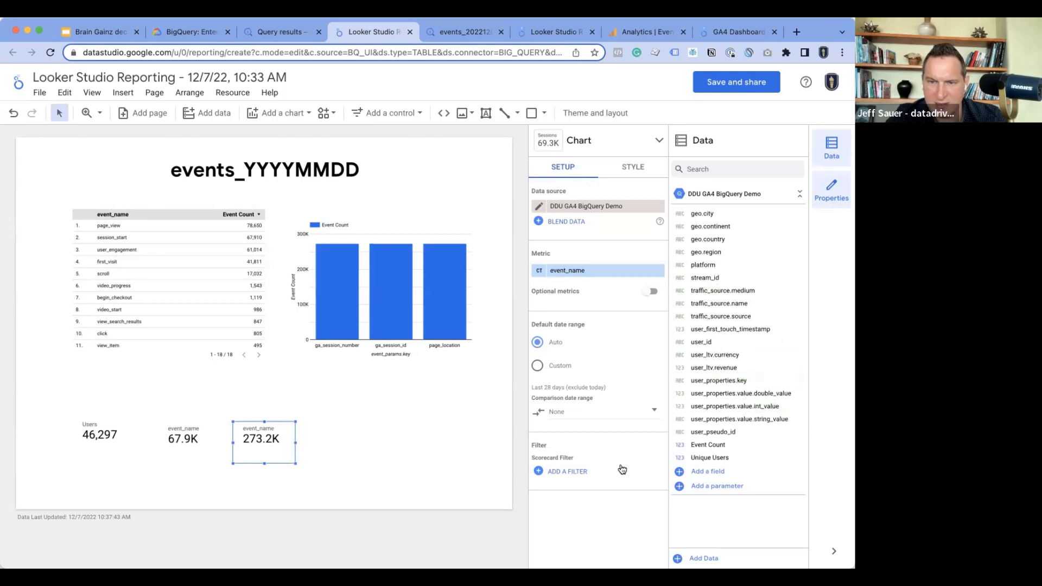
click(495, 428)
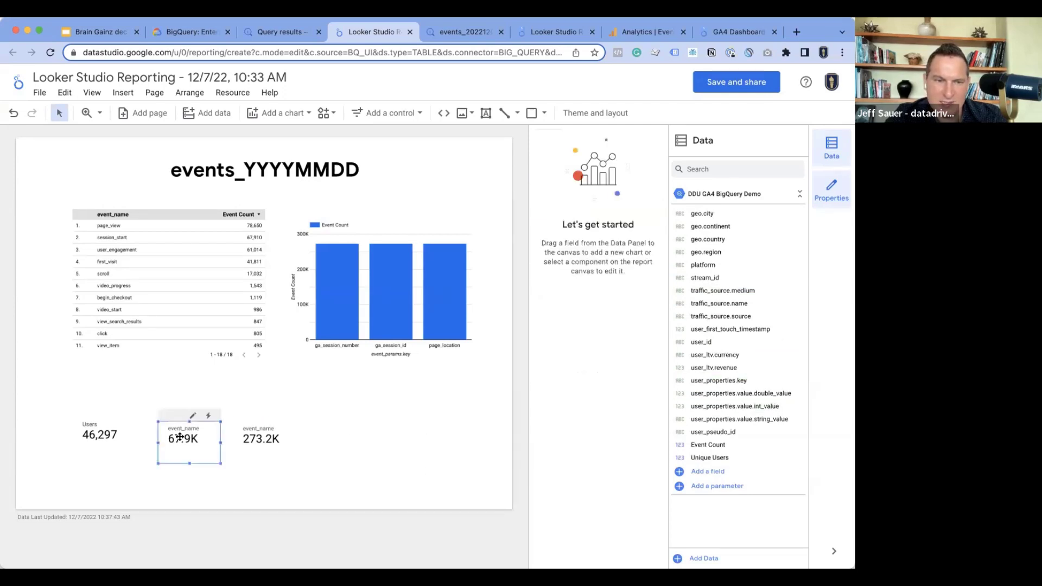
Rename the metric of the scorecard filtered to session_start as Sessions
click(182, 435)
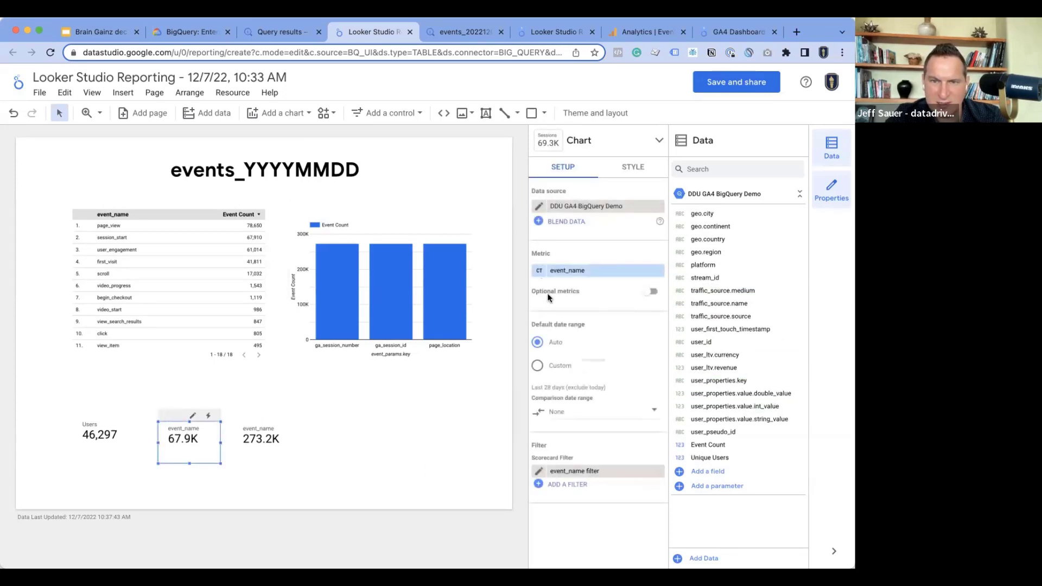
click(538, 270)
text(Sessions)
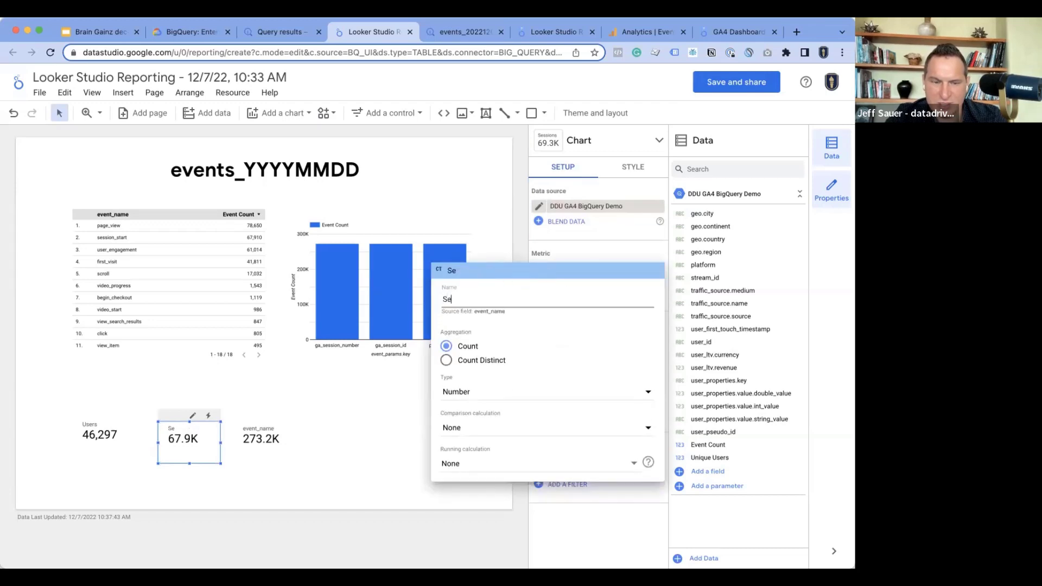
click(610, 238)
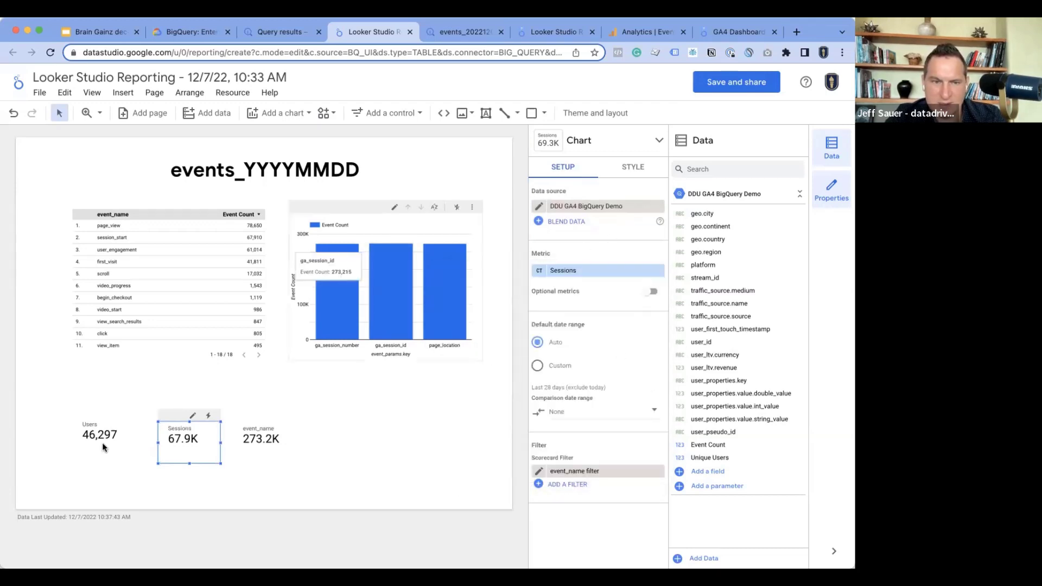
Switch to the GA4 to UA Comparison Dashboard, open it for editing and inspect its data sources and the Total Users (GA4) heading
click(741, 33)
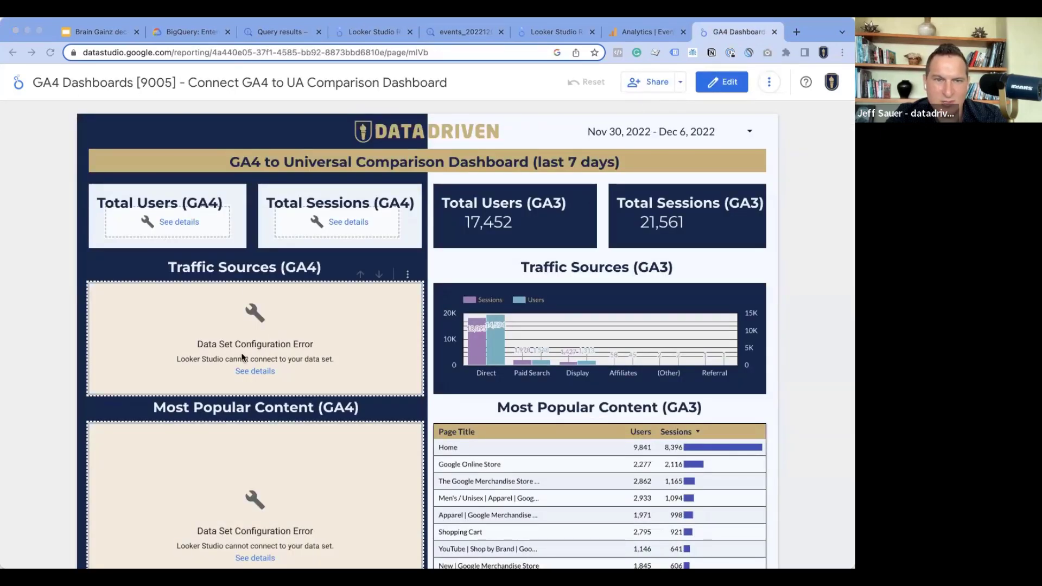
click(713, 87)
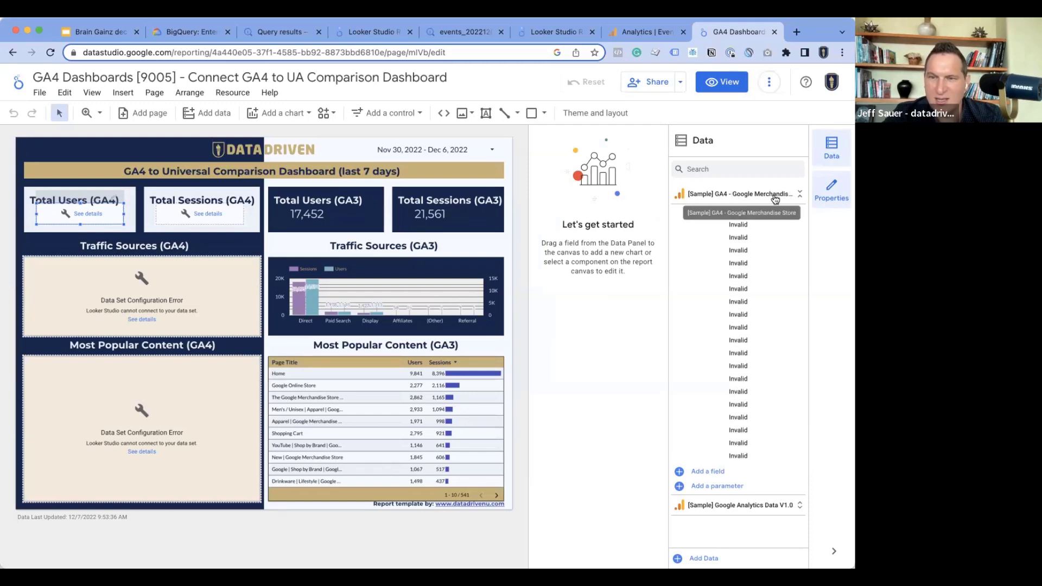
click(715, 196)
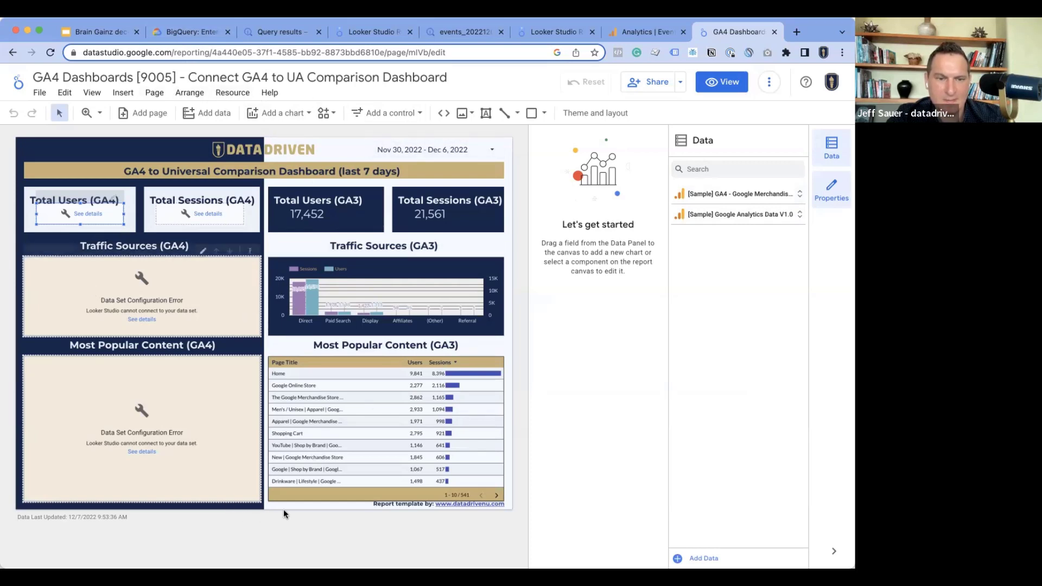
click(95, 200)
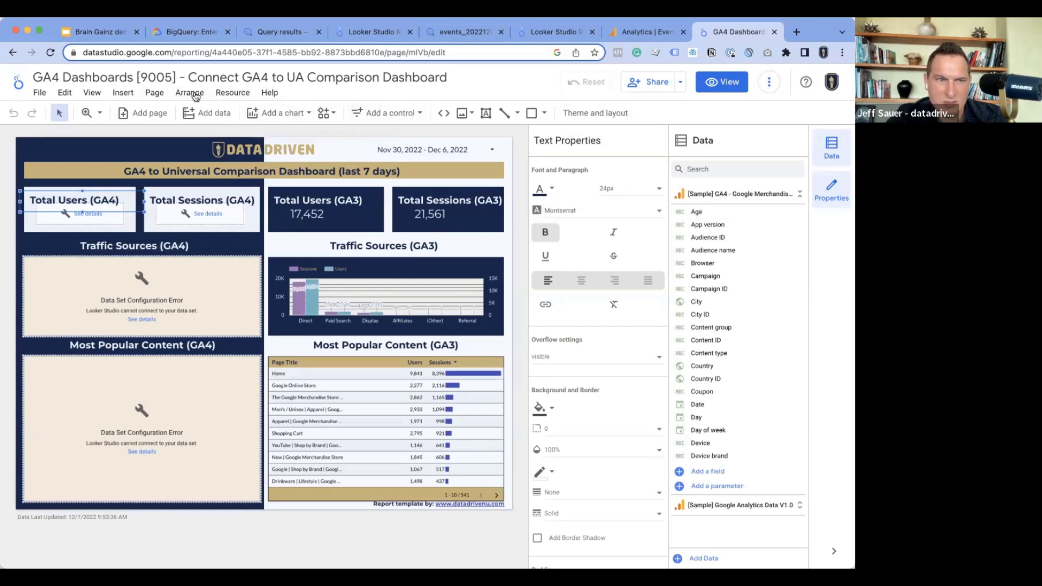
Try to add the BigQuery table events_YYYYMMDD from project DDUGA4Demo to the report at Events template level
click(225, 94)
click(274, 109)
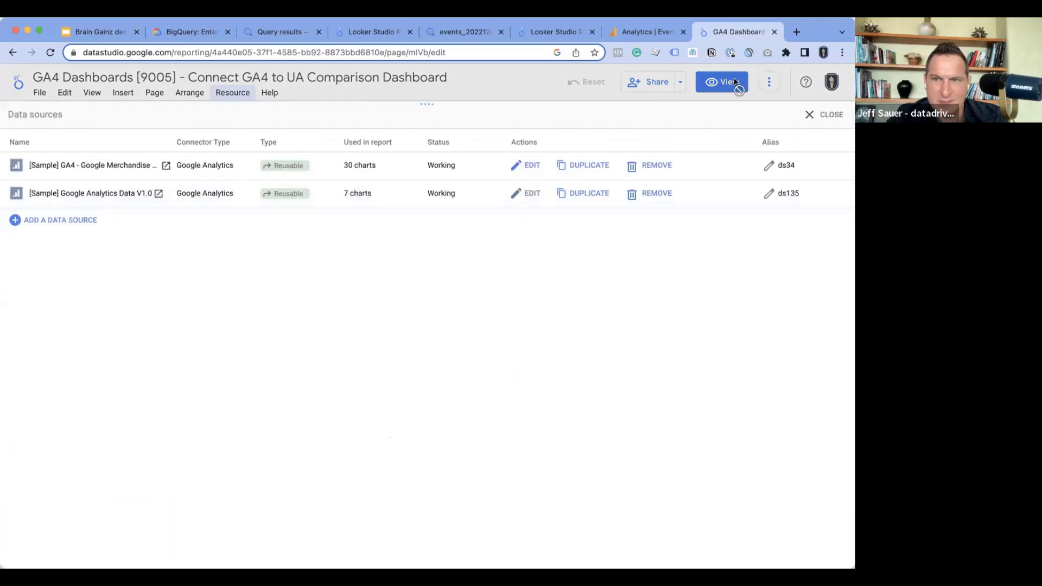
click(47, 218)
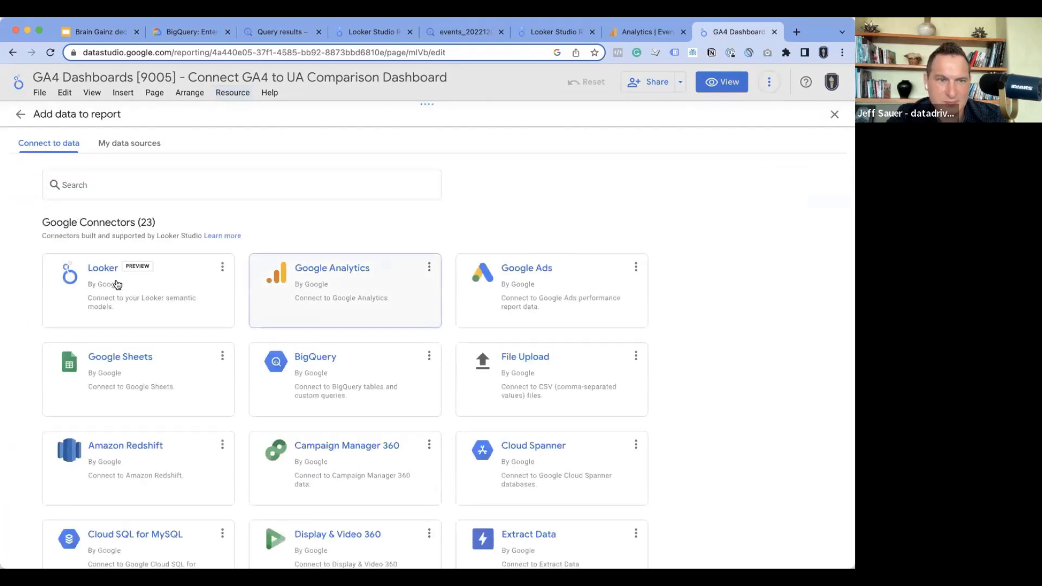
scroll(161, 339, down, 2)
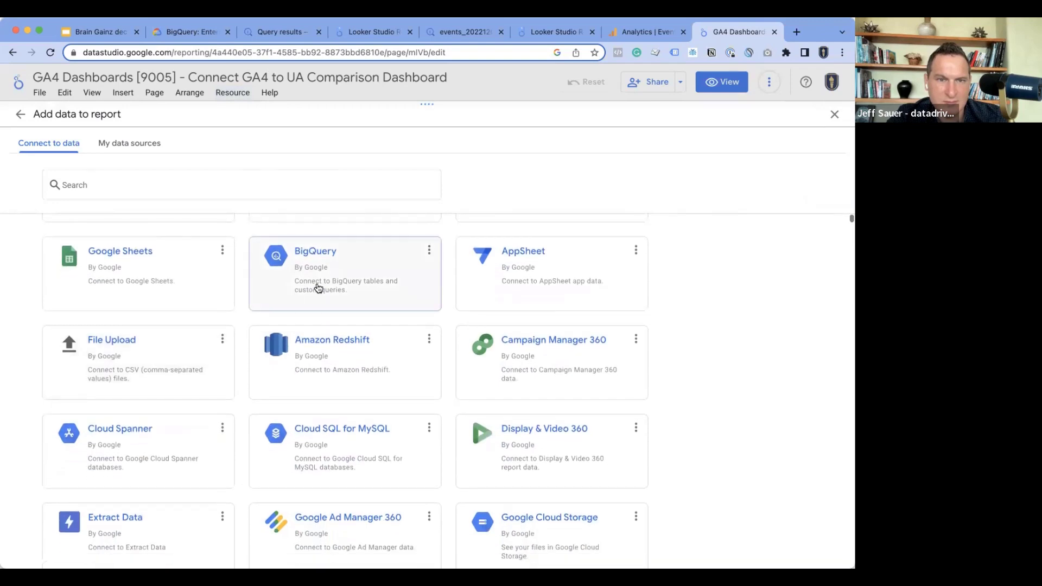
click(317, 285)
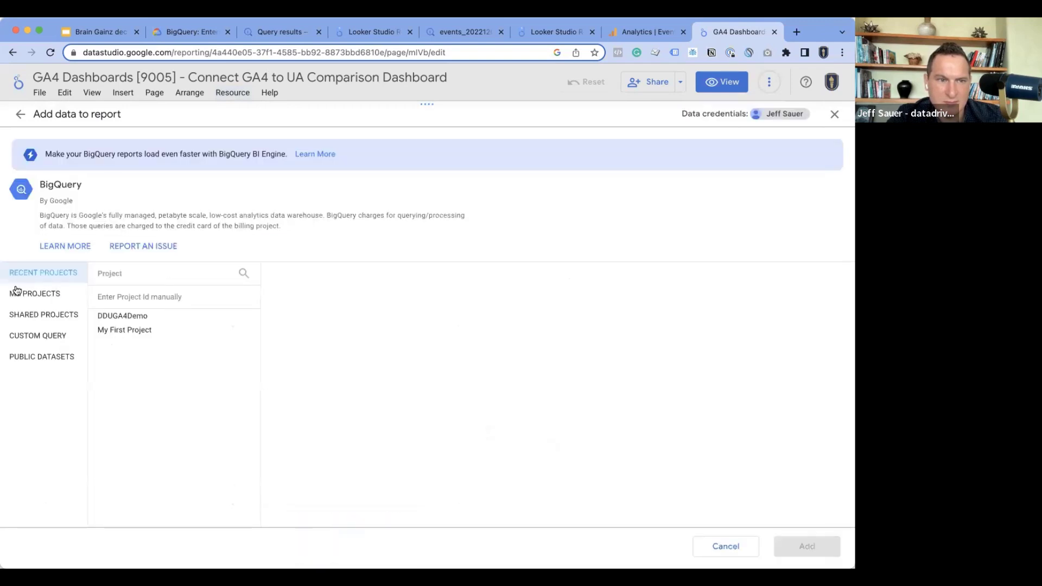
click(109, 317)
click(297, 294)
click(472, 292)
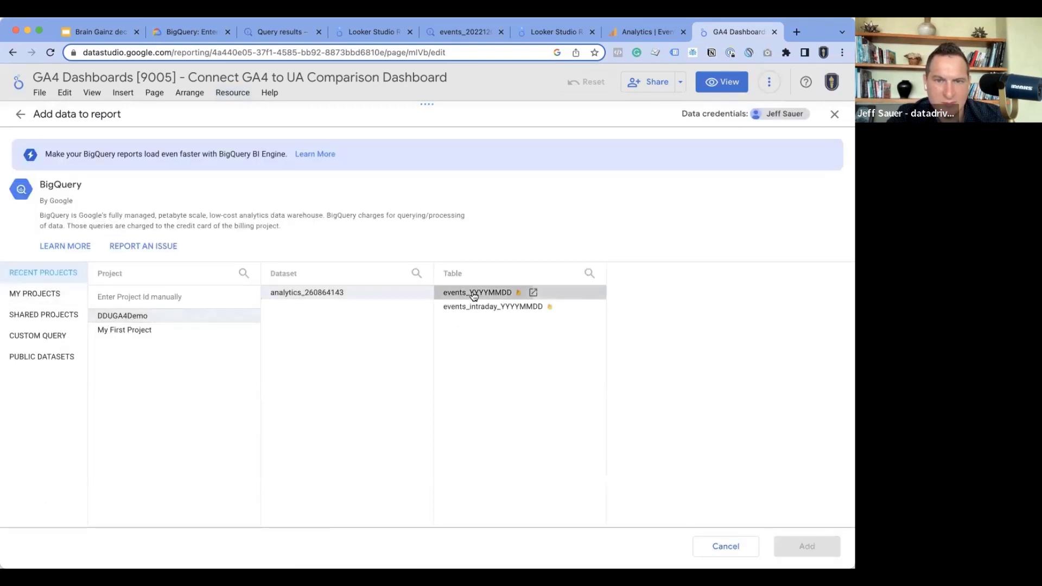
click(609, 318)
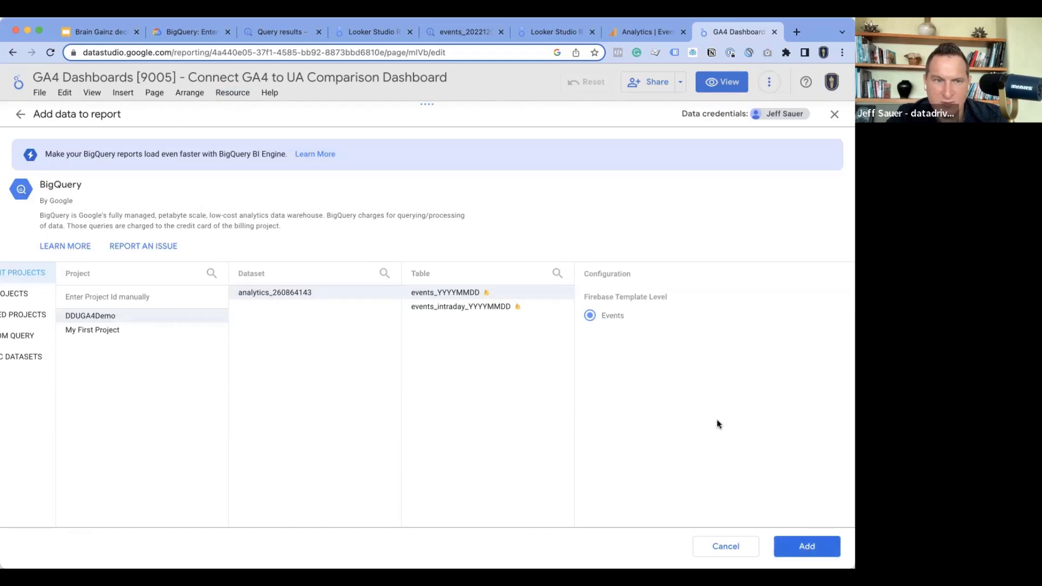
click(796, 547)
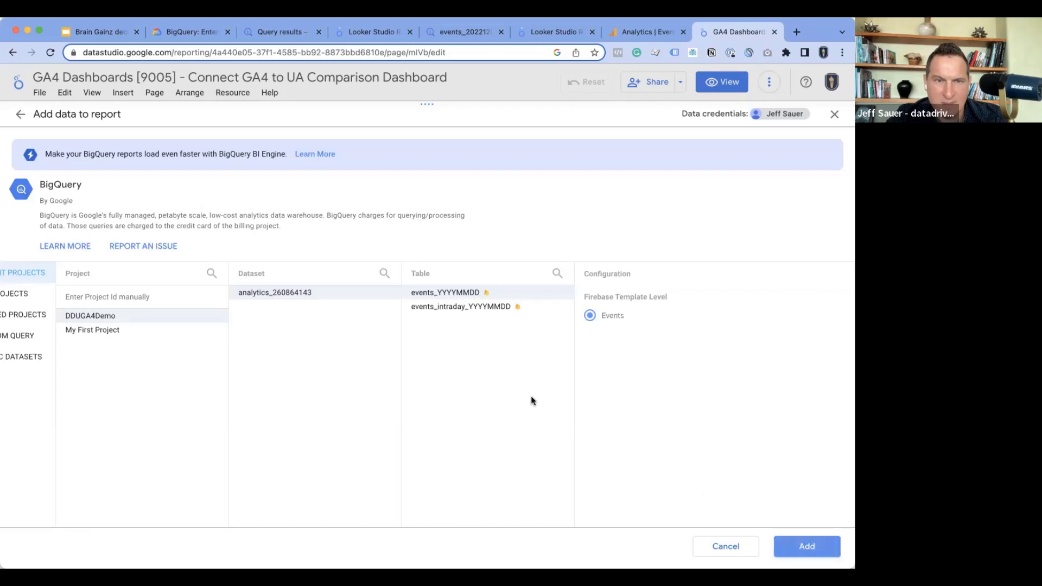
click(18, 116)
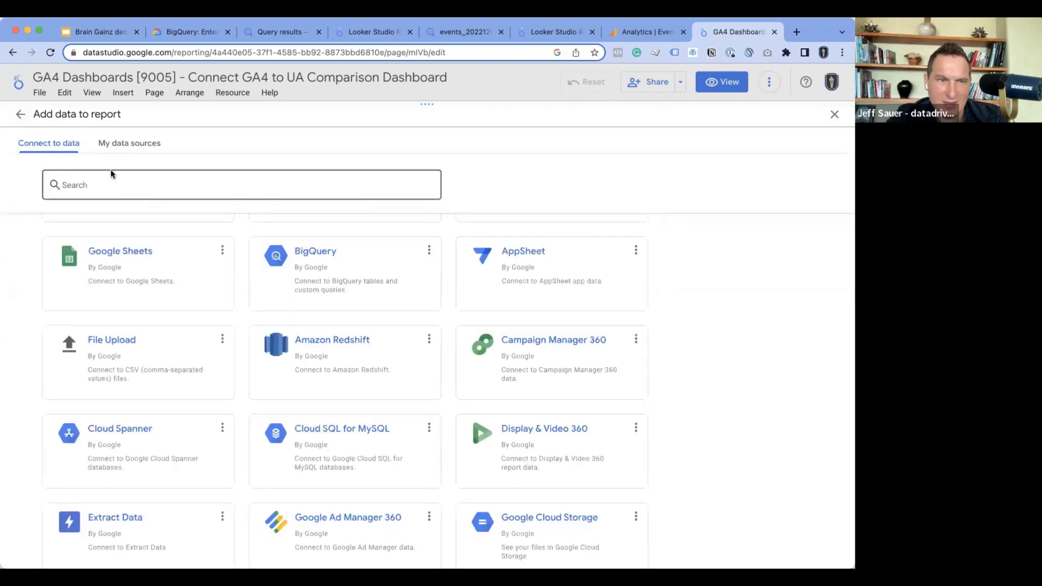
Add the most recently opened existing data source DDU GA4 Demo to the report
click(115, 145)
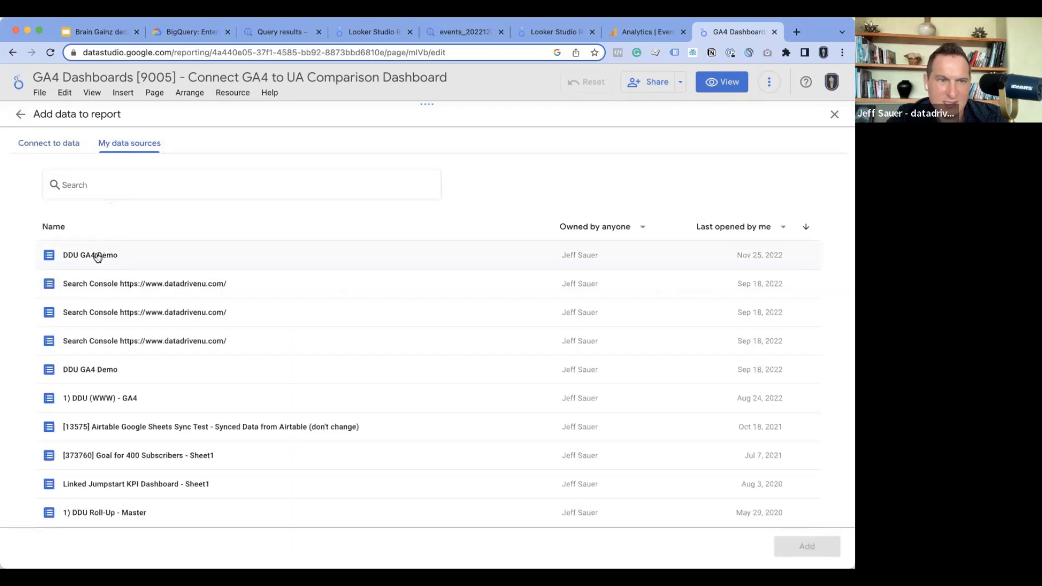
click(97, 257)
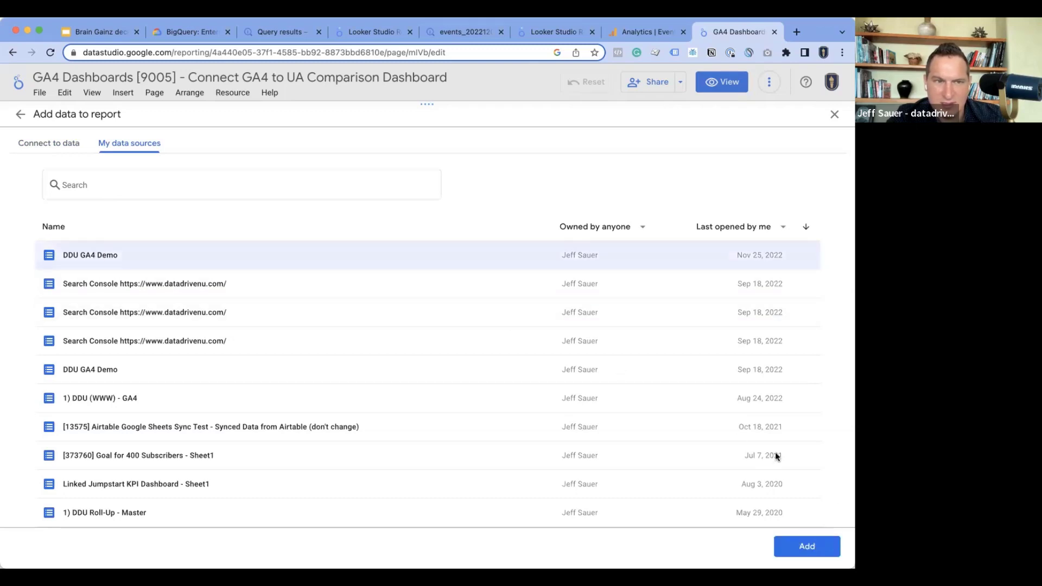
click(817, 548)
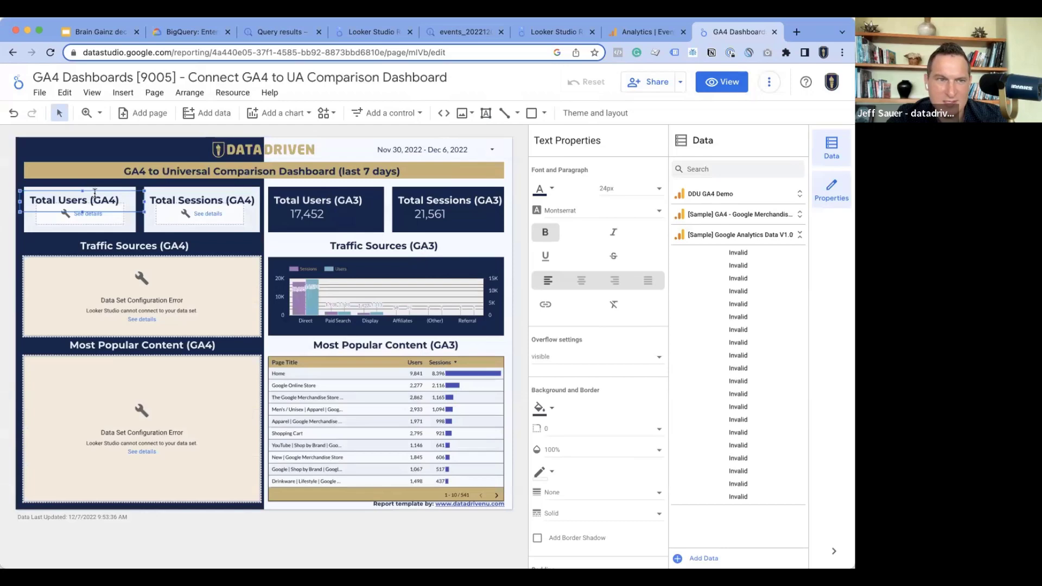
Remove the DDU GA4 Demo data source from the report and return to the dashboard
click(232, 93)
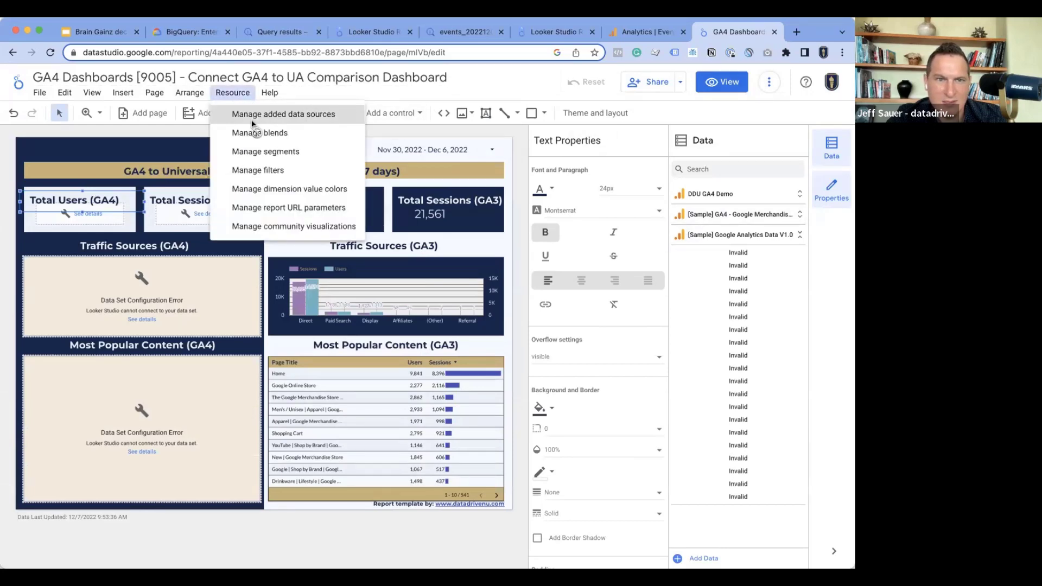
click(252, 116)
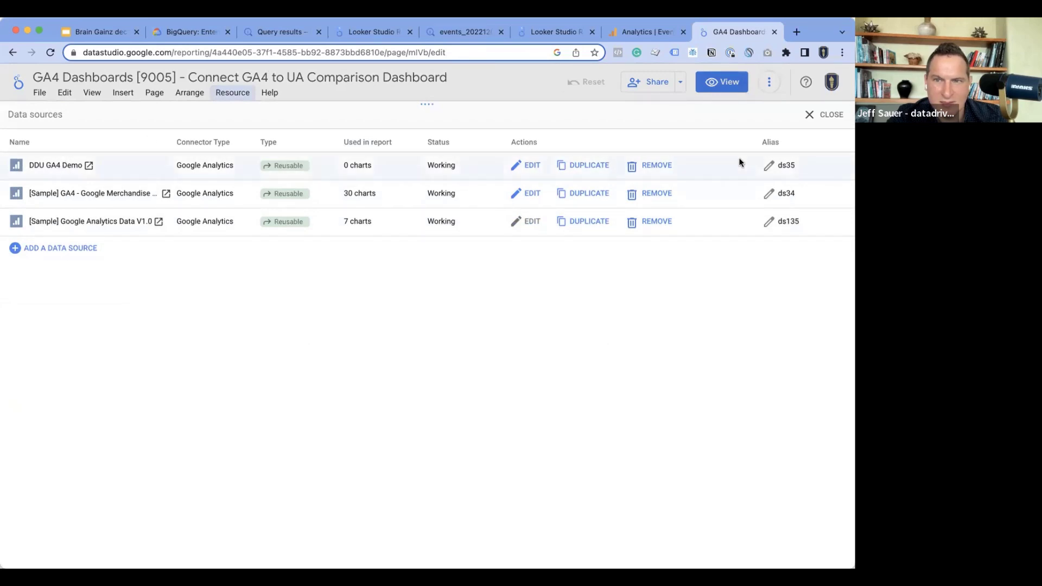
click(656, 166)
click(477, 372)
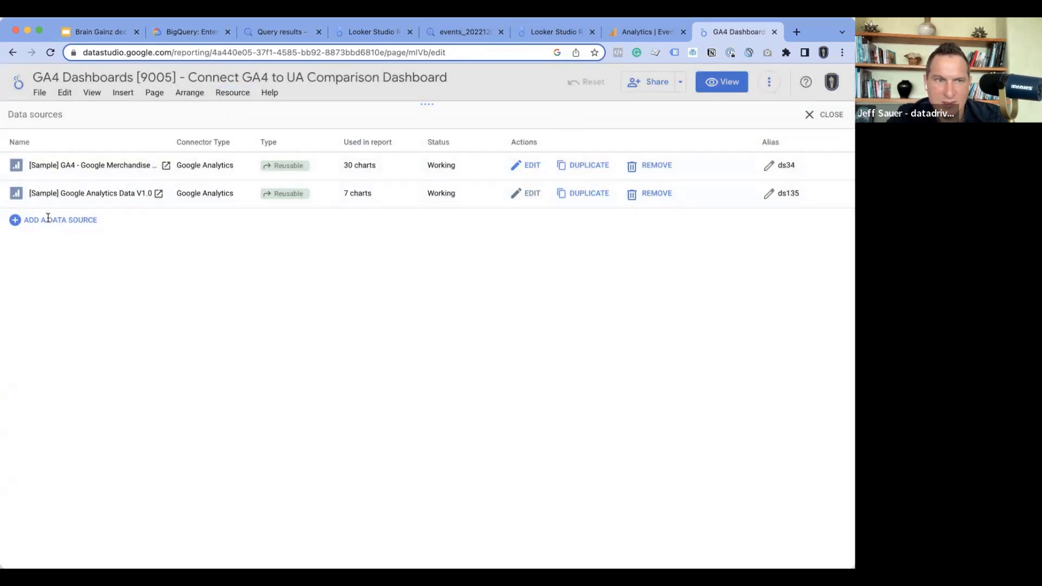
click(47, 219)
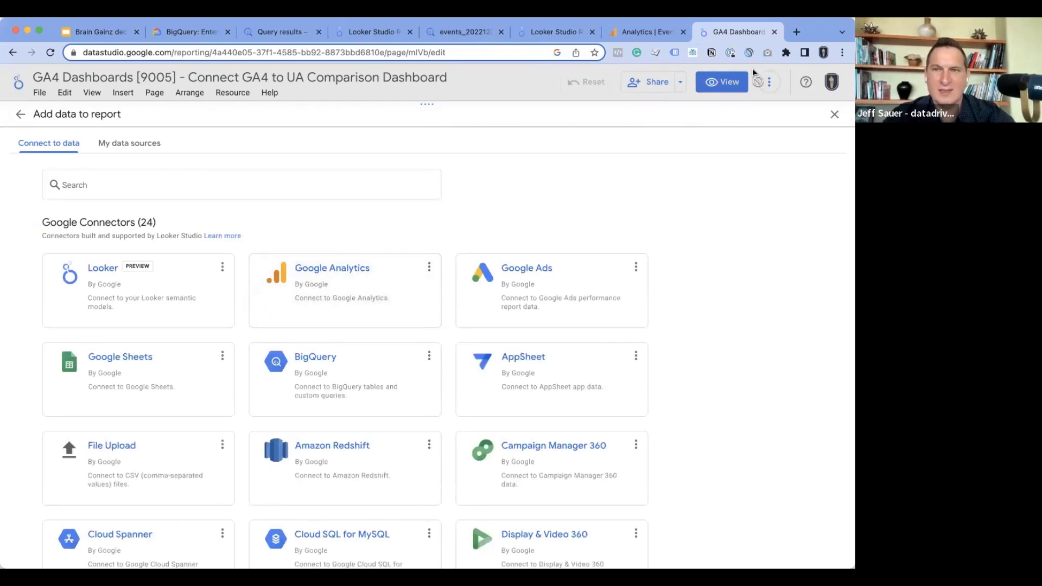
click(834, 116)
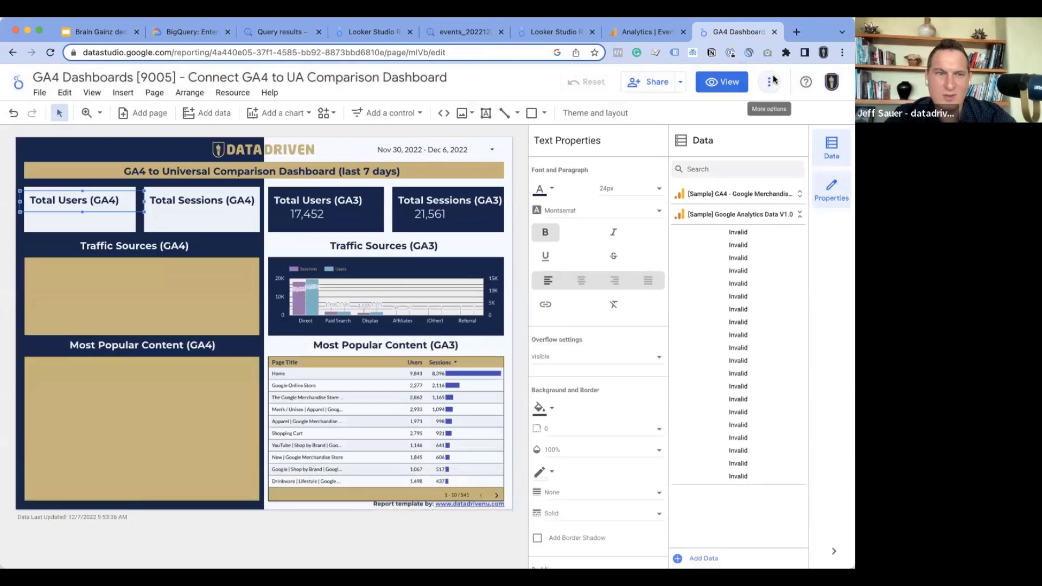
Copy the report with its two sample data sources and replace "Copy of" in the new title with "Brain Gainz"
click(769, 82)
click(807, 139)
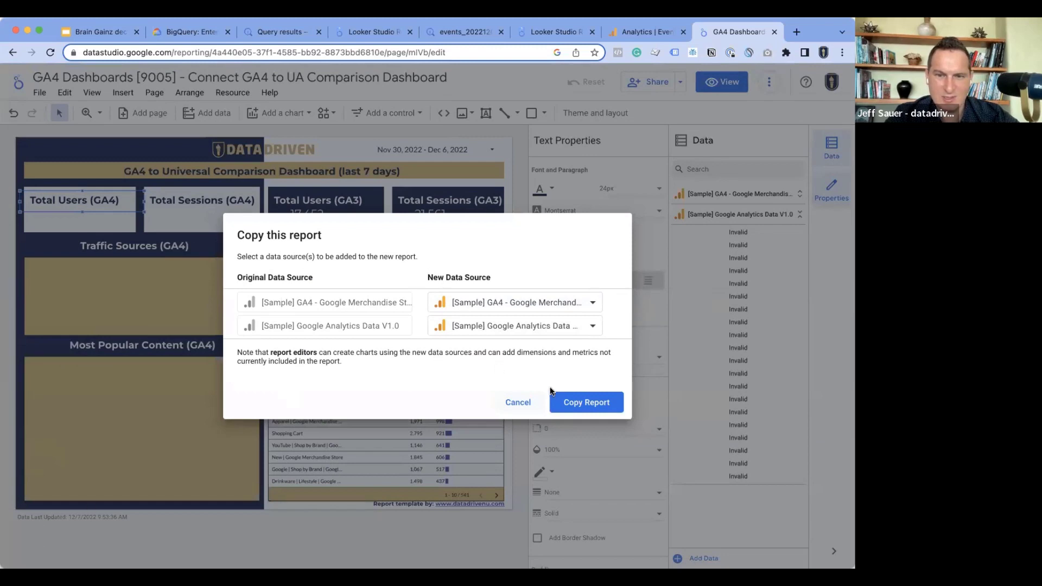
click(588, 400)
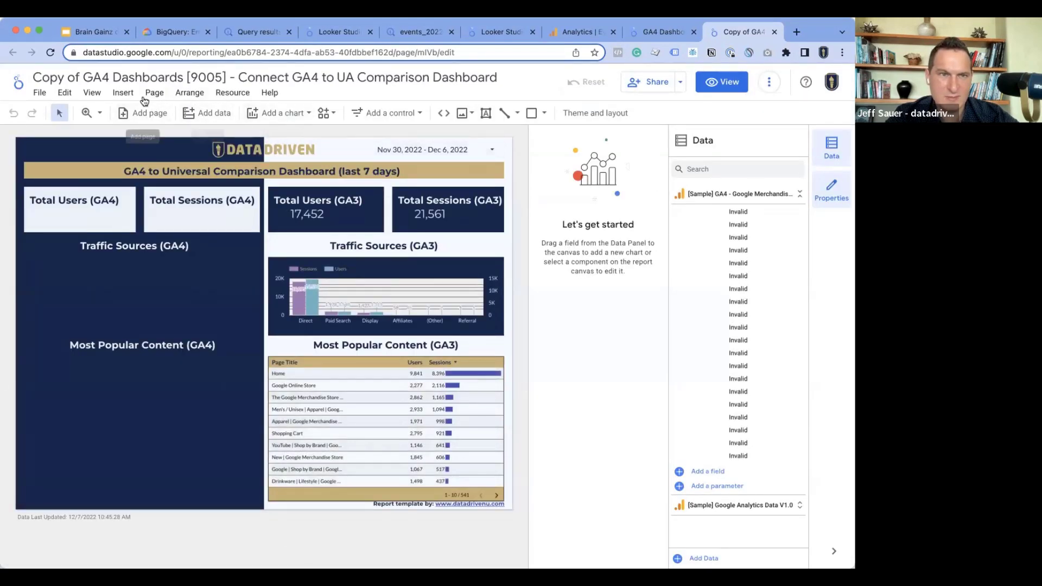
drag(84, 76, 34, 77)
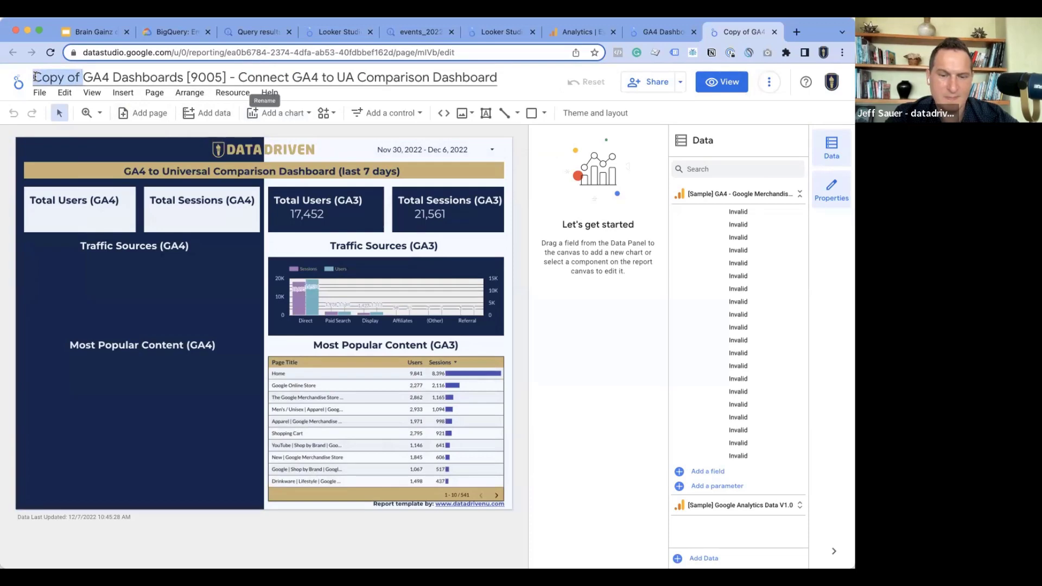
text(Brain Gainz)
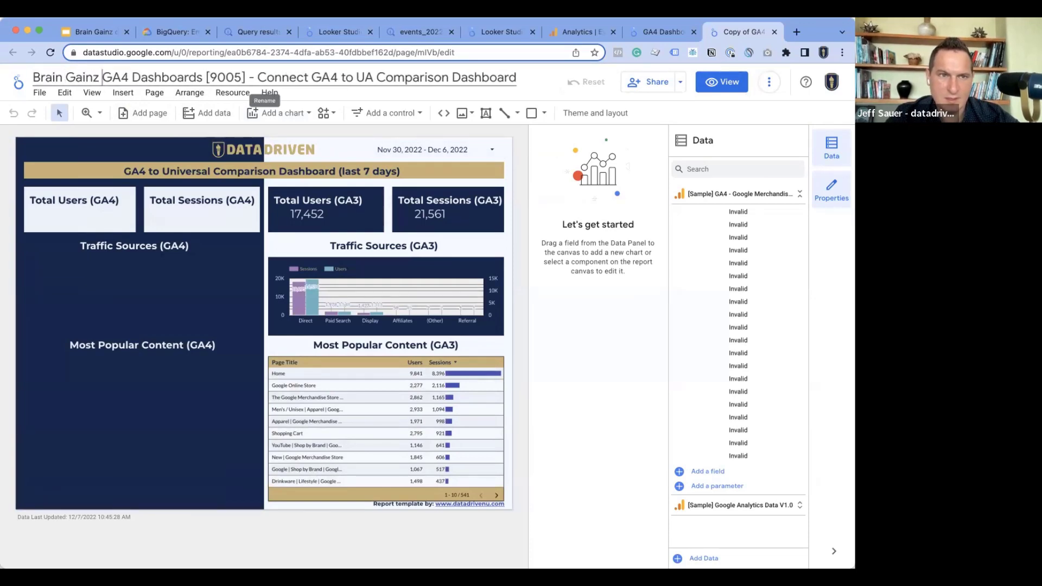
Start adding a data source to the Brain Gainz report from its list of added data sources
click(232, 92)
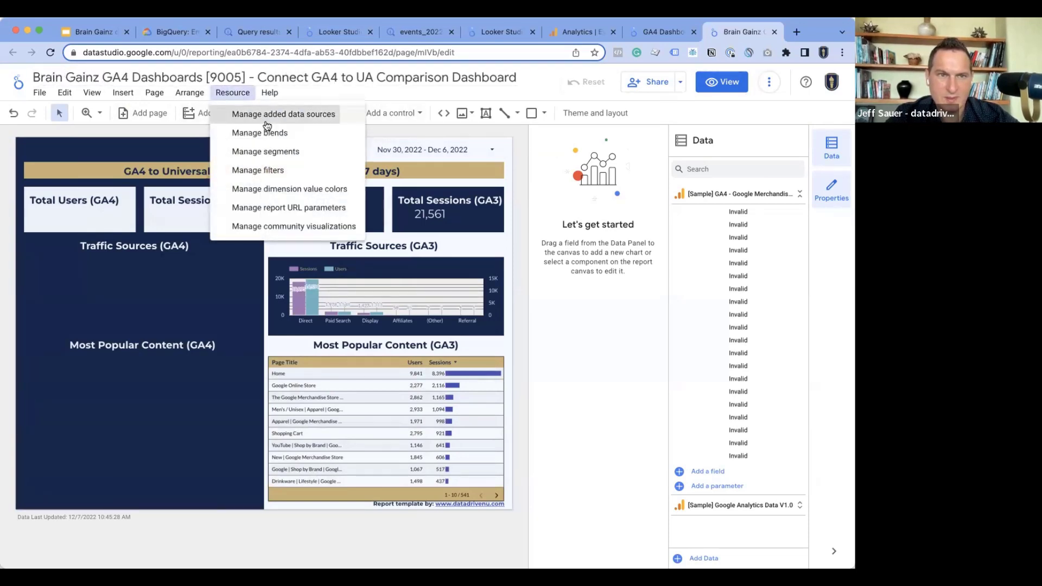
click(267, 115)
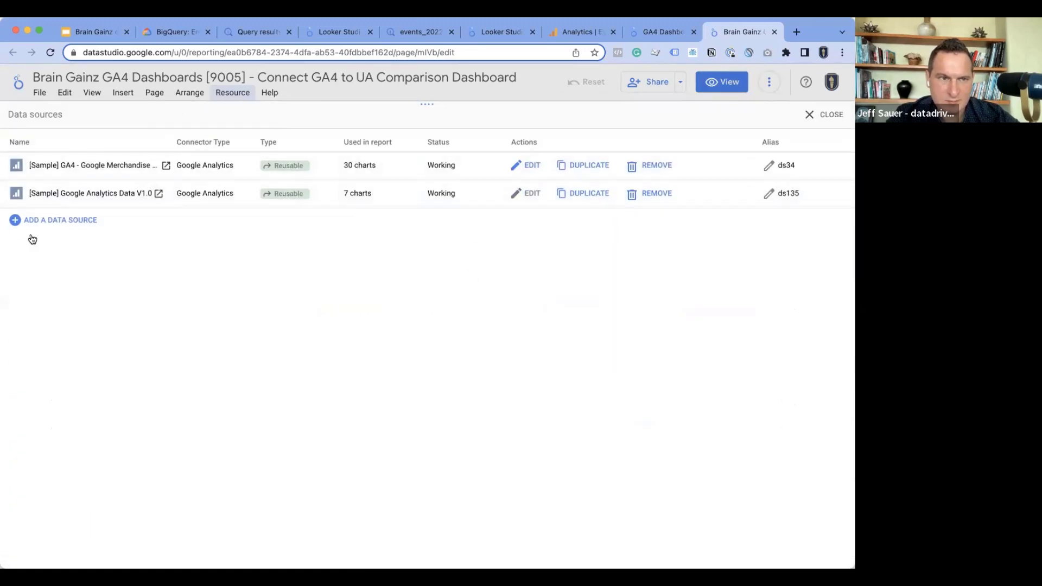
click(49, 220)
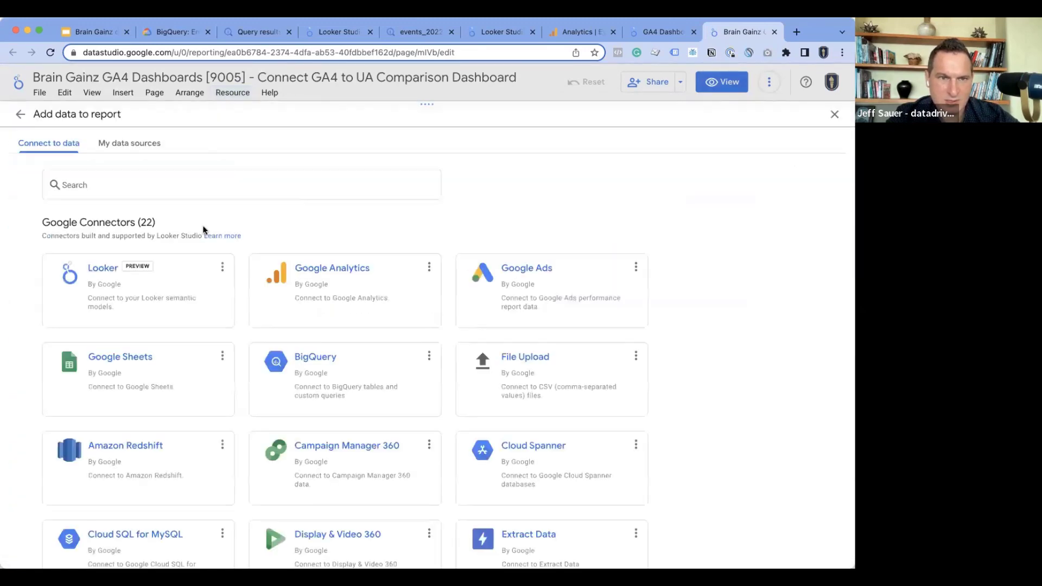
click(125, 144)
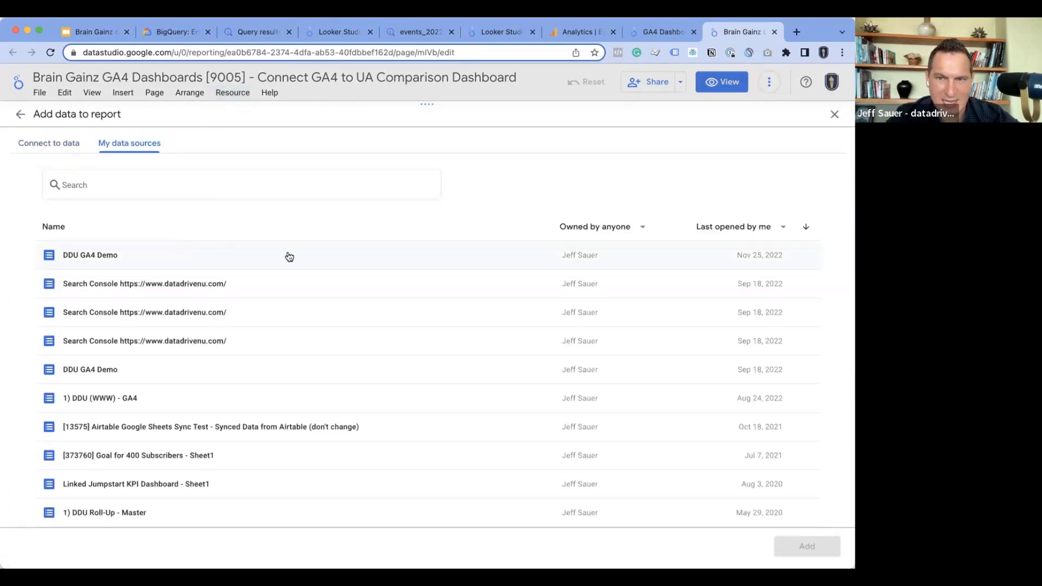
scroll(288, 256, down, 10)
scroll(288, 256, up, 12)
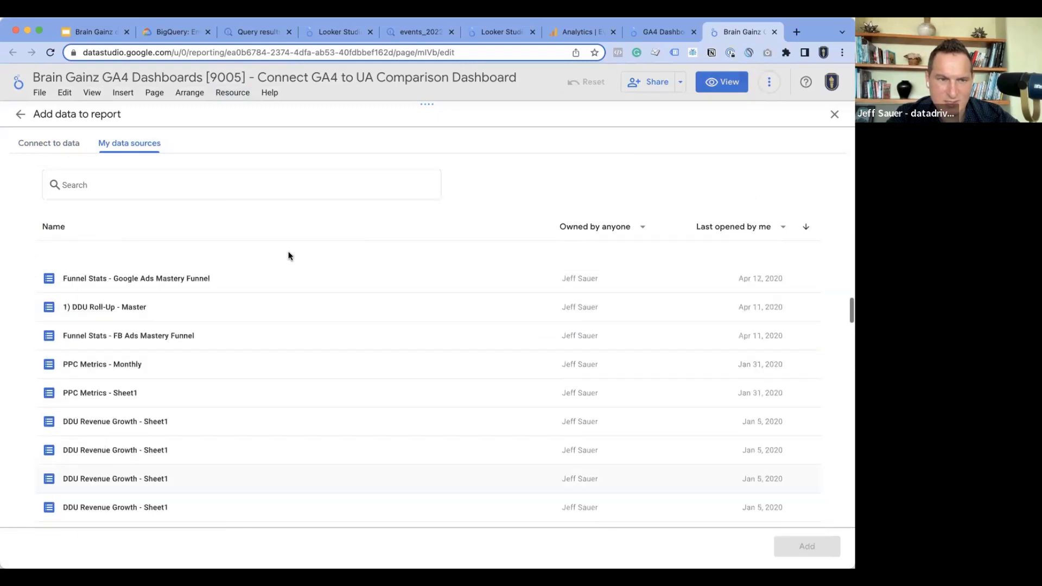
click(209, 184)
text(ddu)
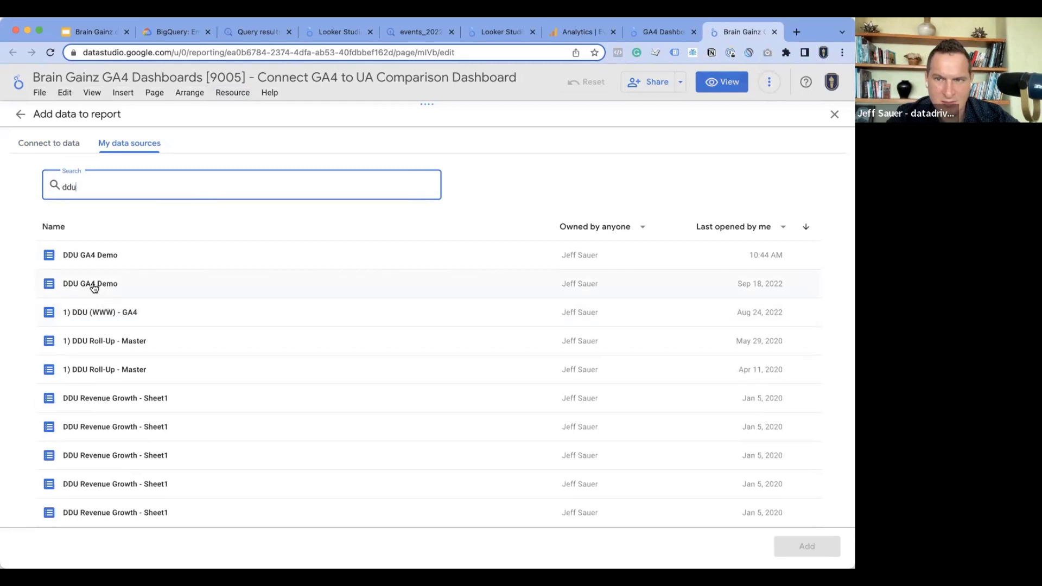
click(99, 255)
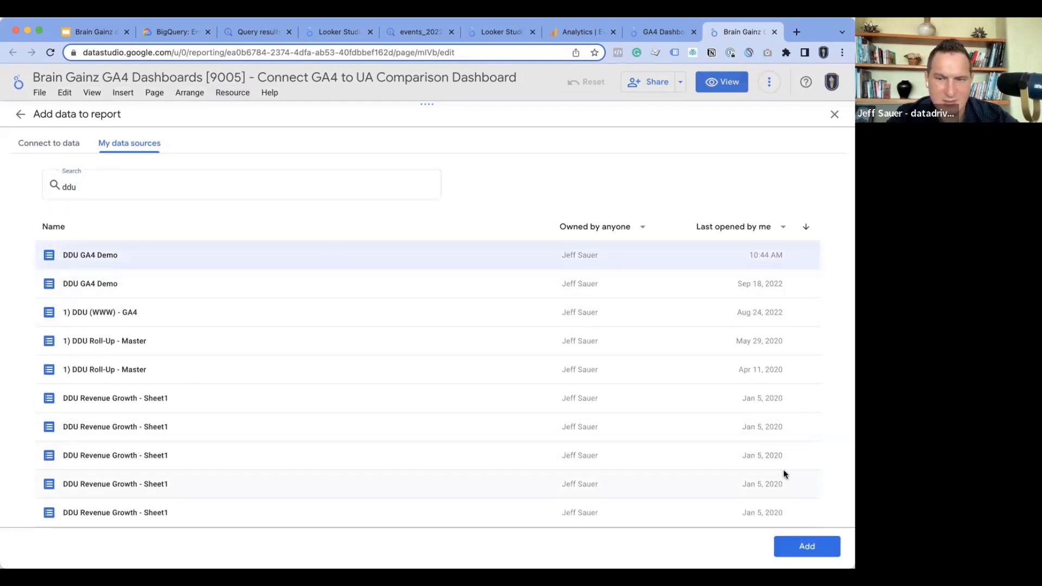
click(72, 147)
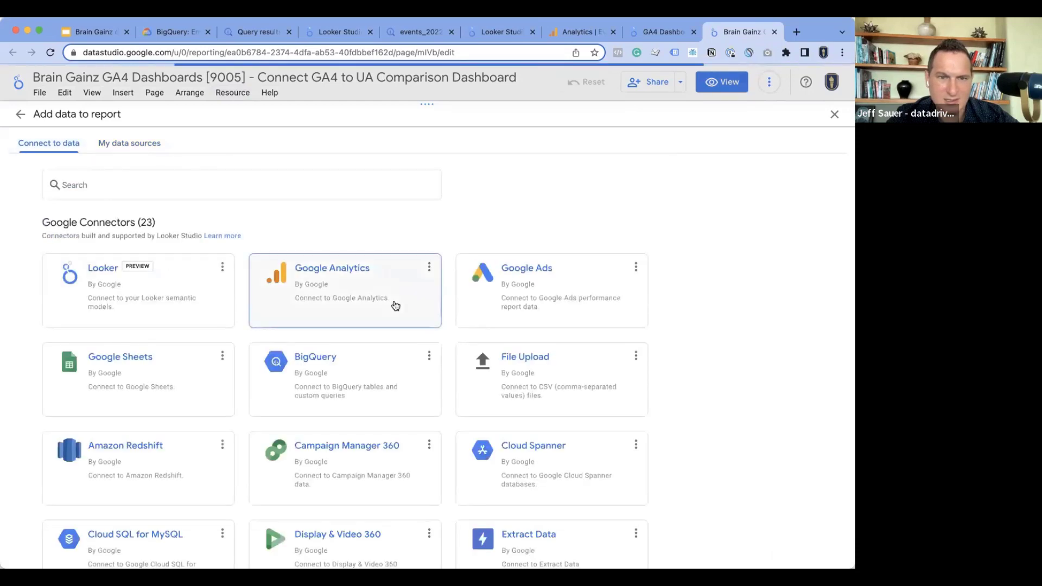
Add the BigQuery table events_YYYYMMDD from DDUGA4Demo at Events template level and expand its fields in the Brain Gainz report
scroll(399, 438, down, 2)
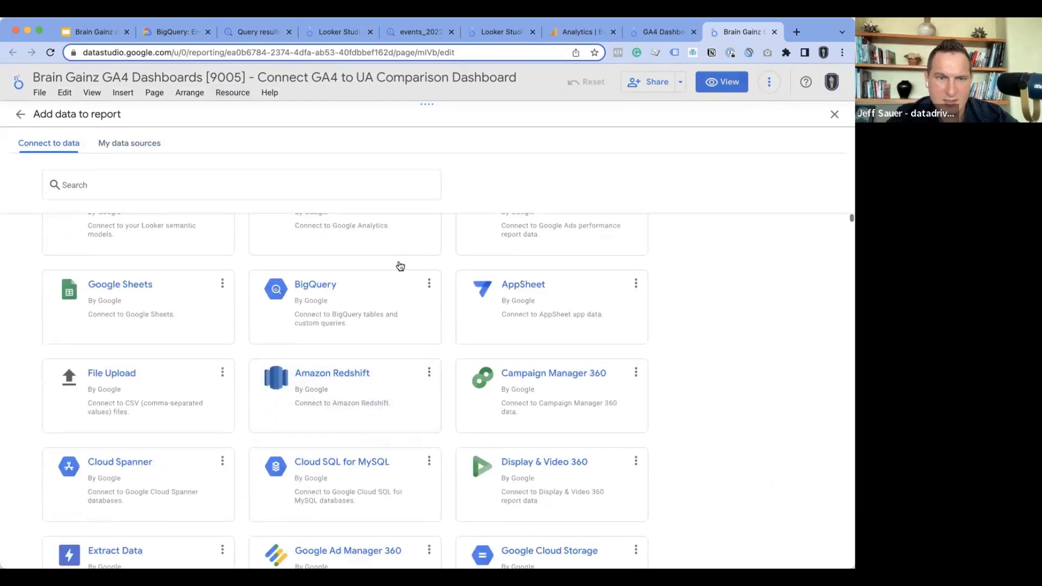
click(369, 304)
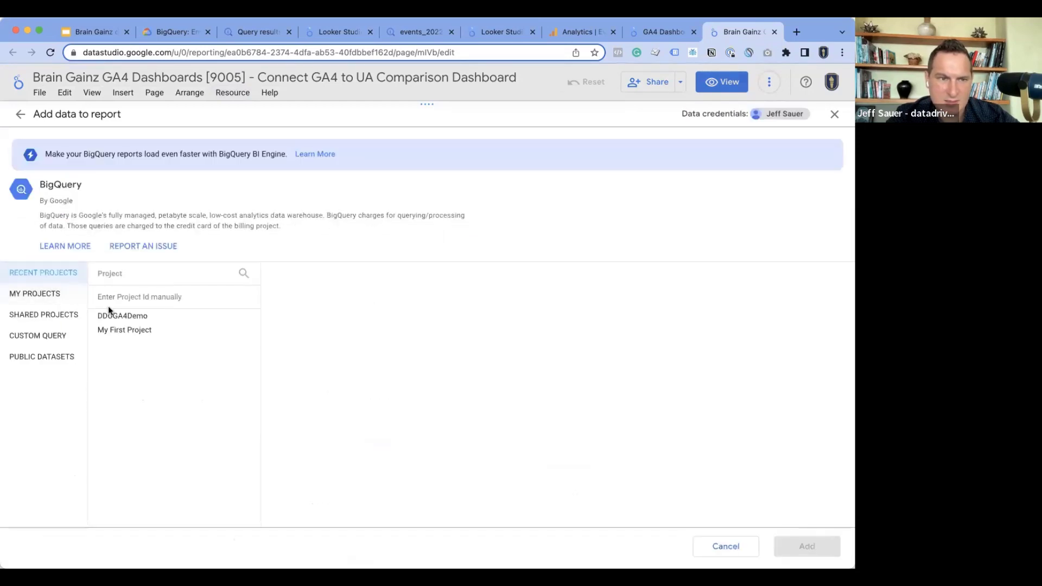
click(108, 317)
click(344, 292)
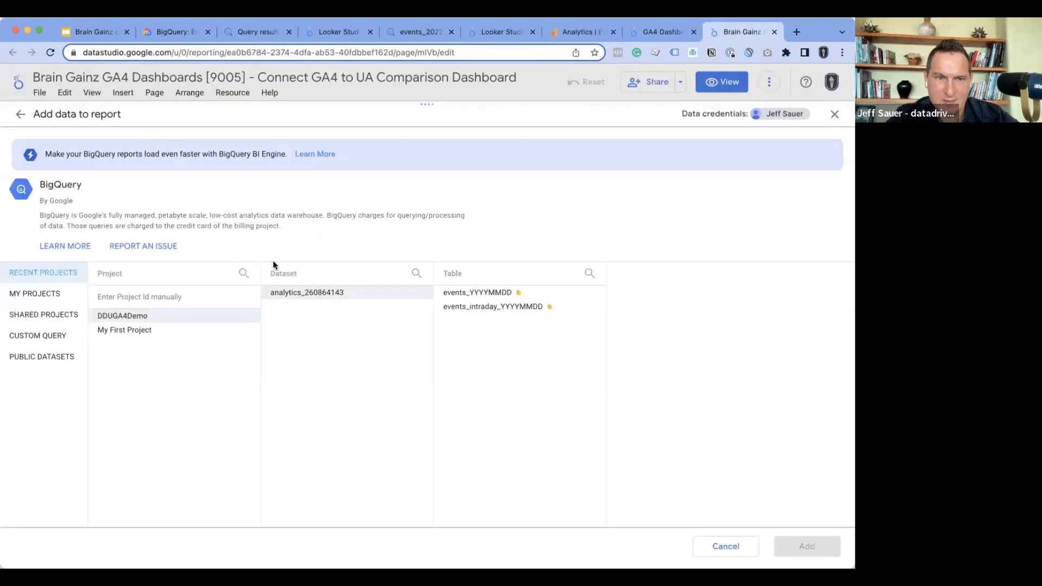
click(494, 293)
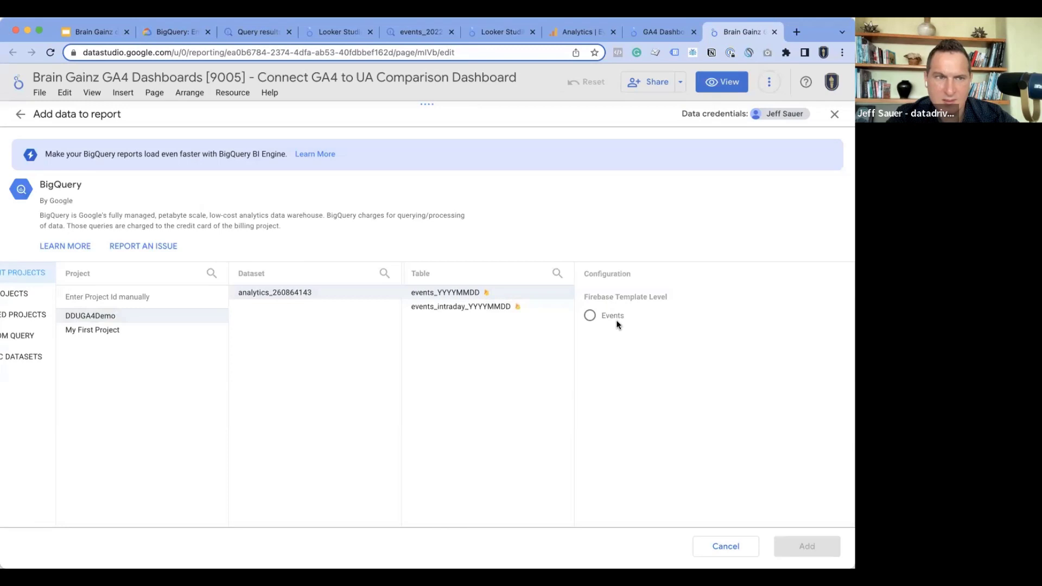
click(592, 314)
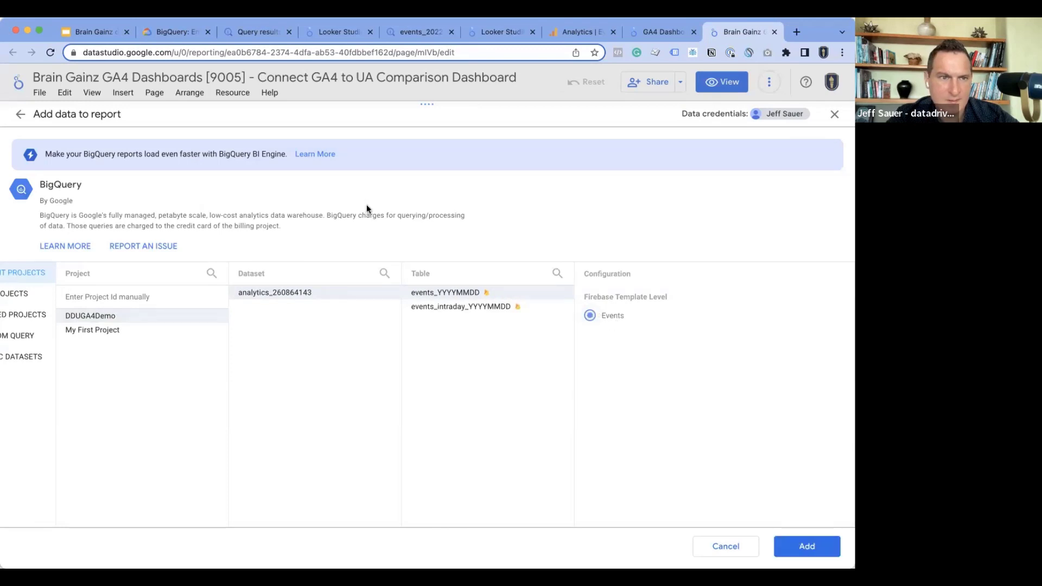
click(804, 547)
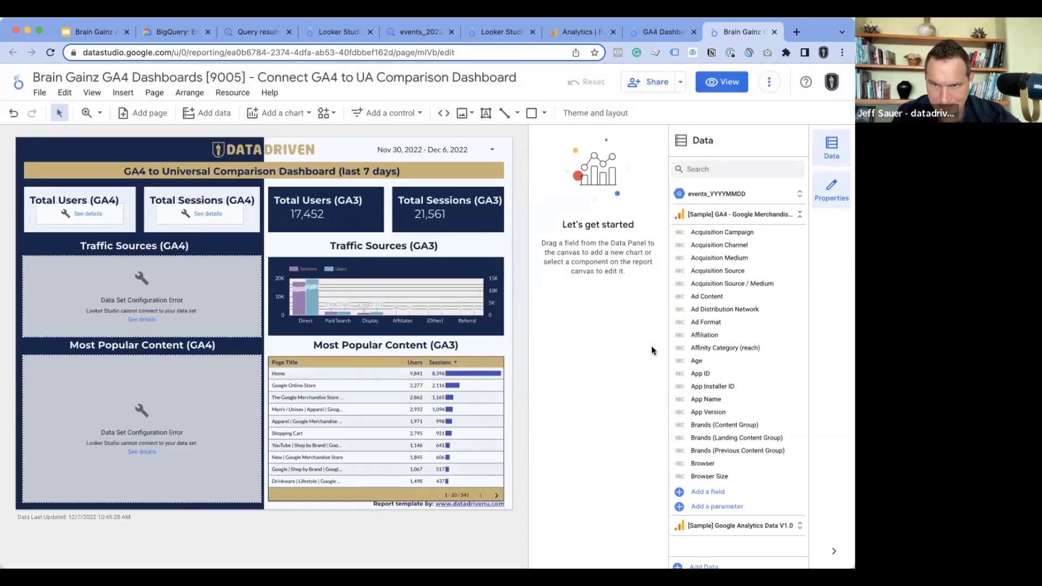
click(708, 194)
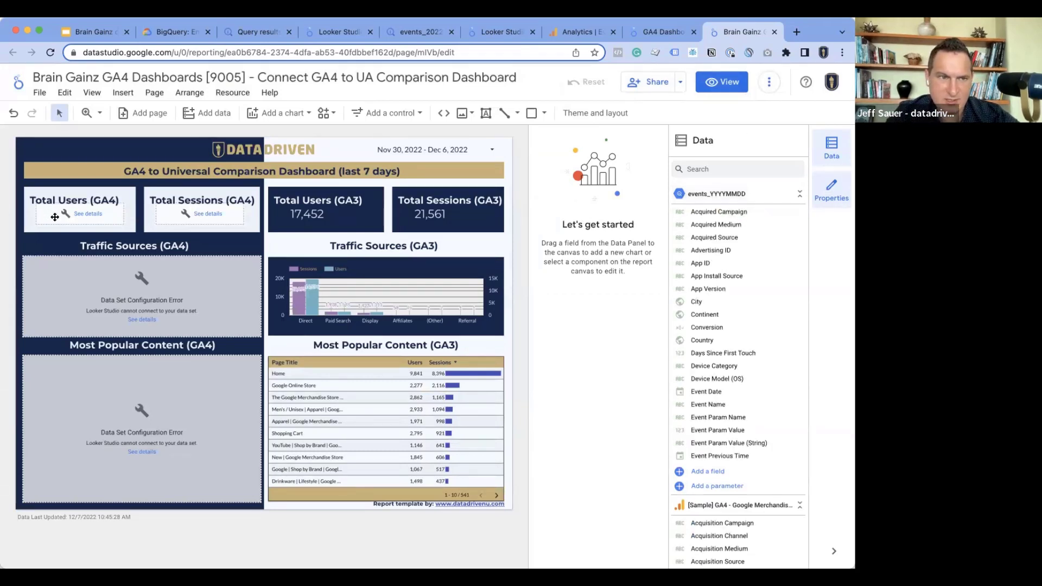
Select the Total Users (GA4) scorecard and show its data setup
click(55, 217)
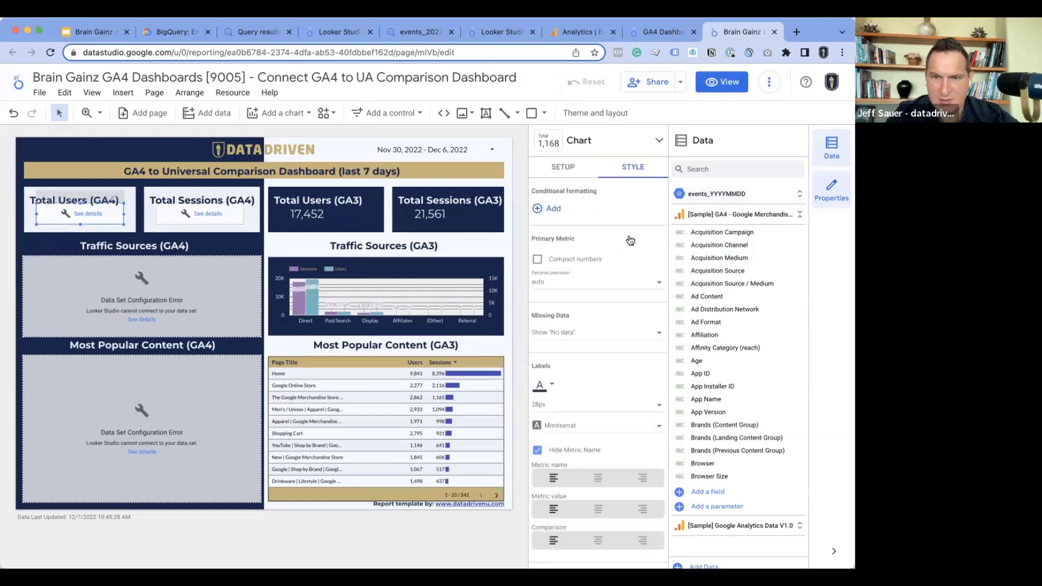
click(565, 168)
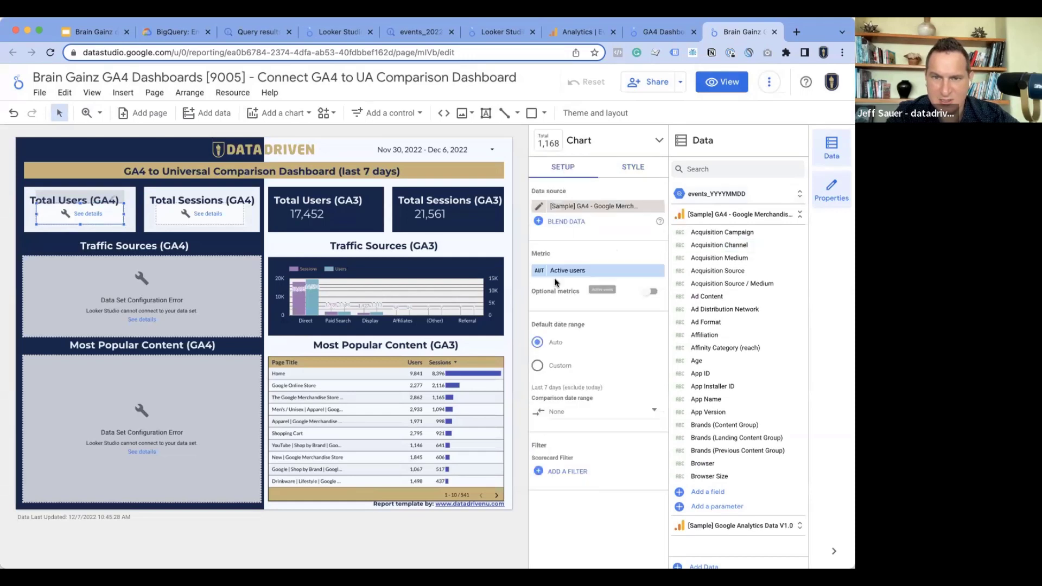
click(583, 271)
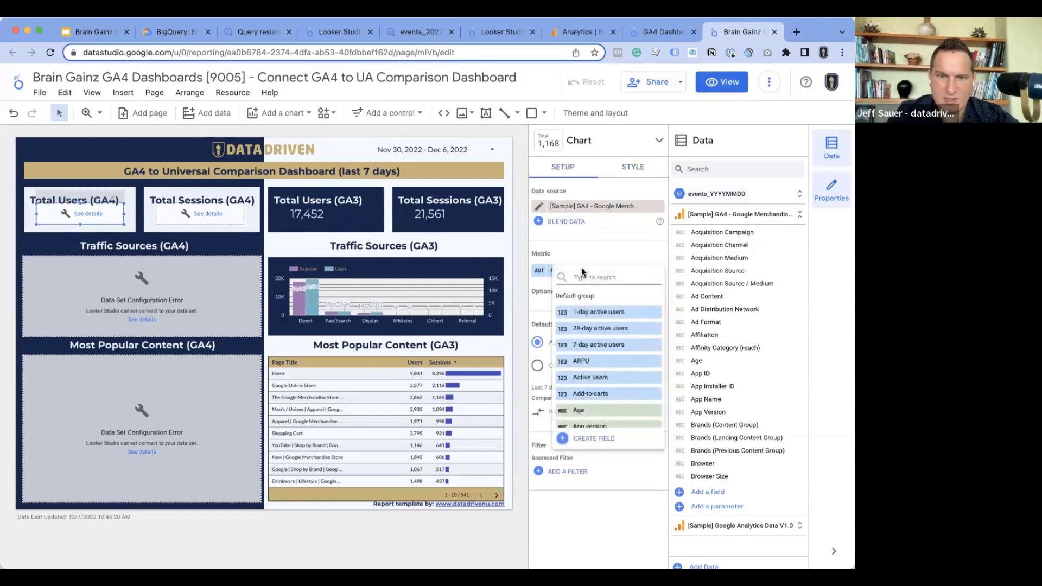
text(users)
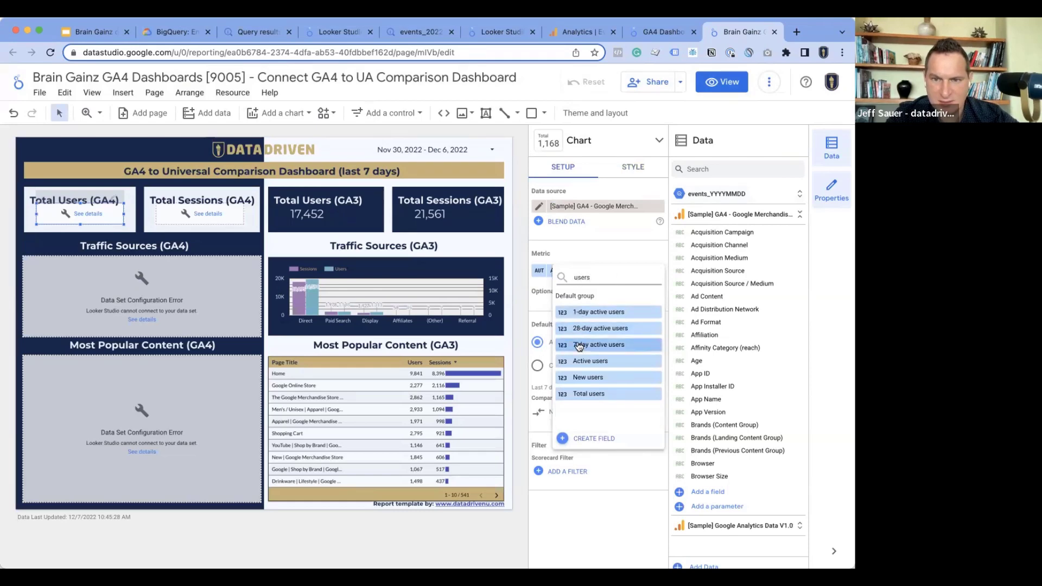
click(539, 206)
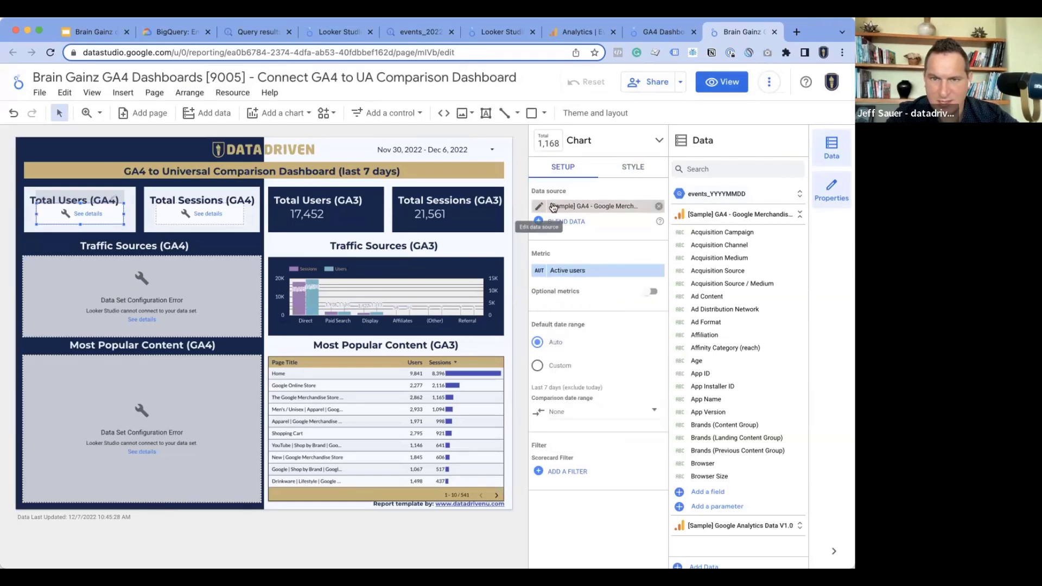
click(539, 206)
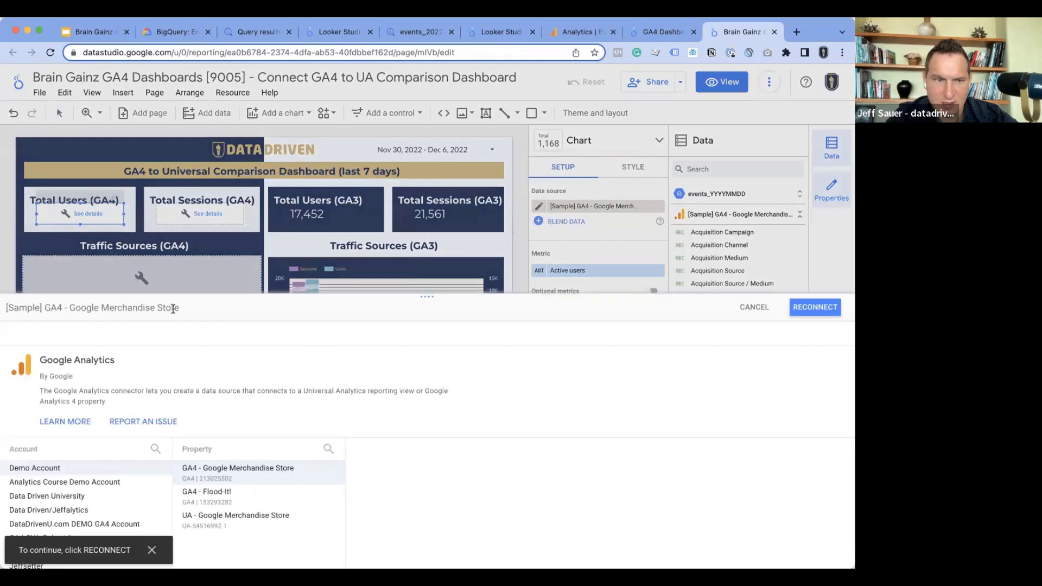
click(754, 306)
Switch the Total Users (GA4) scorecard to the events_YYYYMMDD data source and set its metric to Unique Users
click(608, 206)
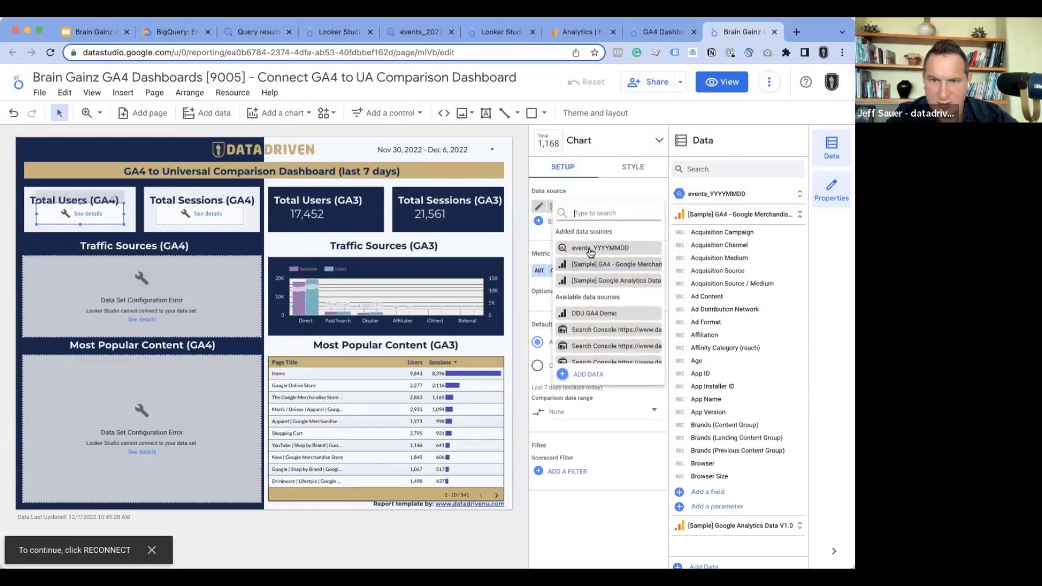
click(591, 251)
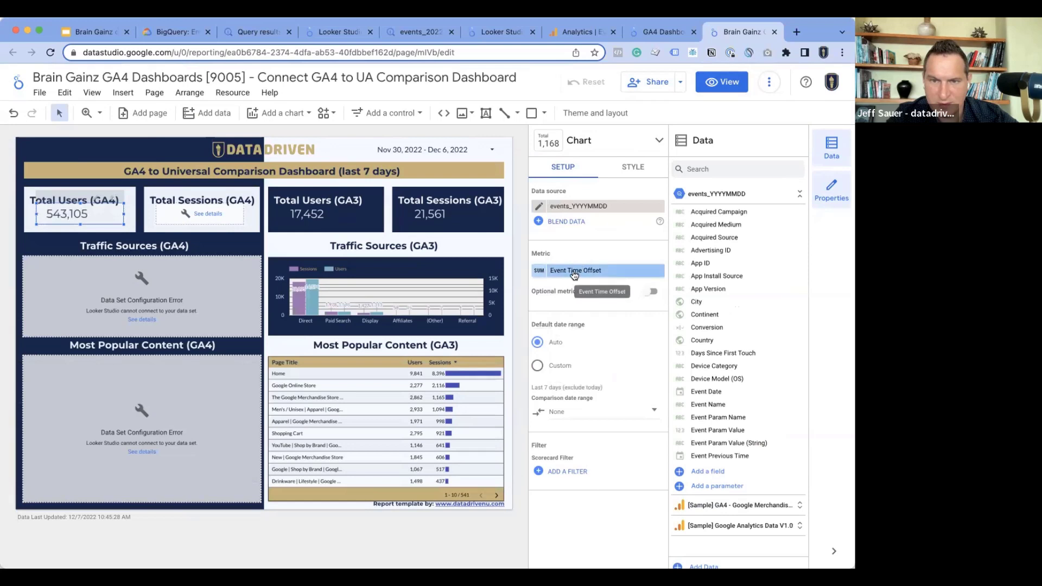
click(575, 271)
text(users)
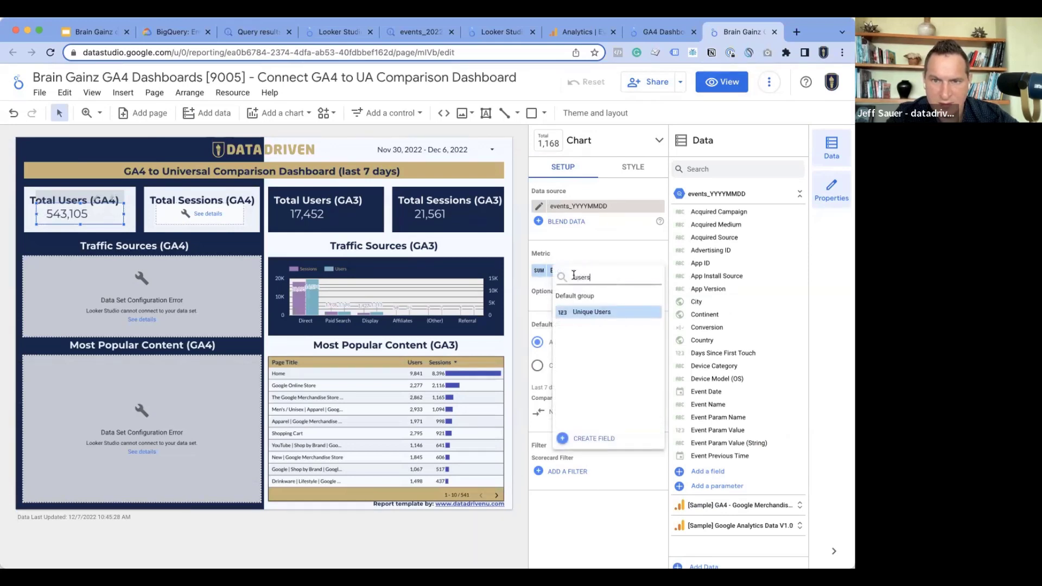
click(579, 309)
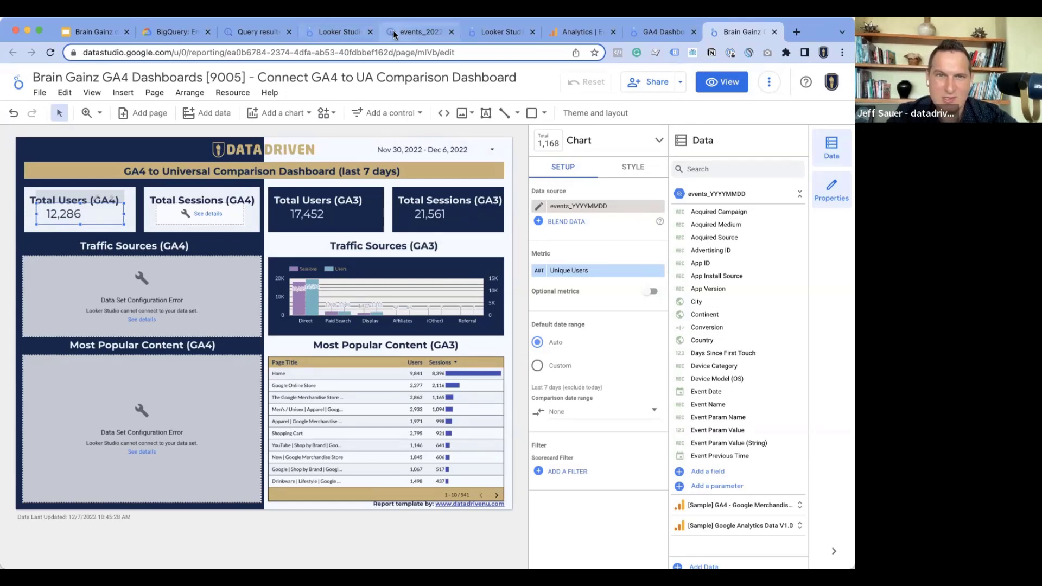
Check which dates the BigQuery events table has available, and return to the Brain Gainz report
click(416, 31)
click(379, 141)
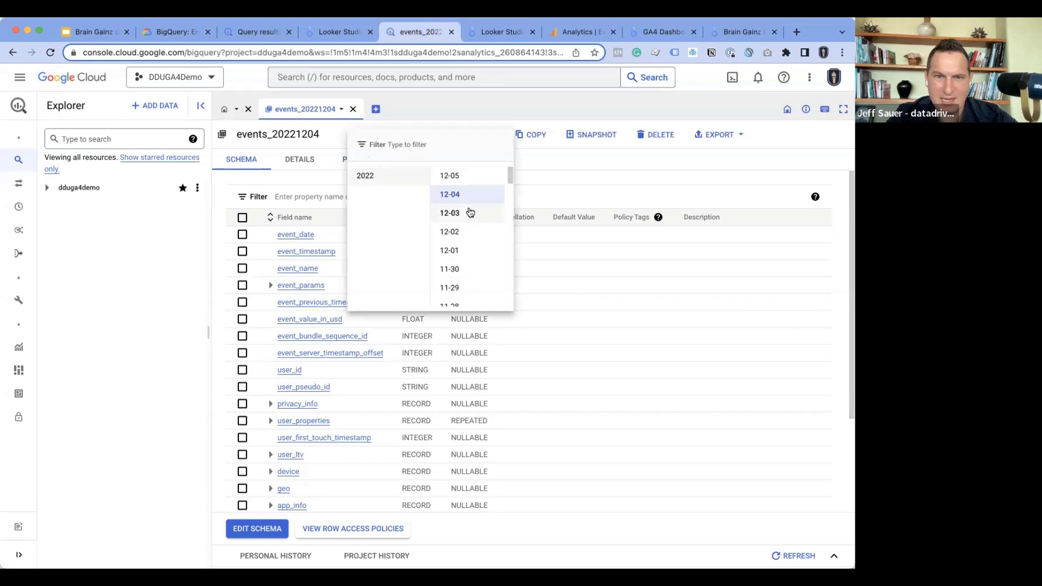
click(730, 36)
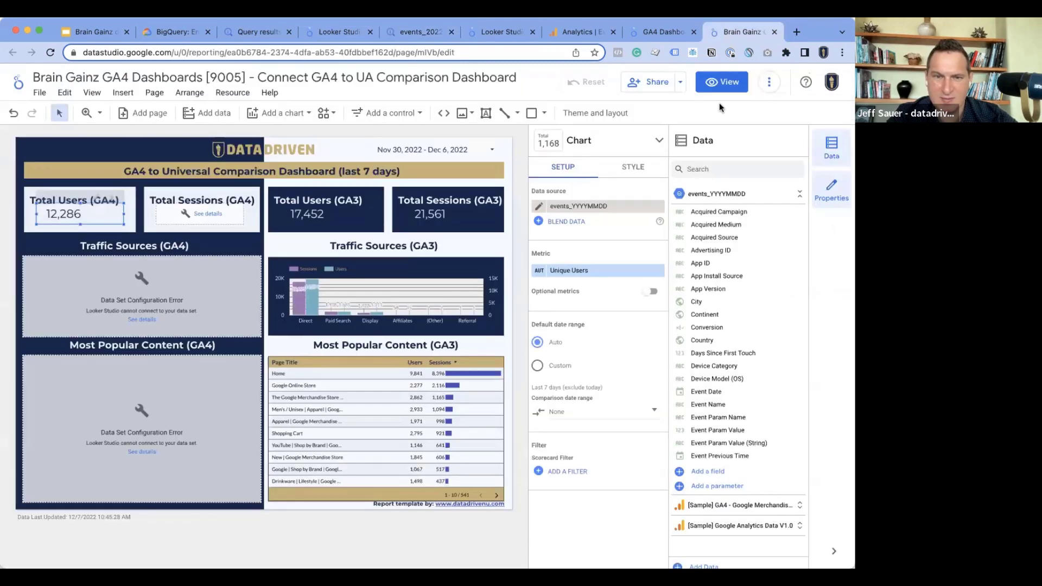
Set the dashboard's date range to the last 30 days
click(444, 144)
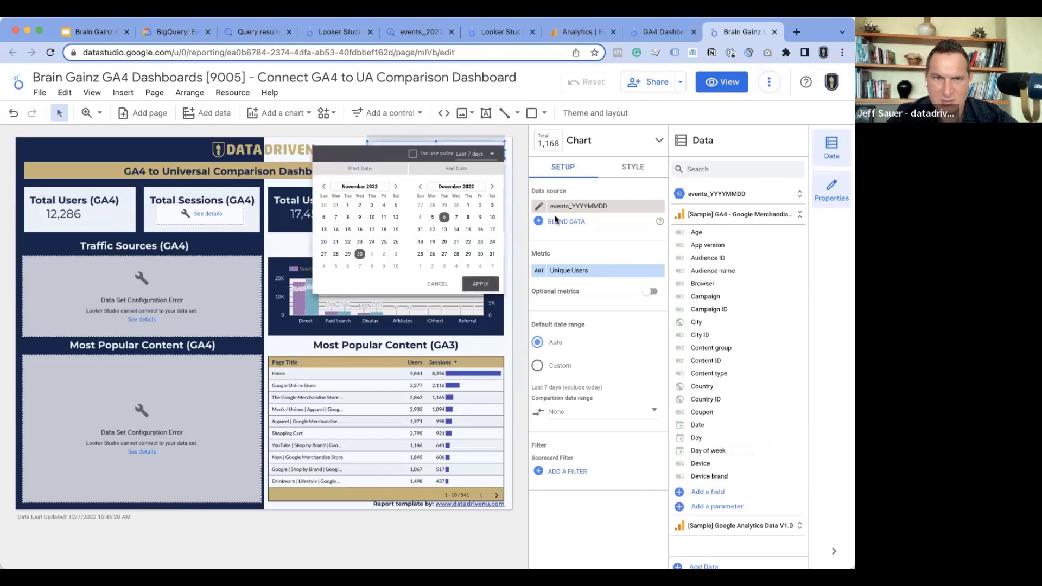
click(476, 153)
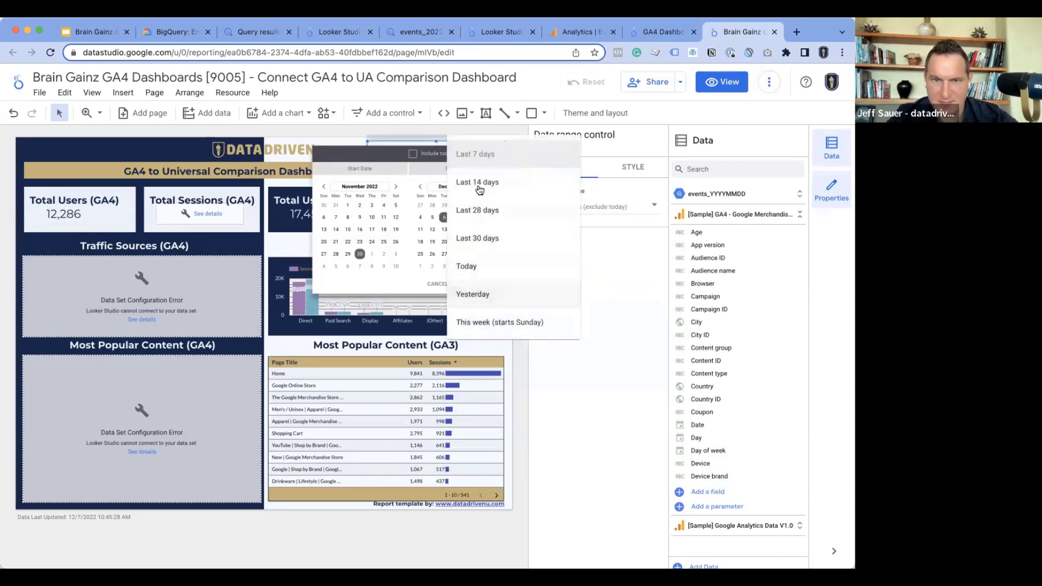
click(474, 235)
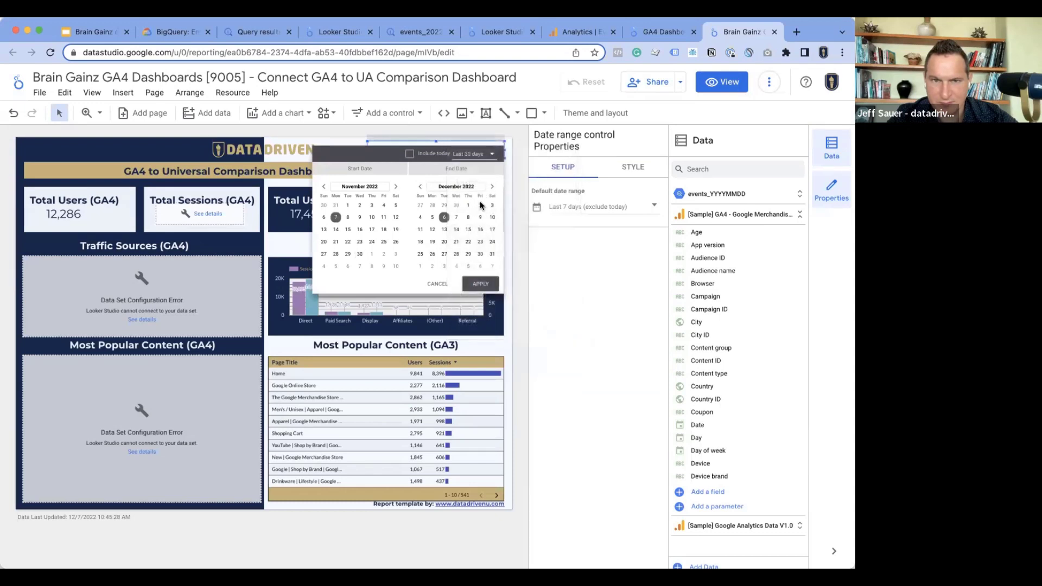
click(472, 287)
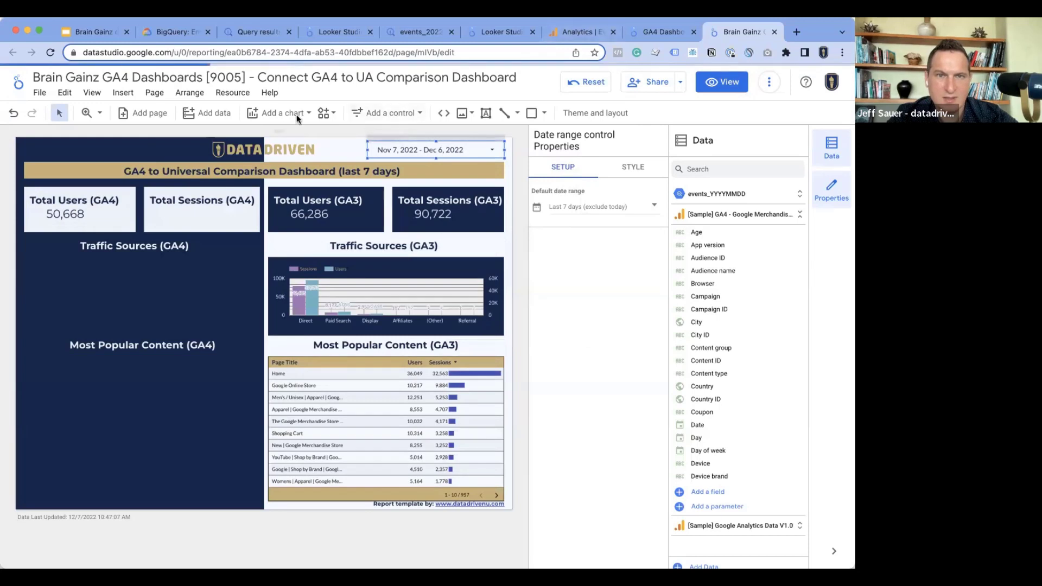
Set the dashboard's date range to the last 28 days and compare its users with the Google Analytics Events report
click(477, 151)
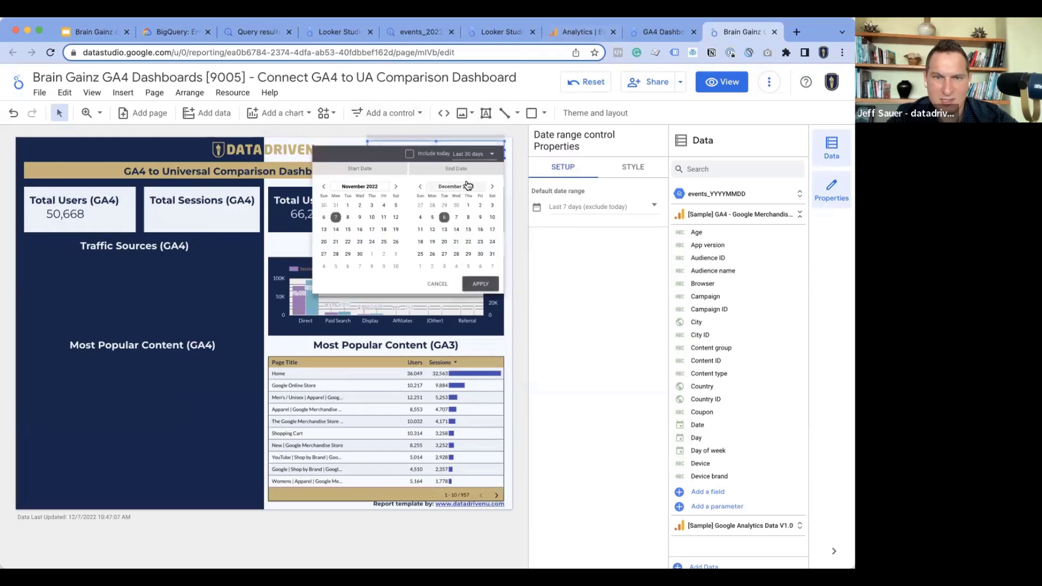
click(473, 155)
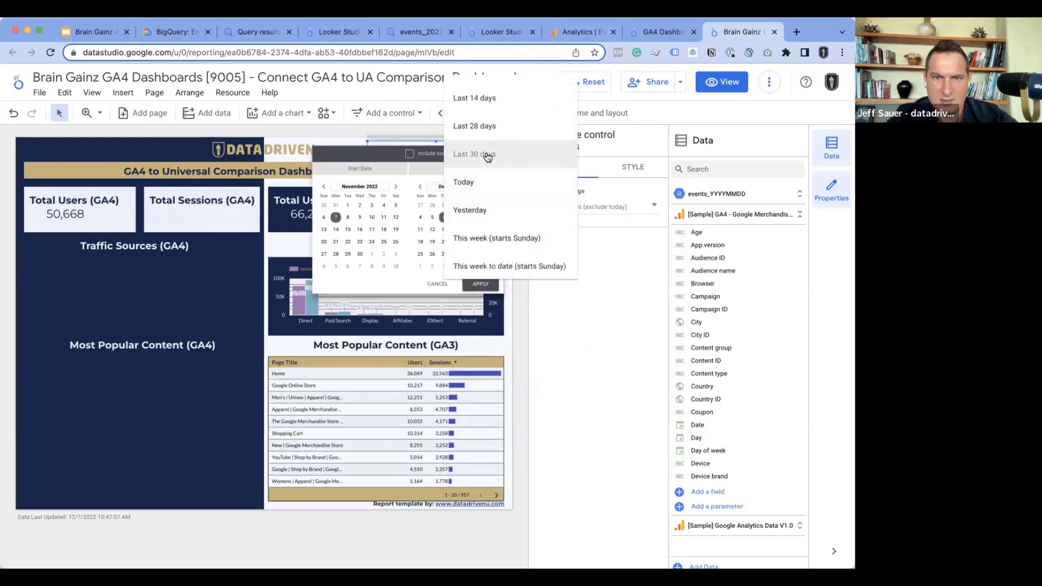
click(488, 125)
click(480, 284)
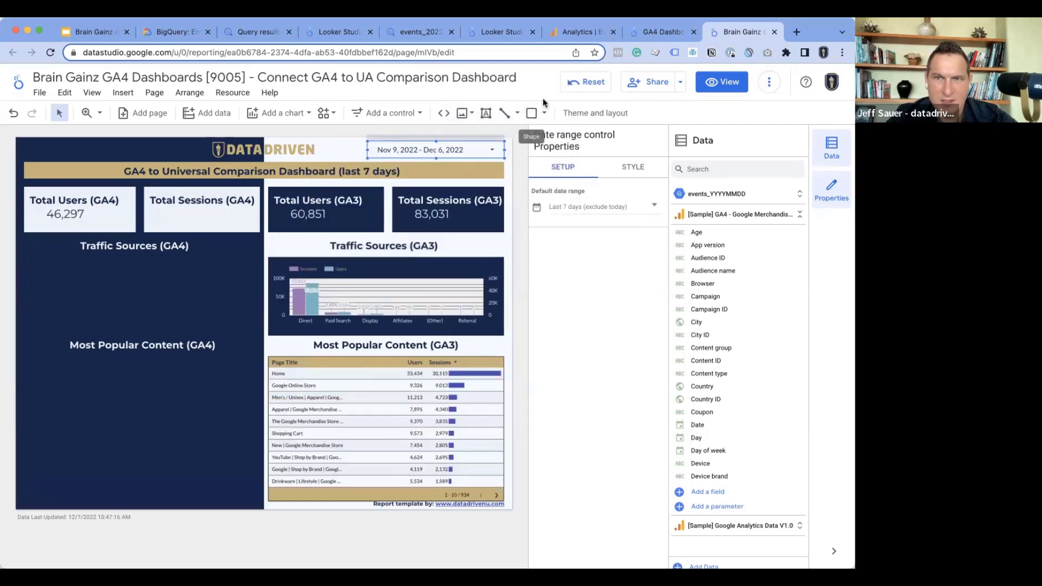
click(581, 31)
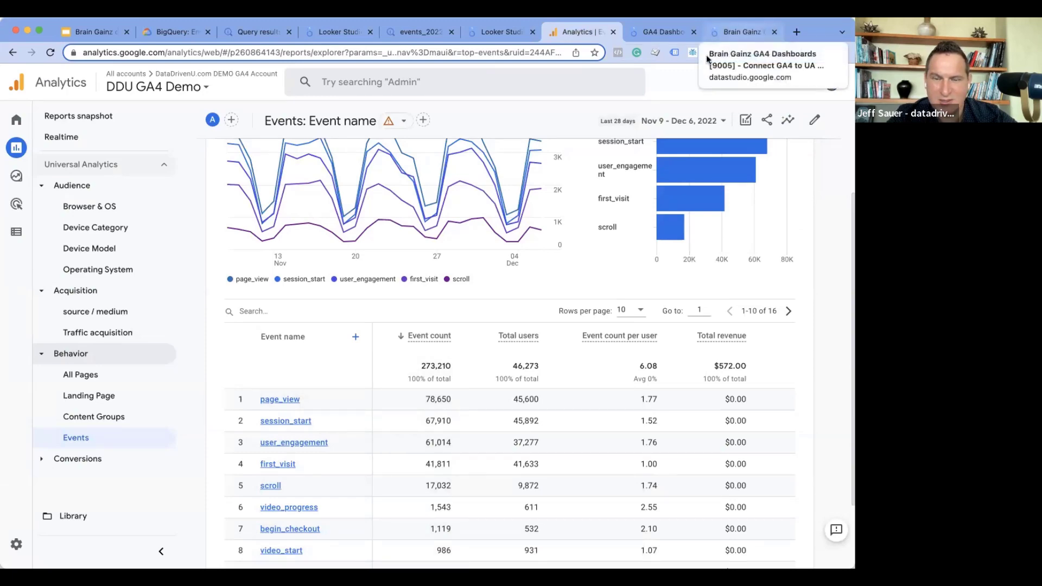
click(745, 32)
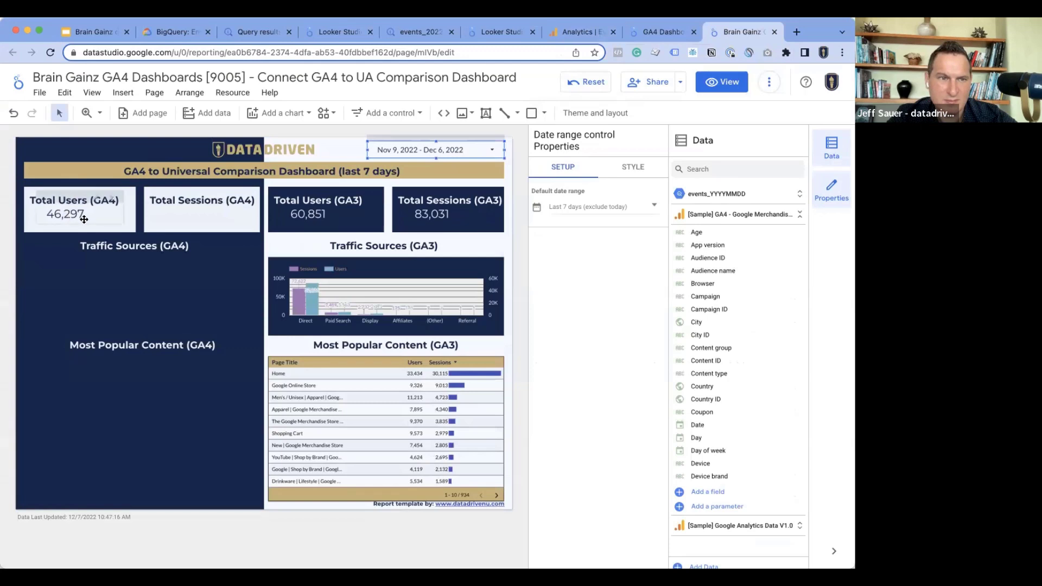
Switch the Total Sessions (GA4) scorecard to the events_YYYYMMDD data source and set its metric to Event Count
click(168, 219)
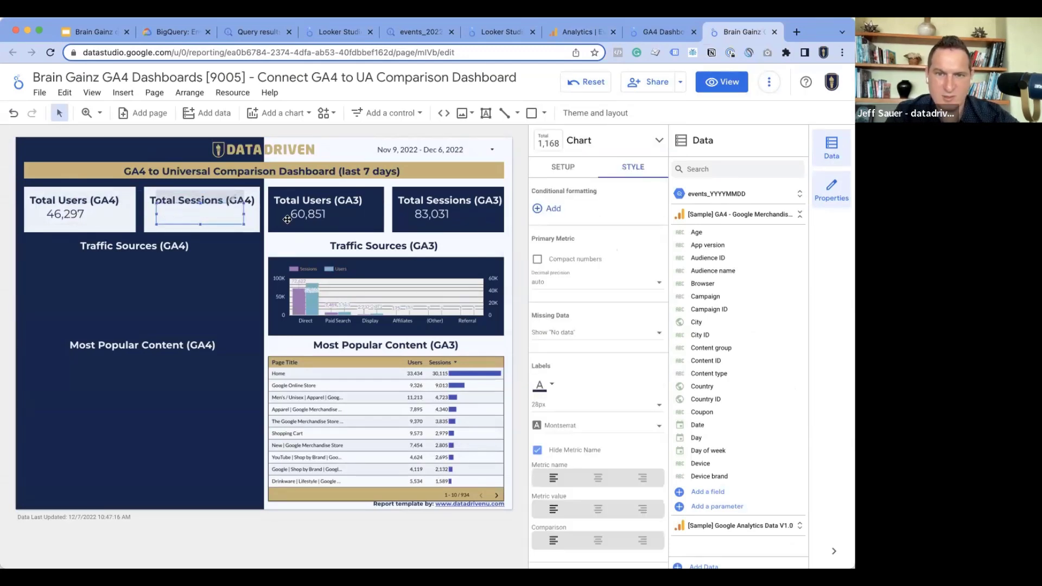
click(569, 172)
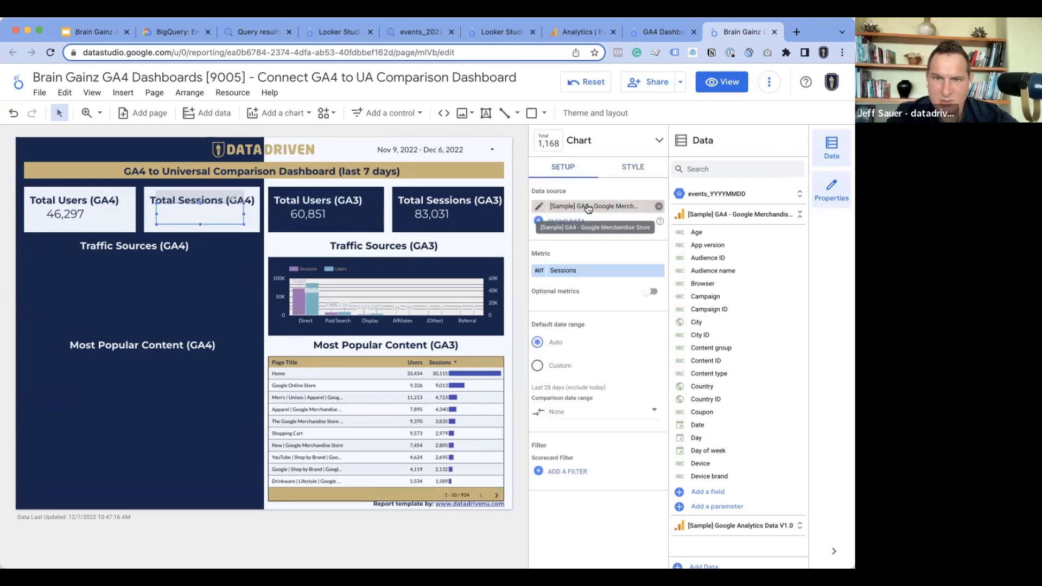
click(596, 206)
click(584, 250)
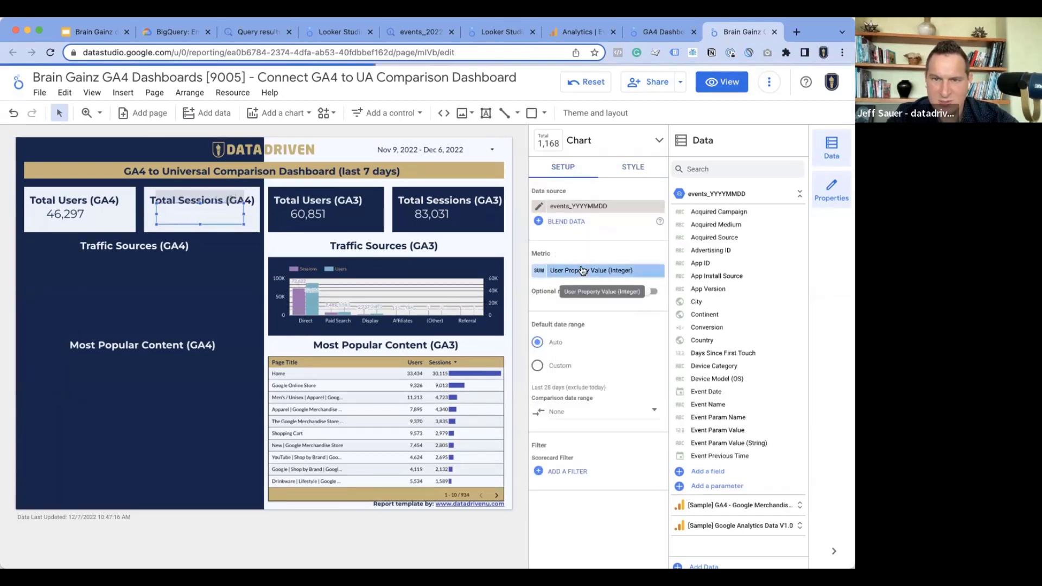
click(581, 270)
text(event)
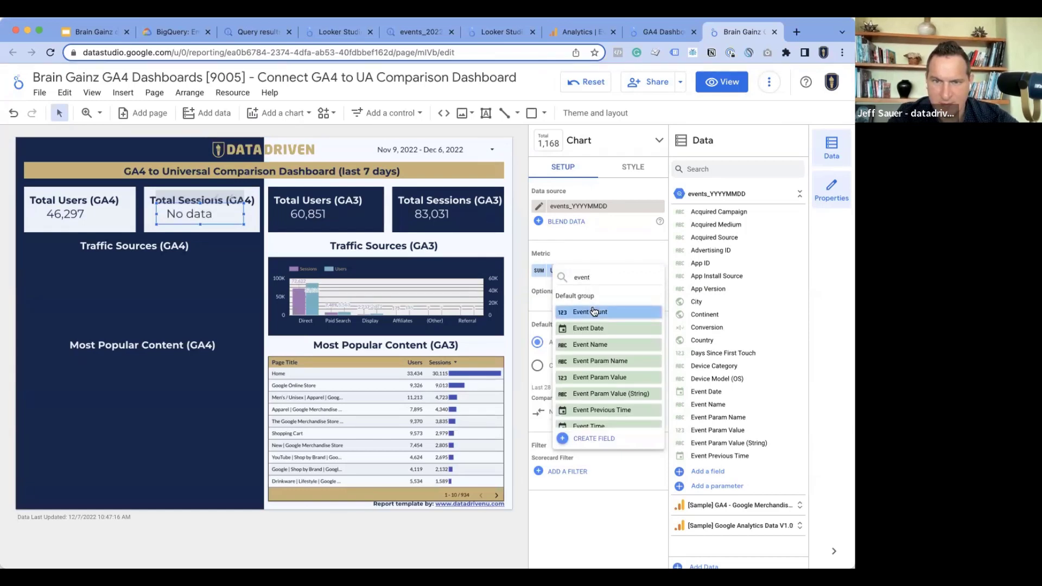
click(594, 311)
Start a new filter for the Total Sessions (GA4) scorecard and name it "Event Name = Sessions"
scroll(581, 329, down, 3)
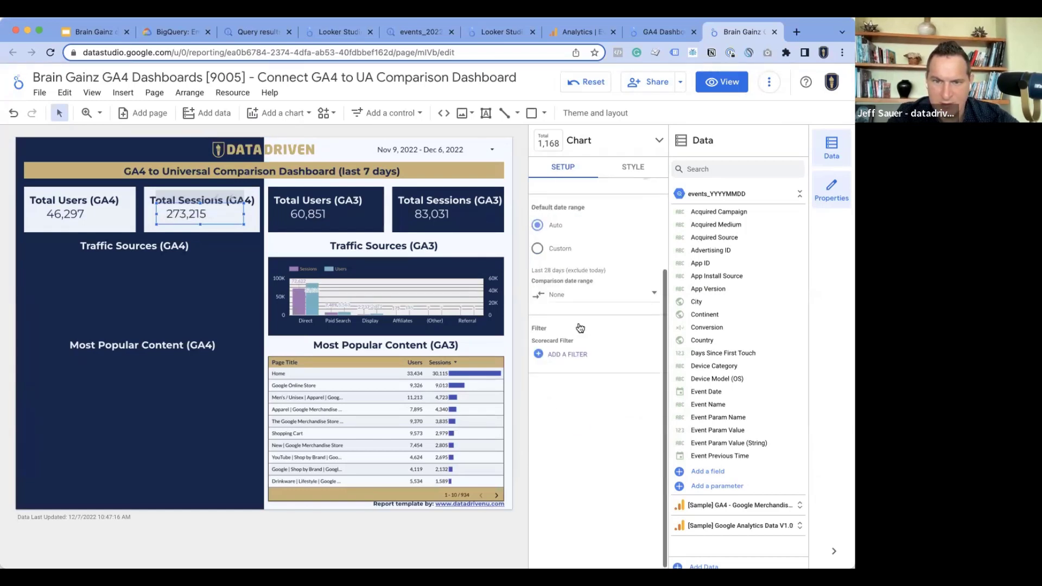
click(562, 354)
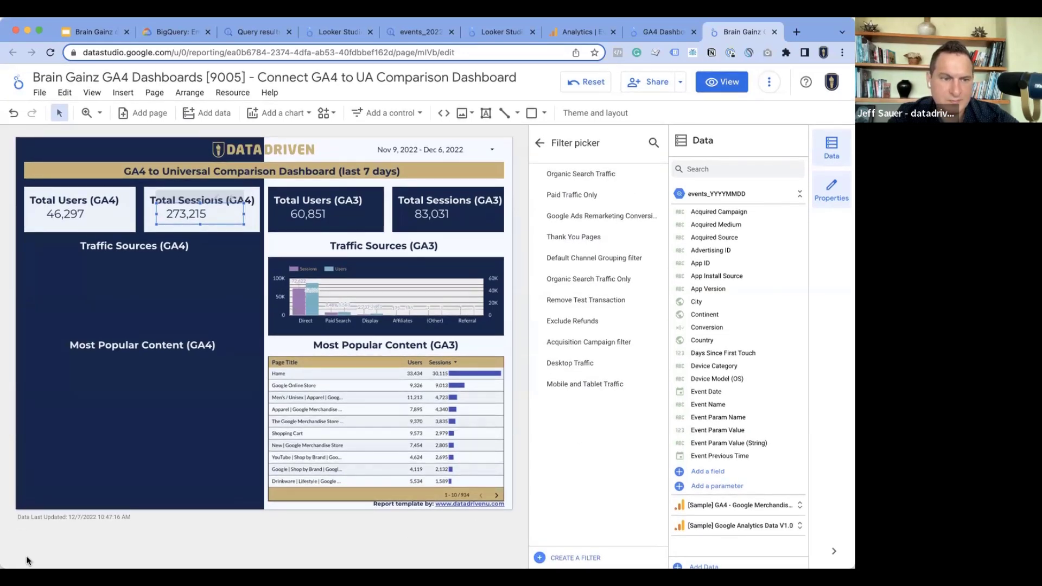
click(581, 557)
click(71, 341)
text(Event Name = Sessions)
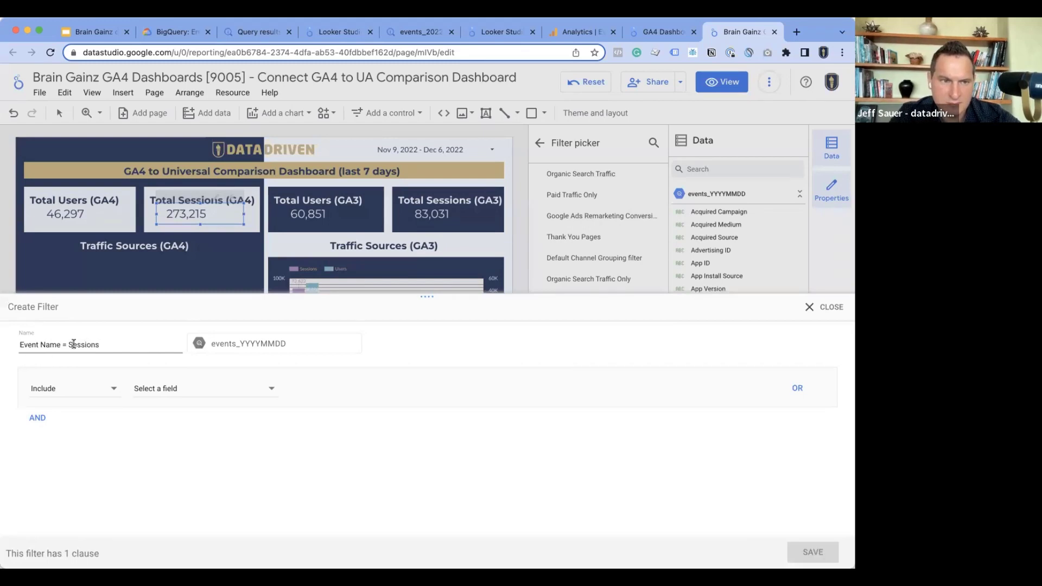
Set the filter clause to include records based on the Event Name field
click(145, 392)
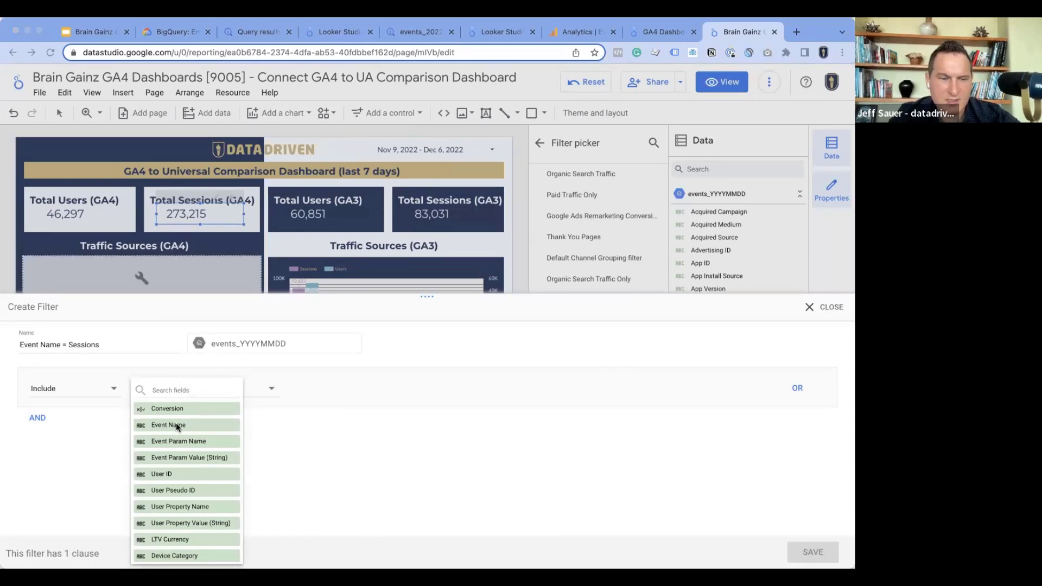
scroll(177, 427, down, 5)
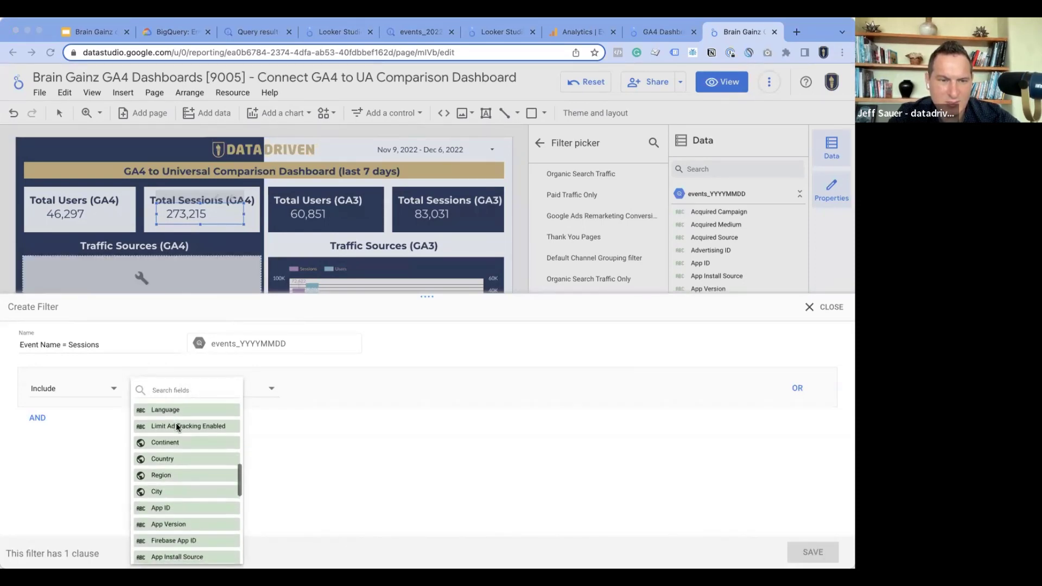
scroll(176, 422, up, 5)
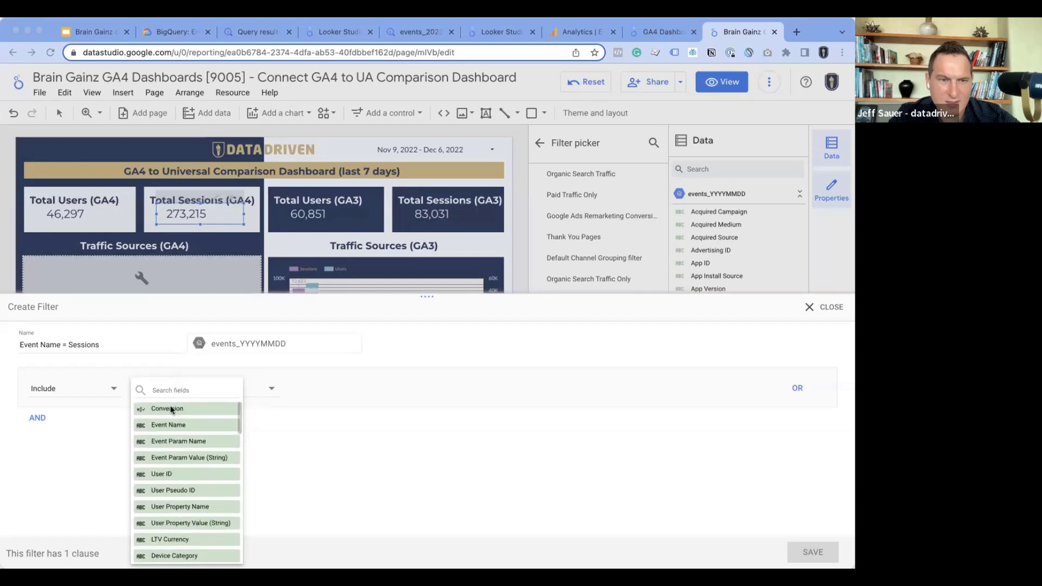
scroll(167, 432, down, 2)
scroll(167, 437, down, 10)
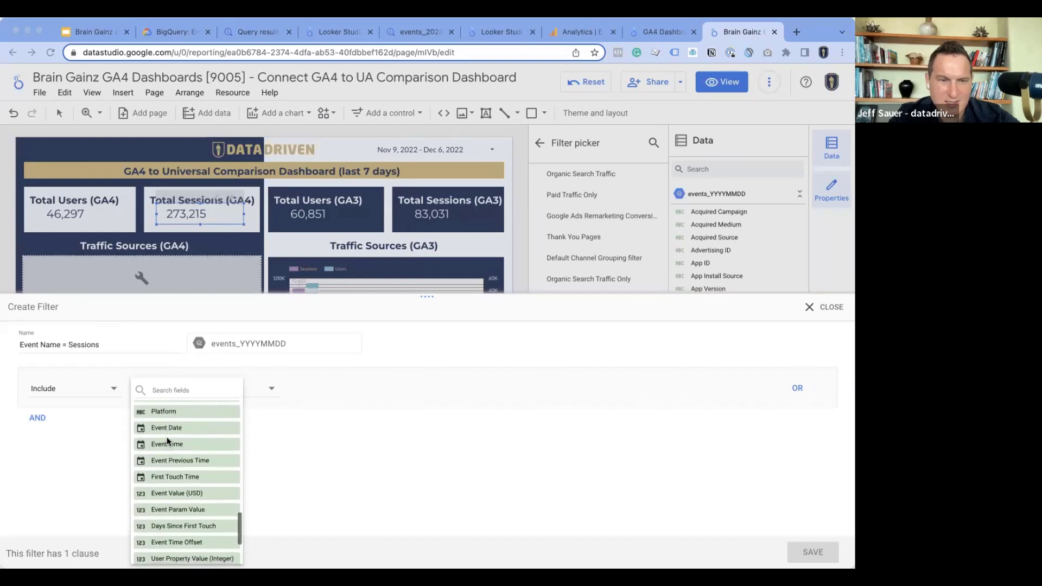
scroll(168, 438, up, 15)
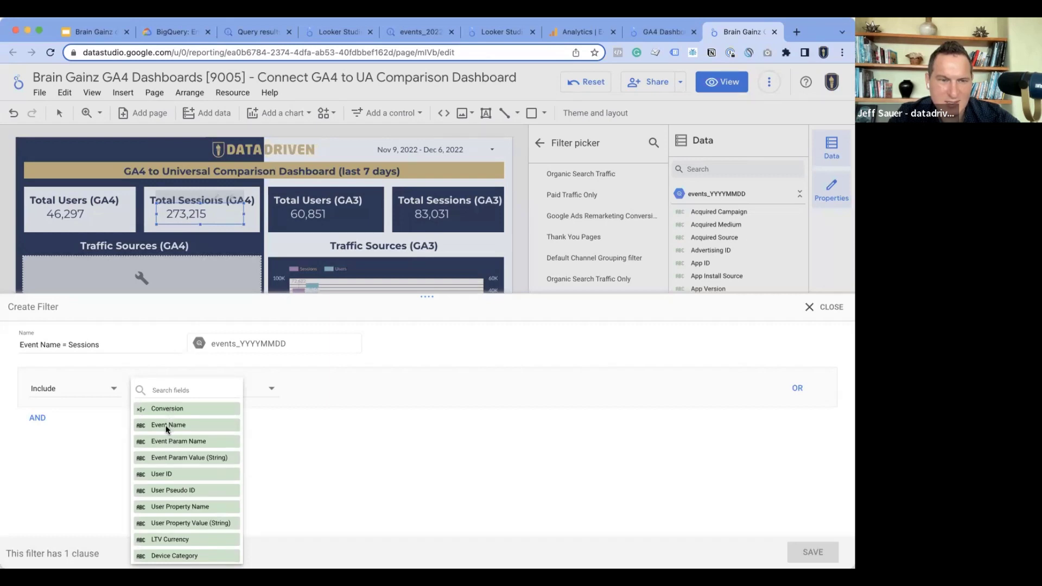
click(167, 426)
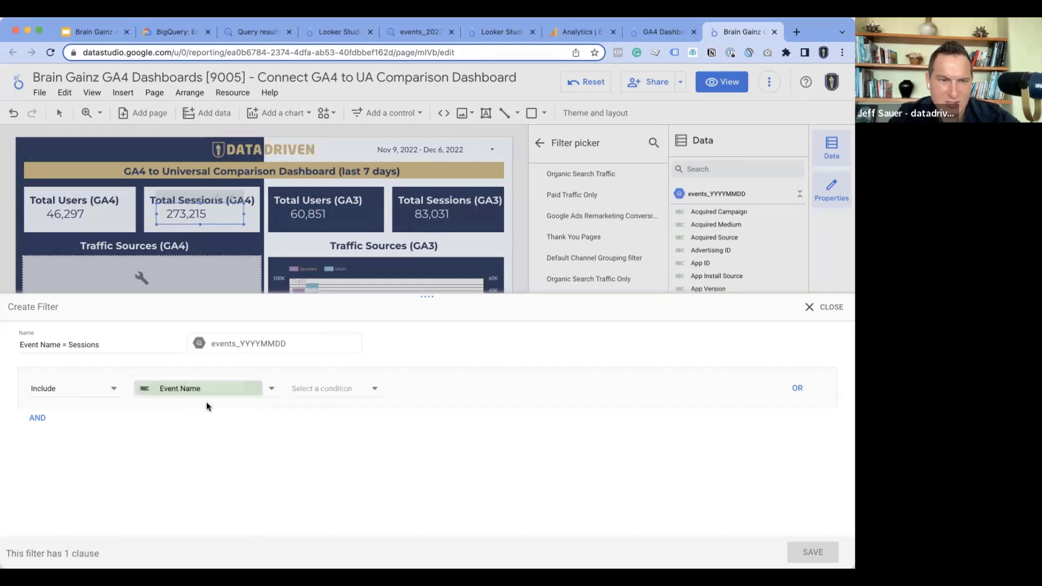
Make the clause match Event Name equal to session_start and save the filter onto the Total Sessions (GA4) scorecard
click(312, 389)
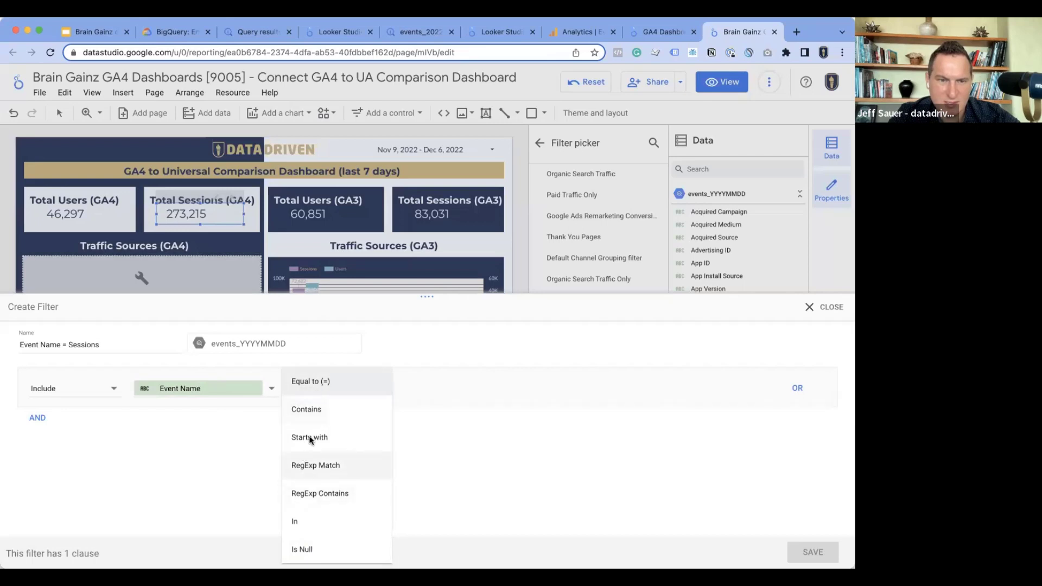
click(315, 382)
click(430, 387)
text(se)
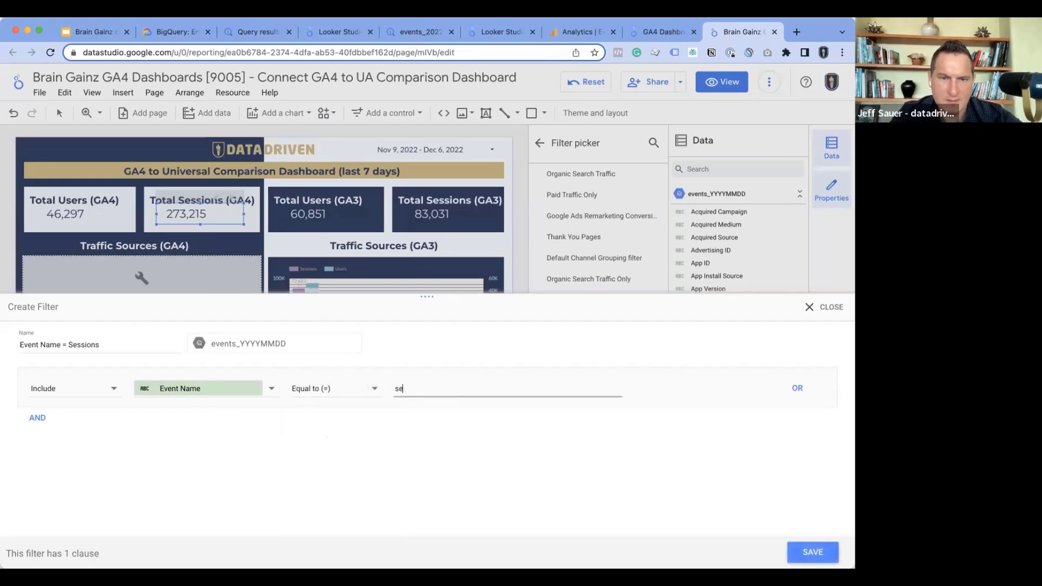
text(ssion_start)
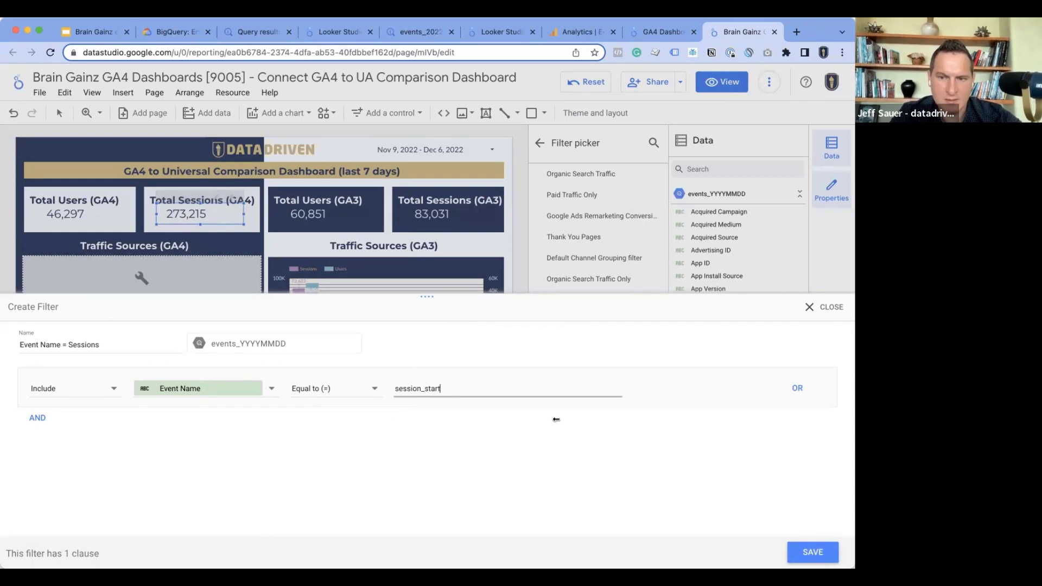
click(813, 552)
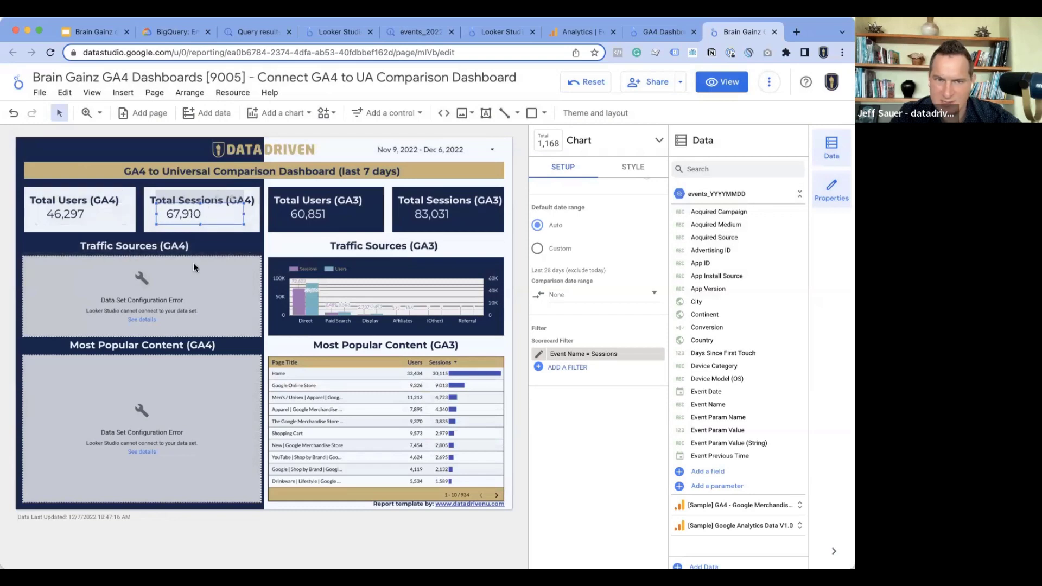
Switch the Traffic Sources (GA4) chart to the events_YYYYMMDD data source
click(96, 330)
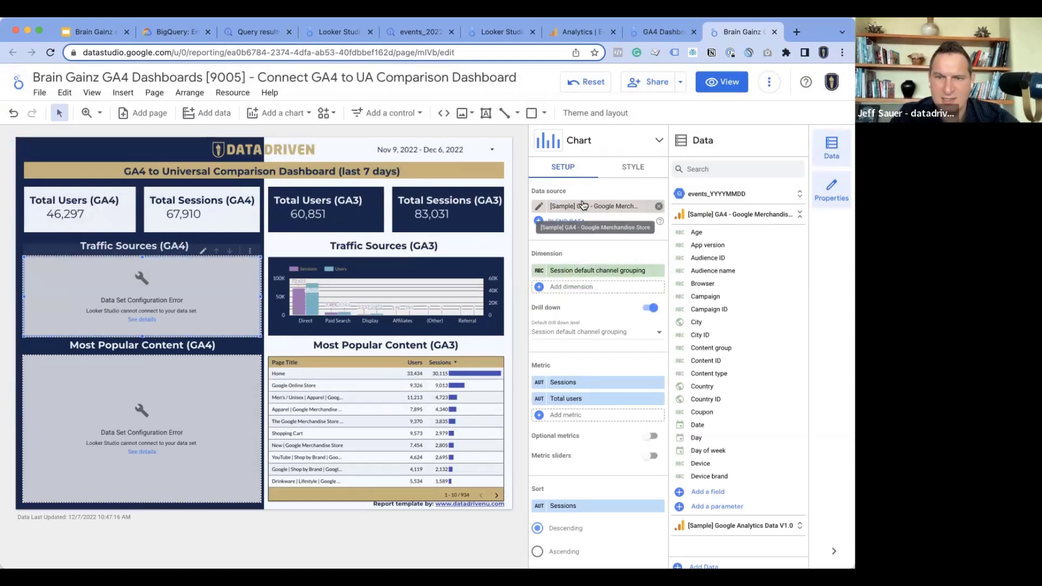
scroll(587, 269, down, 2)
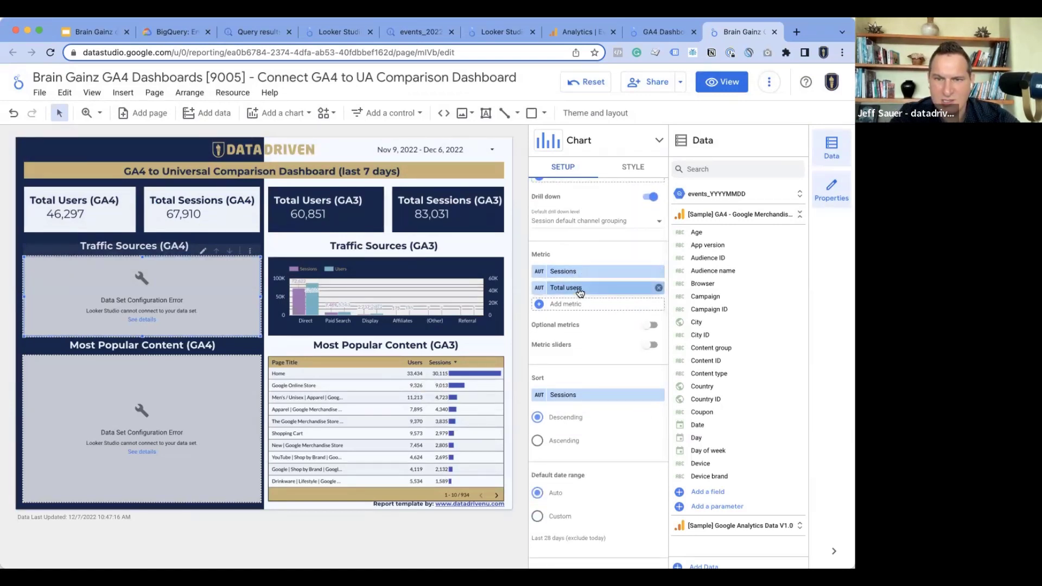
scroll(580, 293, up, 2)
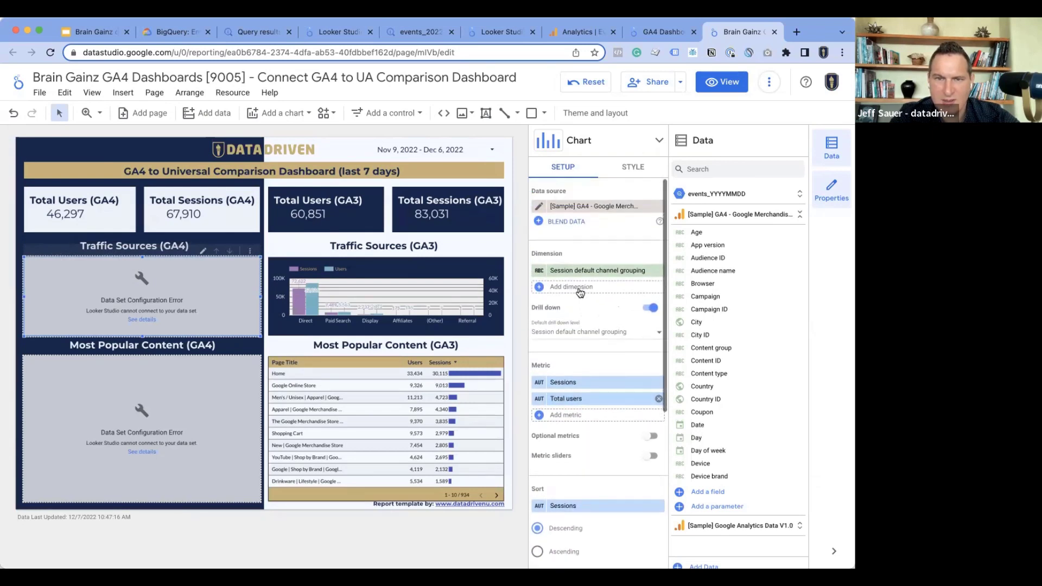
click(581, 205)
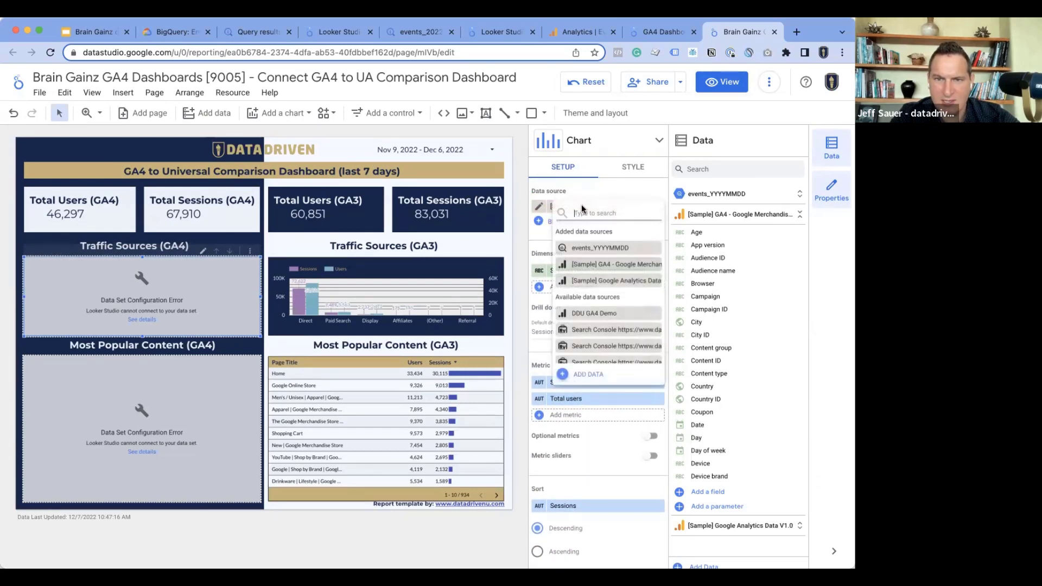
click(582, 248)
Search the Traffic Sources (GA4) chart's dimensions for "cha" and look through the whole list for a channel grouping field
click(578, 270)
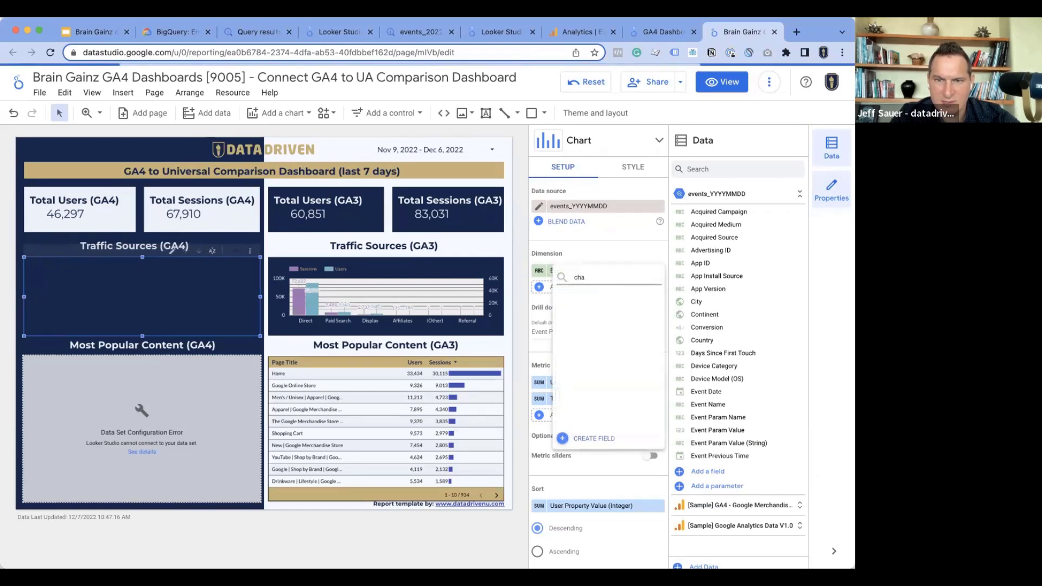
scroll(608, 304, down, 2)
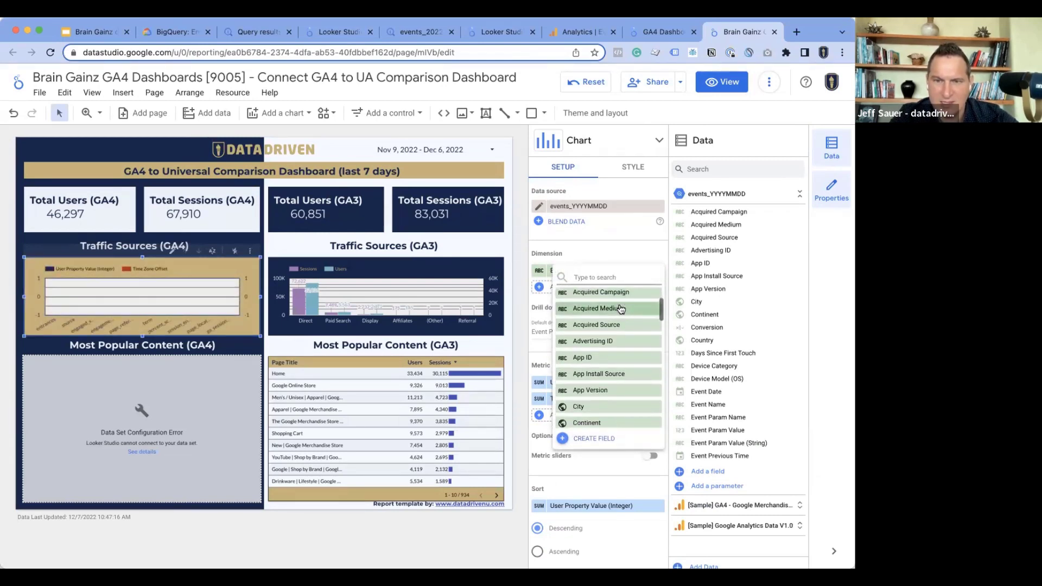
scroll(606, 304, down, 3)
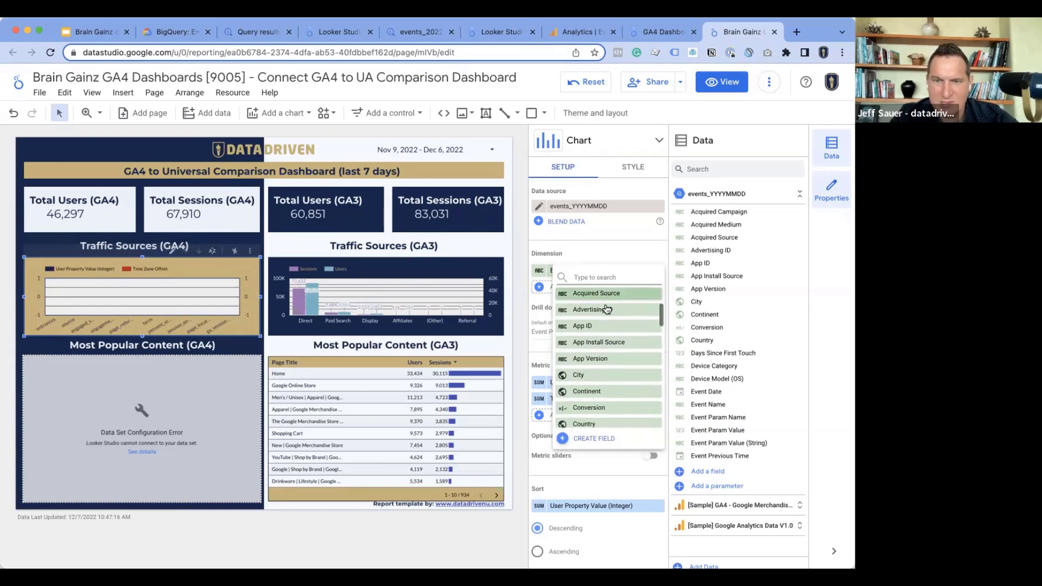
scroll(607, 309, down, 3)
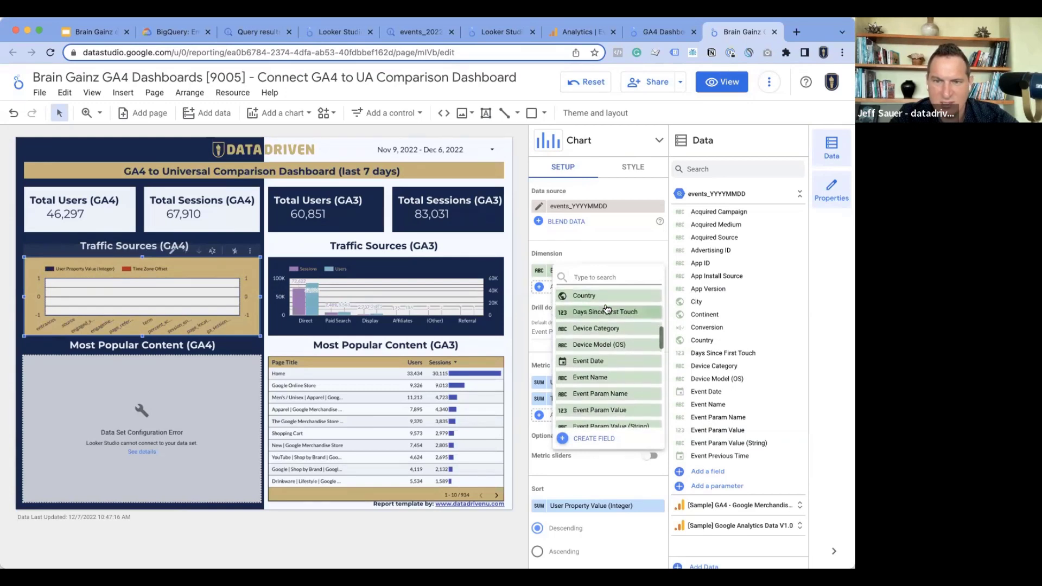
scroll(607, 309, down, 5)
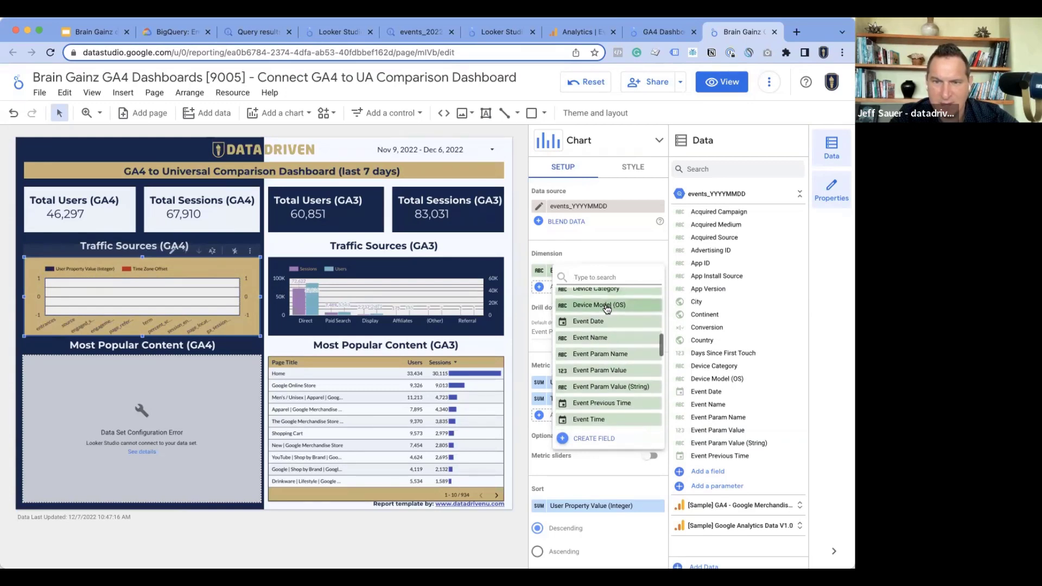
scroll(607, 308, down, 5)
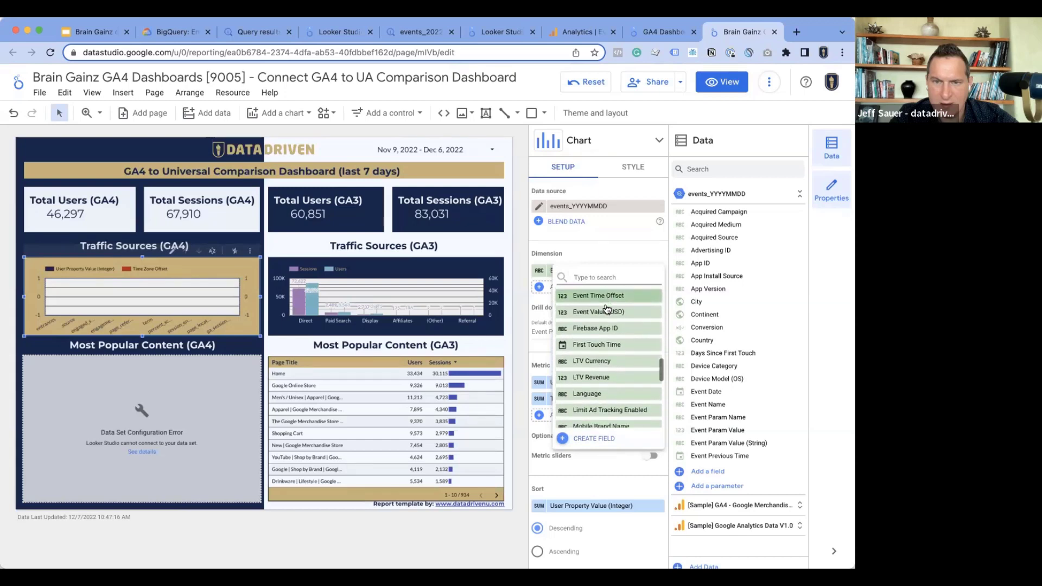
scroll(607, 309, down, 3)
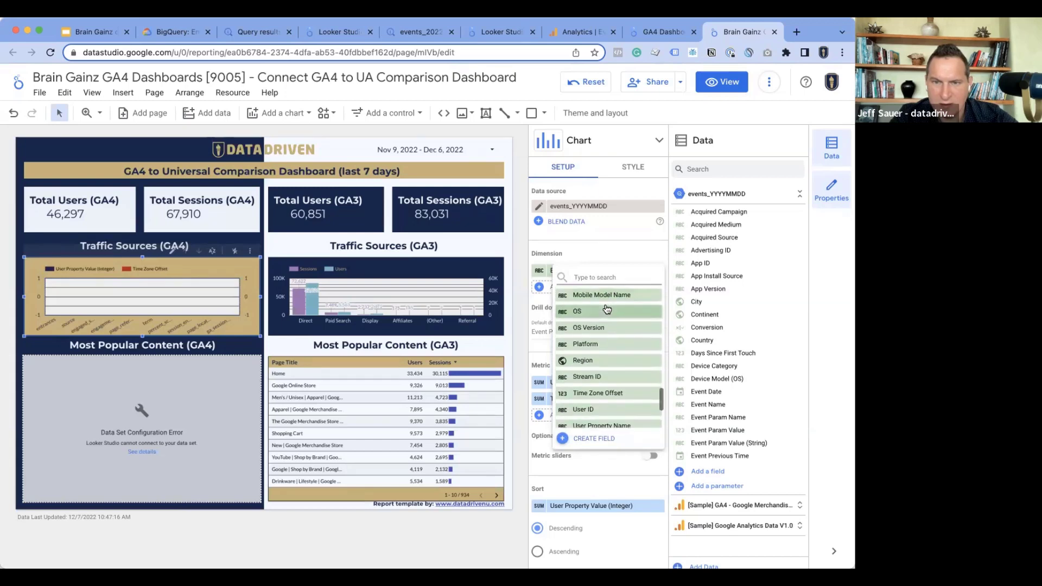
scroll(604, 354, down, 3)
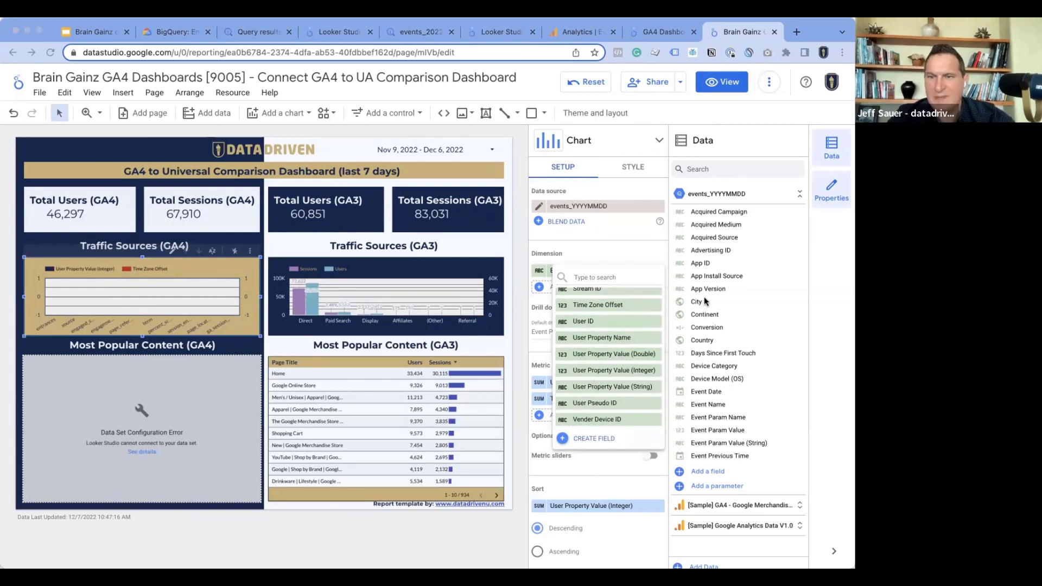
Search the fields of all the report's data sources for "chann" and for "source", and clear the search
click(707, 166)
click(707, 168)
text(chann)
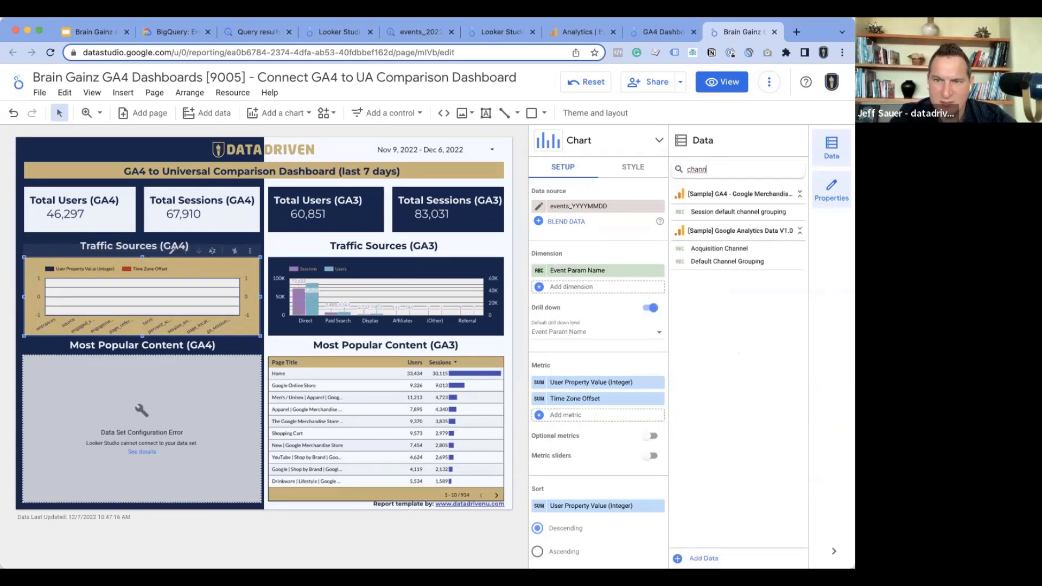
key(BackSpace)
key(BackSpace)
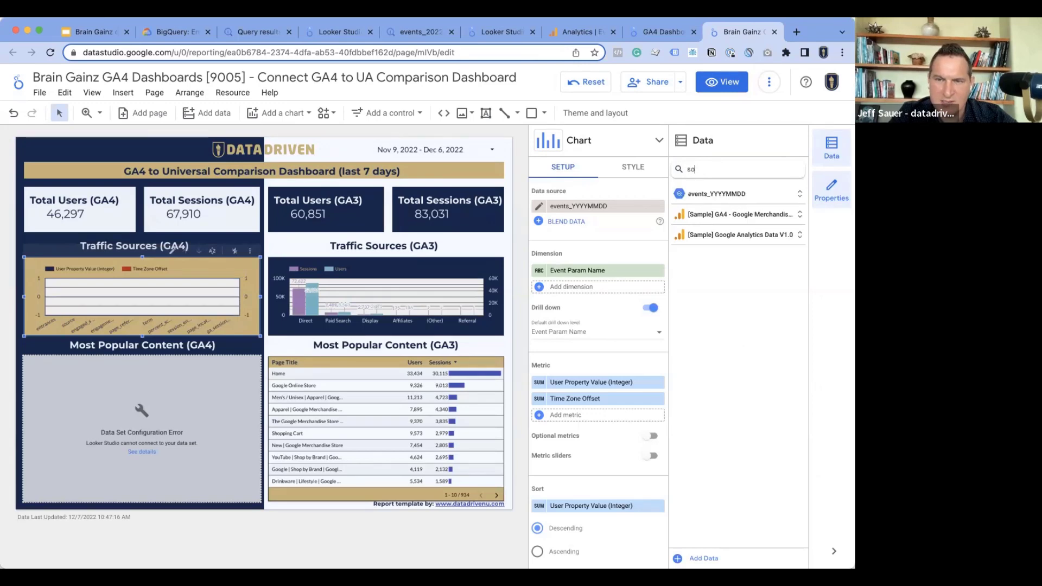
text(source)
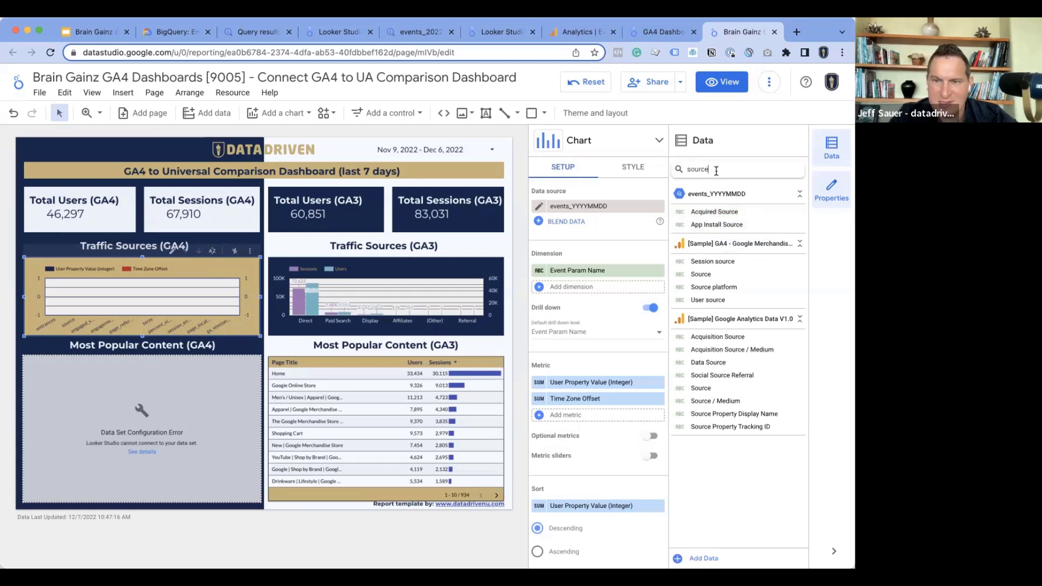
key(BackSpace)
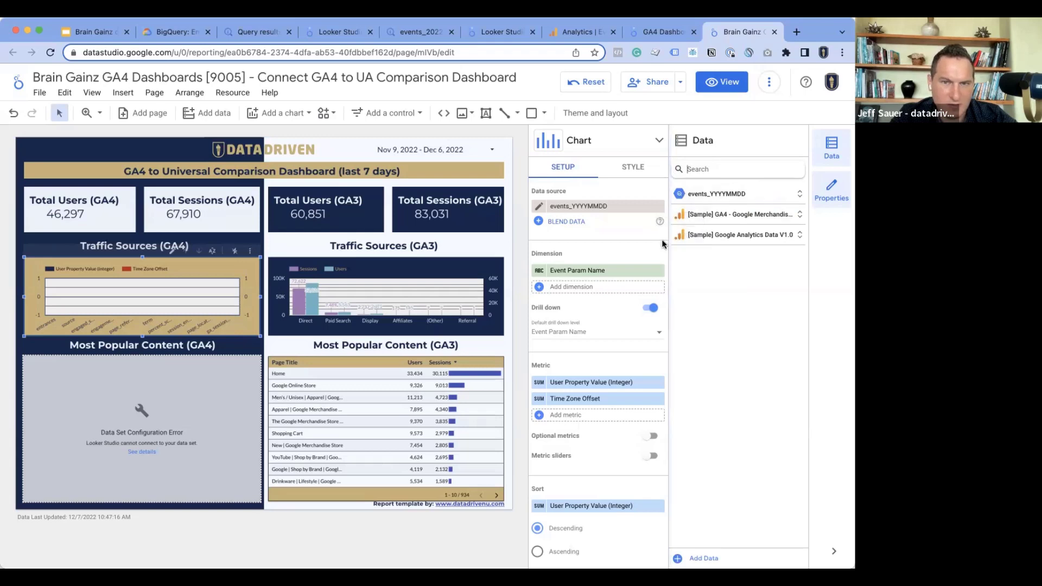
Set the Traffic Sources (GA4) chart's dimension to Acquired Source
click(575, 271)
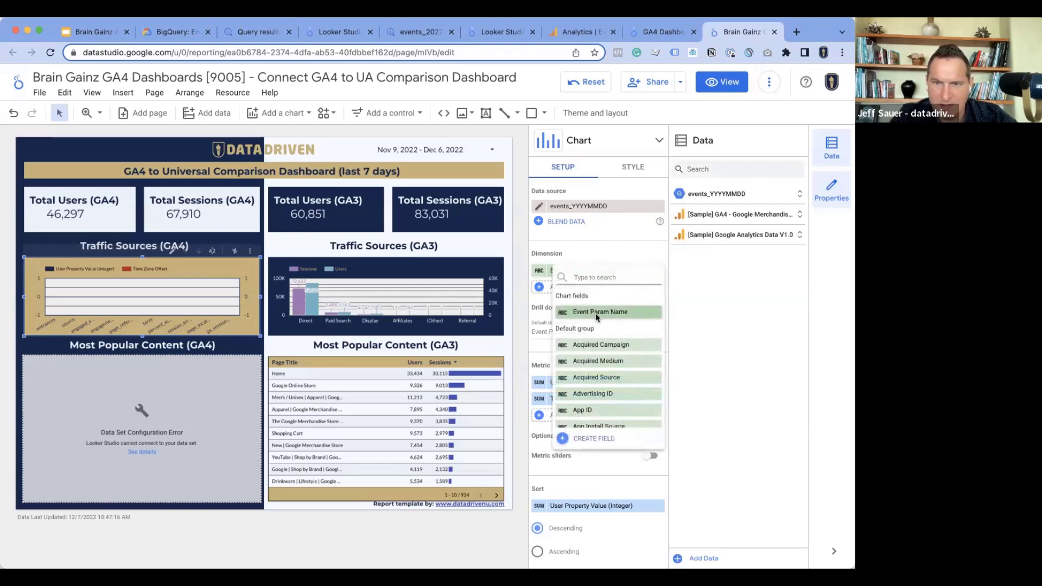
scroll(590, 318, down, 1)
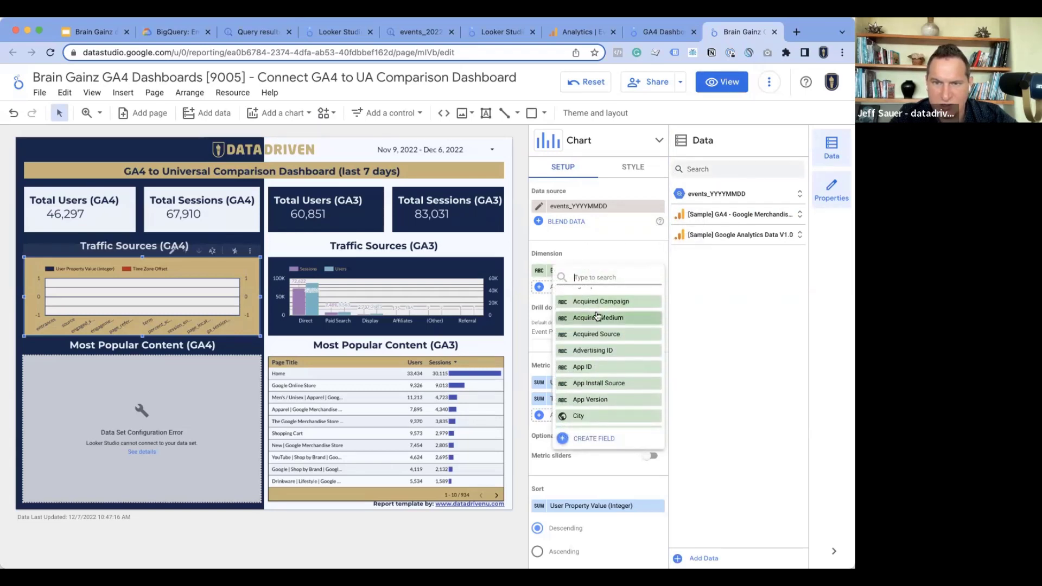
click(596, 335)
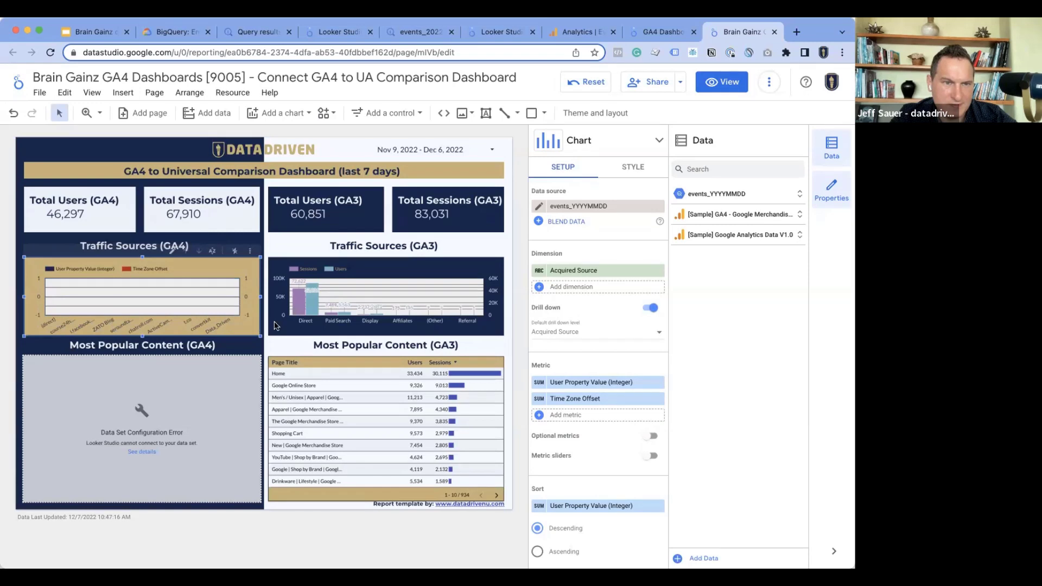
Review the other dimensions that could replace Acquired Source in the Traffic Sources (GA4) chart
click(578, 270)
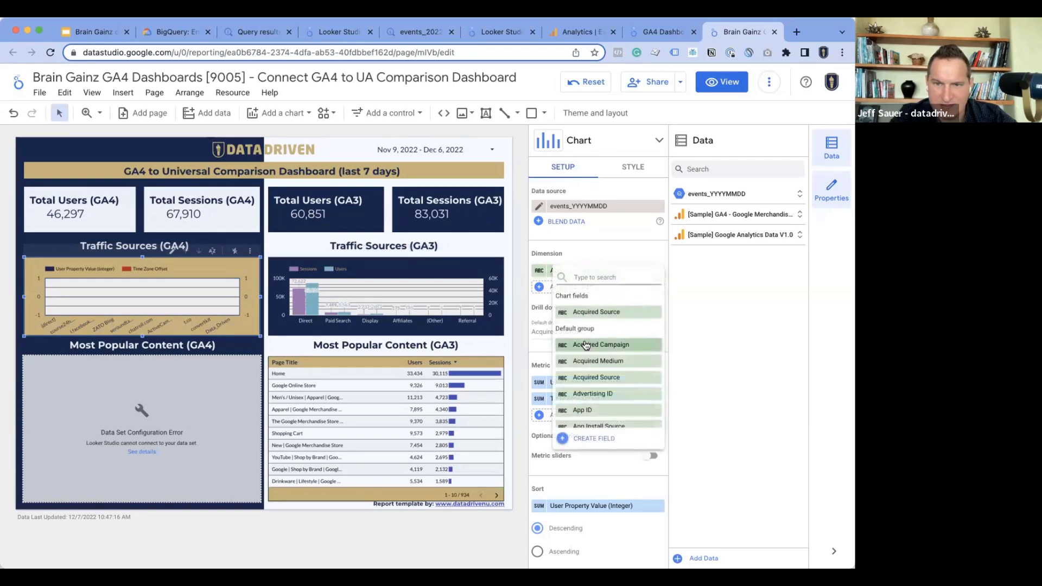
scroll(585, 345, down, 2)
scroll(586, 345, down, 4)
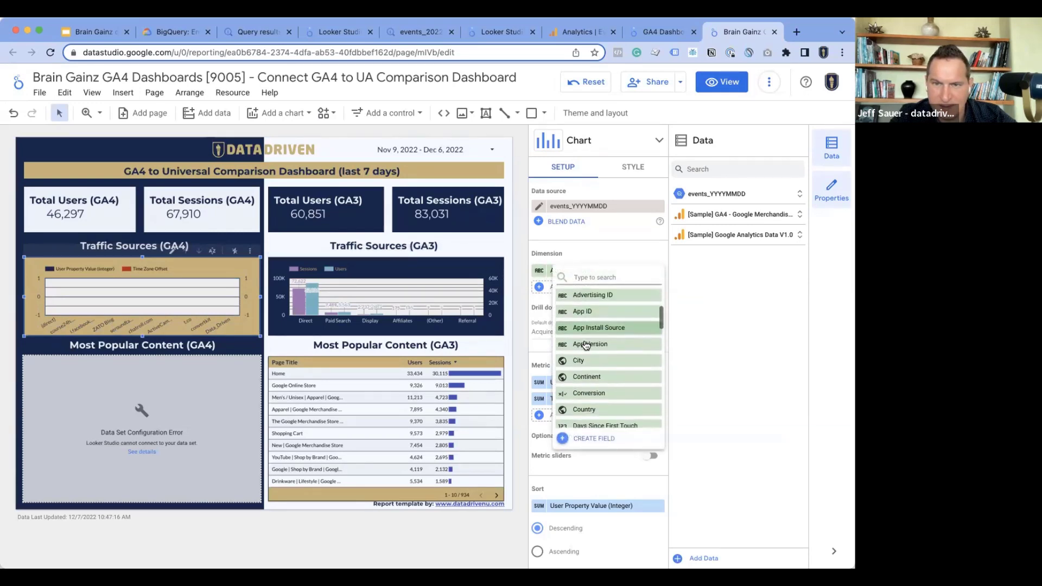
scroll(586, 346, down, 5)
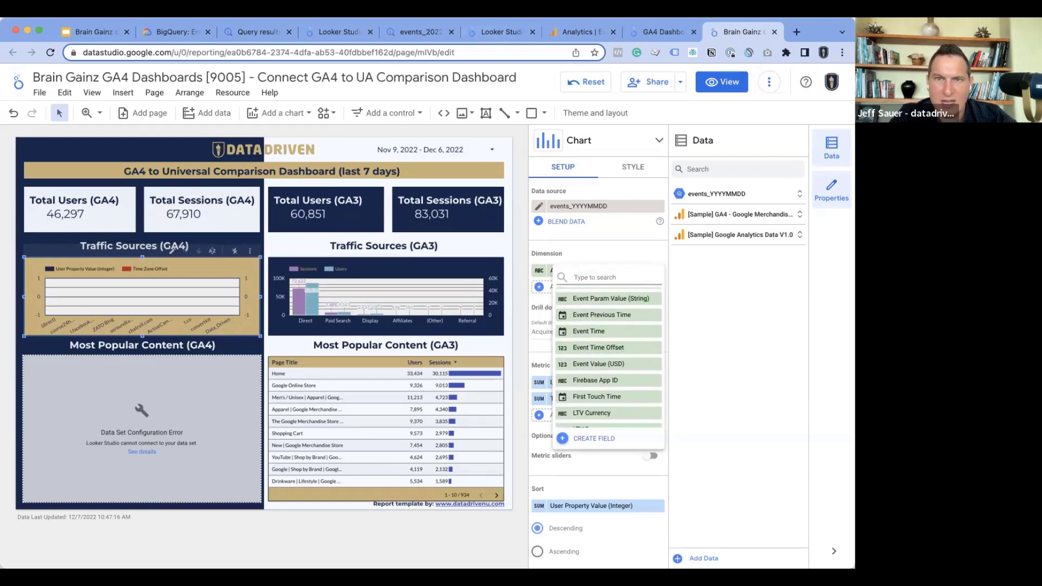
Switch to BigQuery and view the schemas of the events_20221204 and events_20221206 tables
click(427, 32)
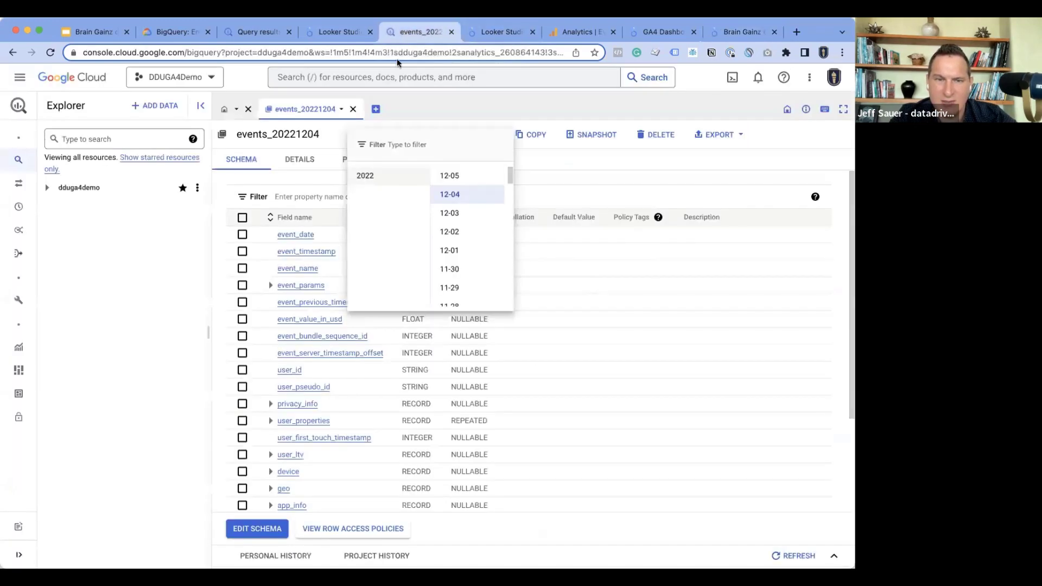
click(500, 90)
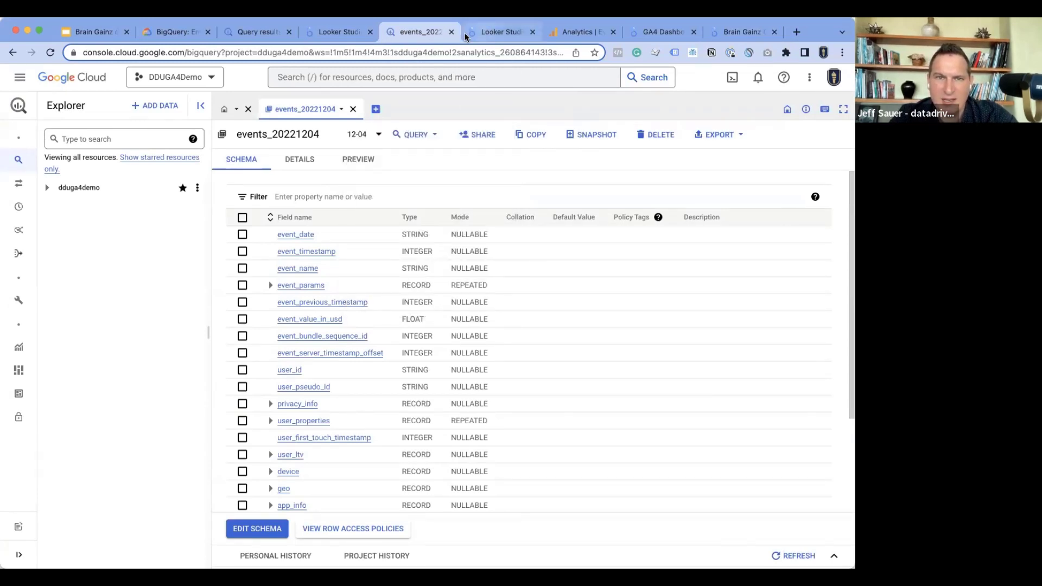
click(255, 31)
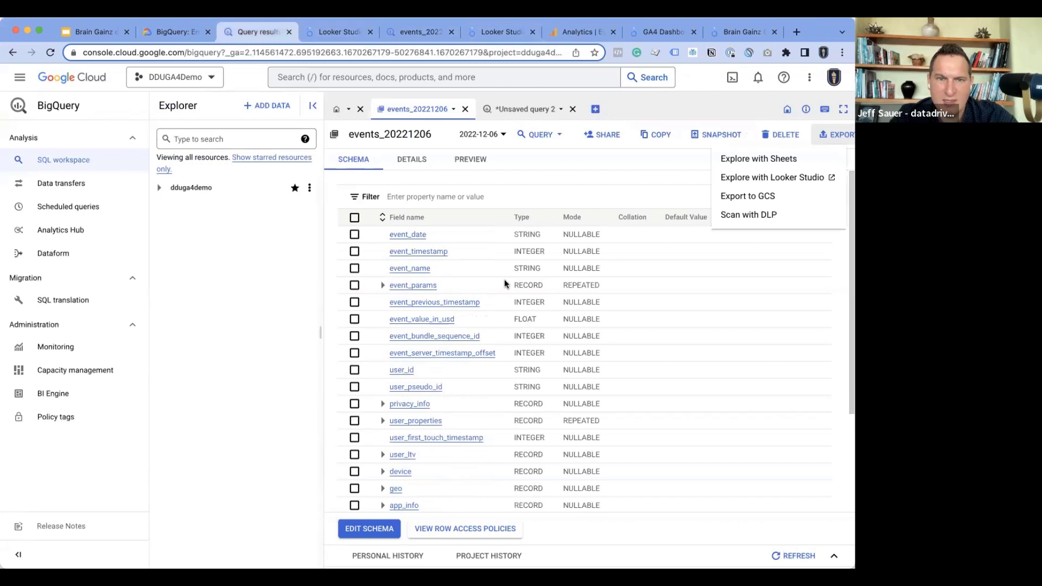
Preview the events_20221206 table's data and examine its event, event parameter and user property columns
click(464, 154)
click(468, 158)
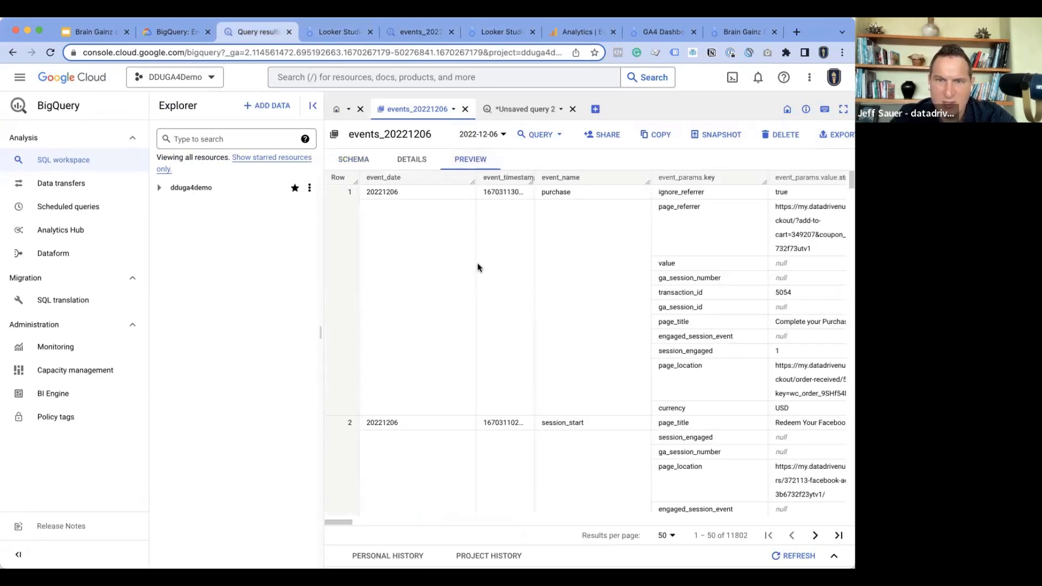
scroll(477, 262, right, 5)
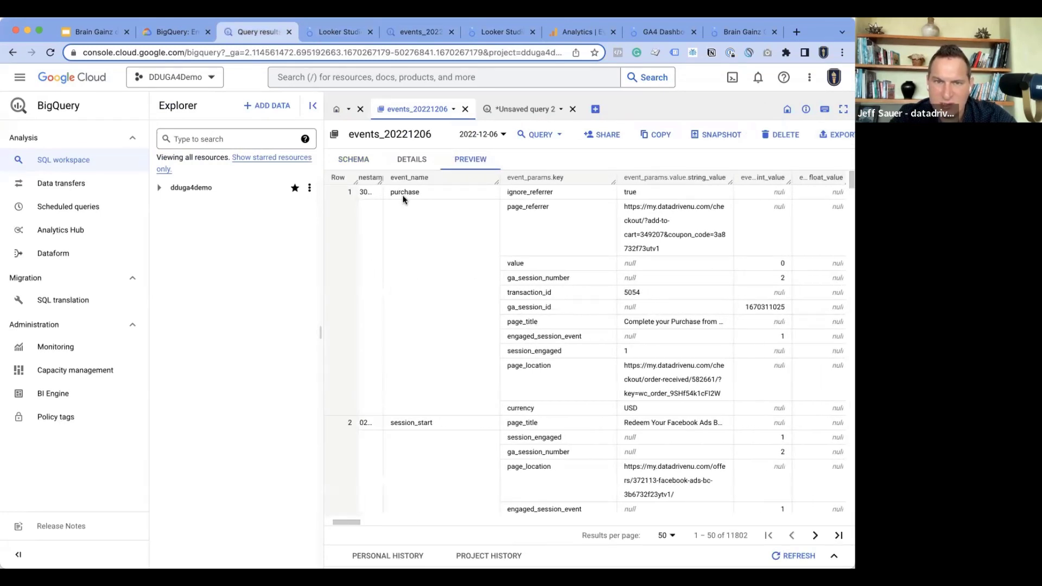
scroll(403, 199, right, 4)
scroll(404, 308, right, 2)
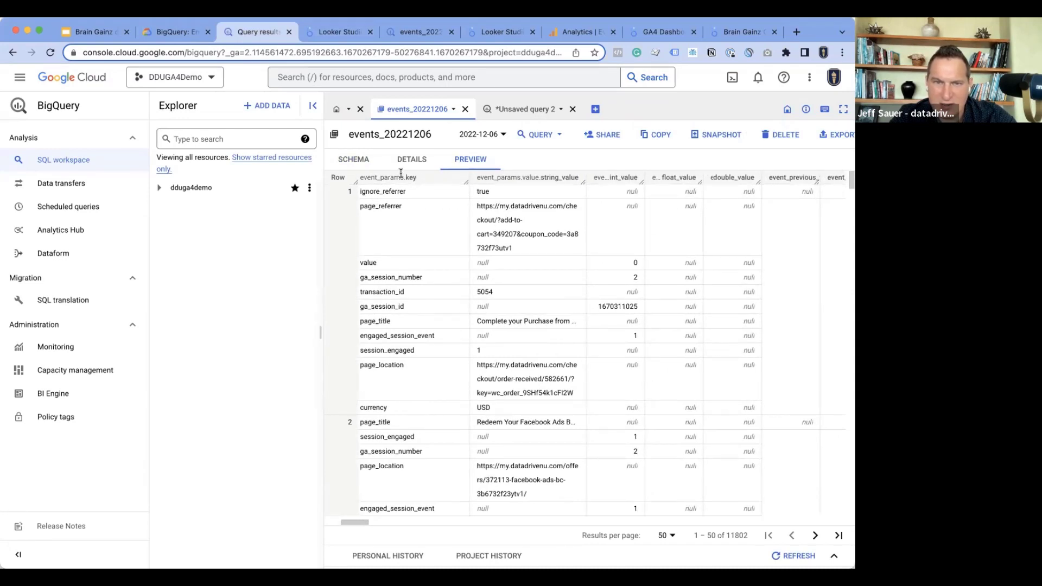
scroll(535, 305, right, 10)
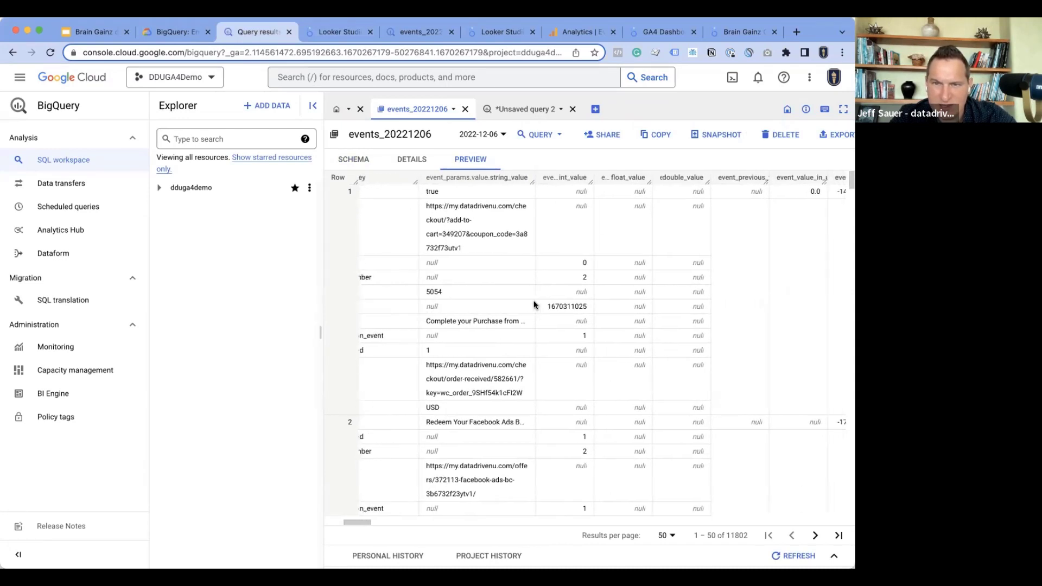
scroll(535, 305, right, 10)
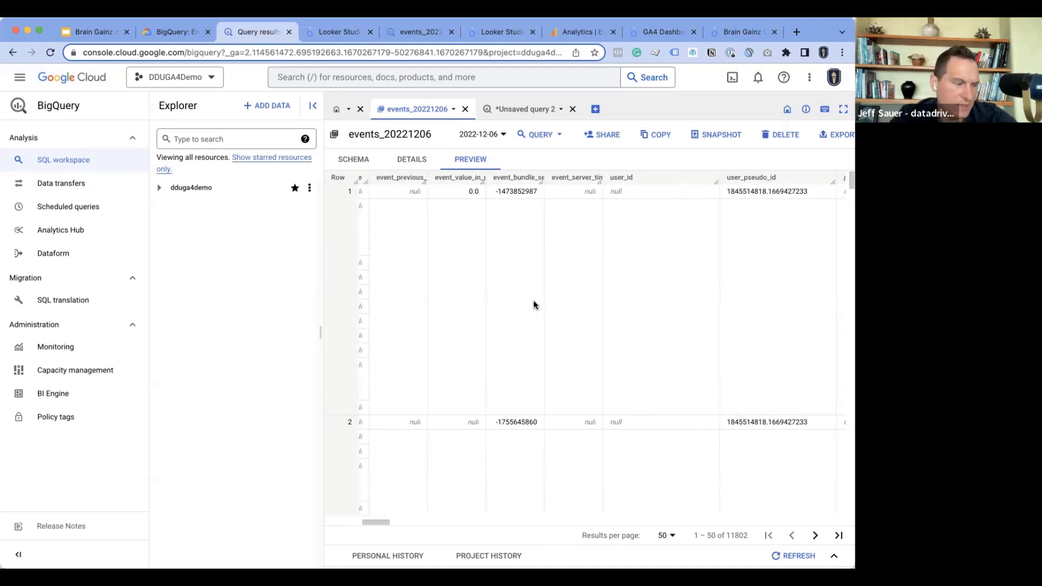
scroll(535, 305, right, 10)
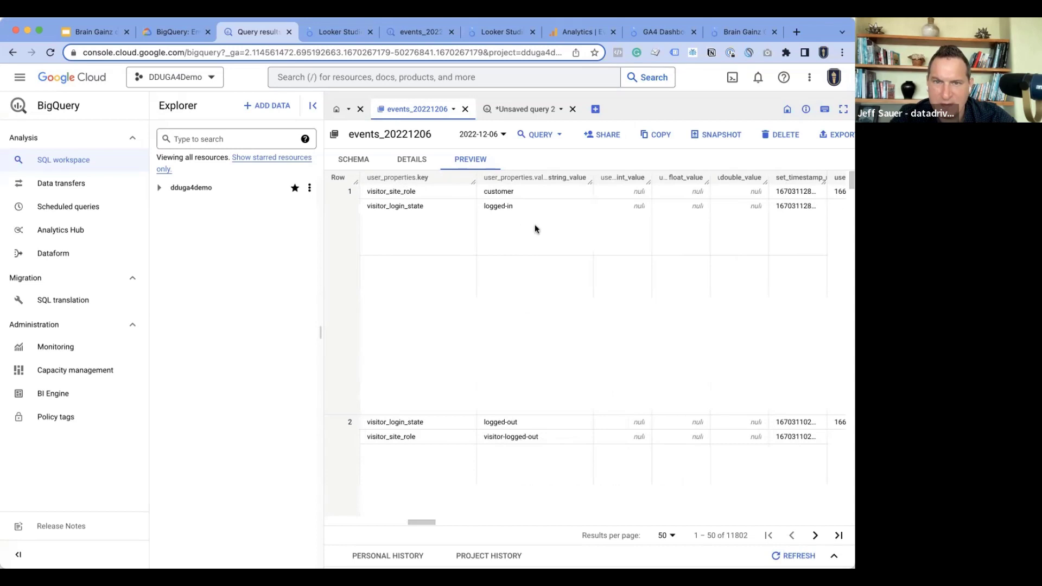
scroll(536, 223, right, 10)
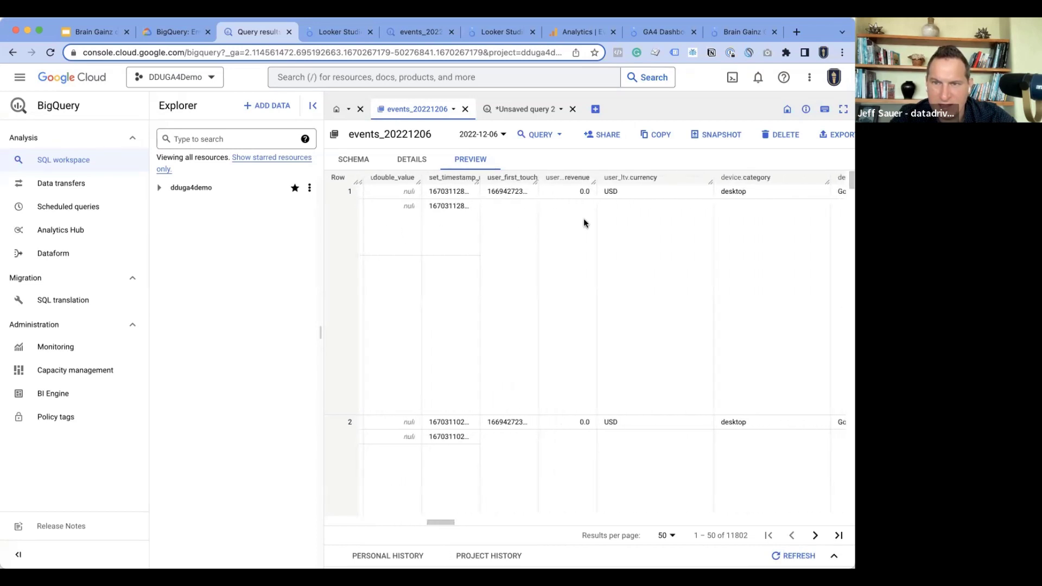
Examine the device, geo, app info and traffic source columns of the events_20221206 preview
scroll(584, 223, right, 10)
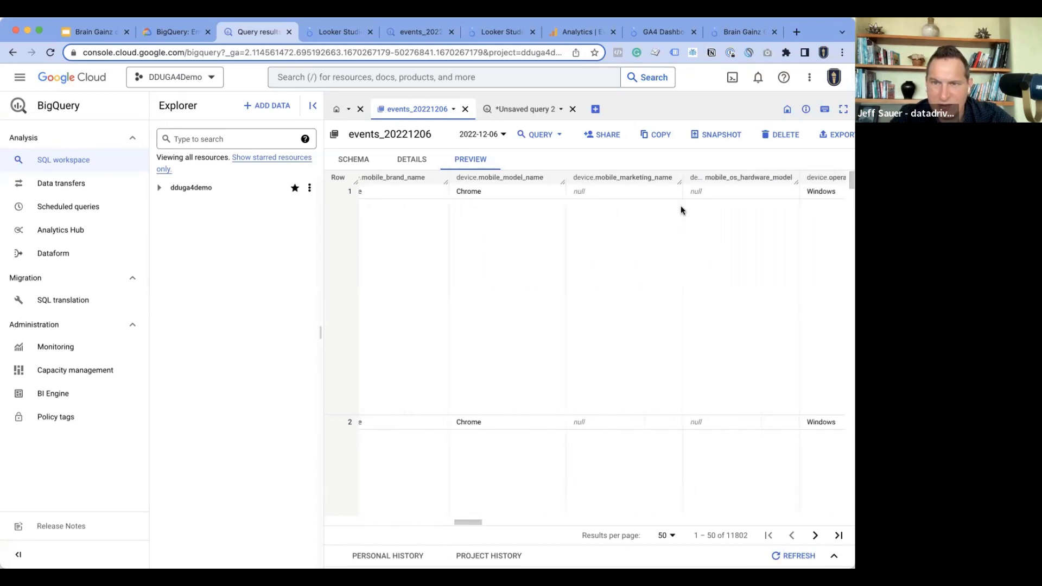
scroll(681, 210, right, 15)
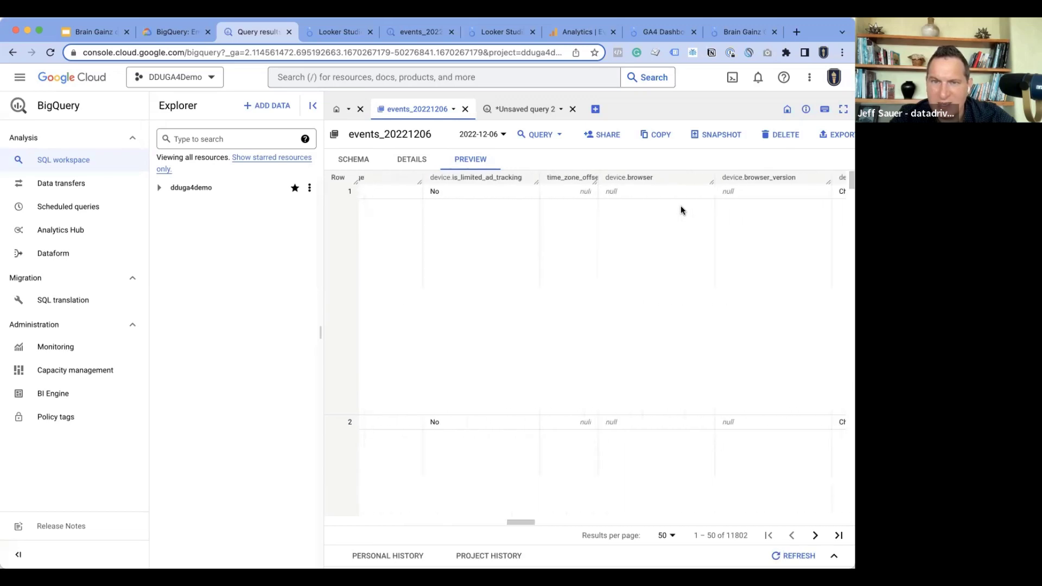
scroll(681, 211, right, 10)
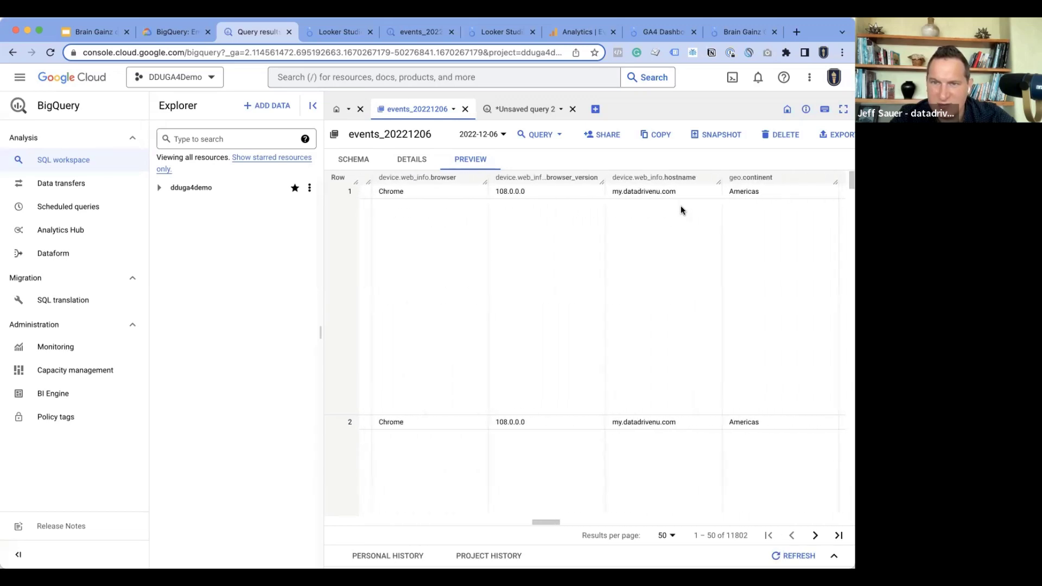
scroll(682, 211, right, 10)
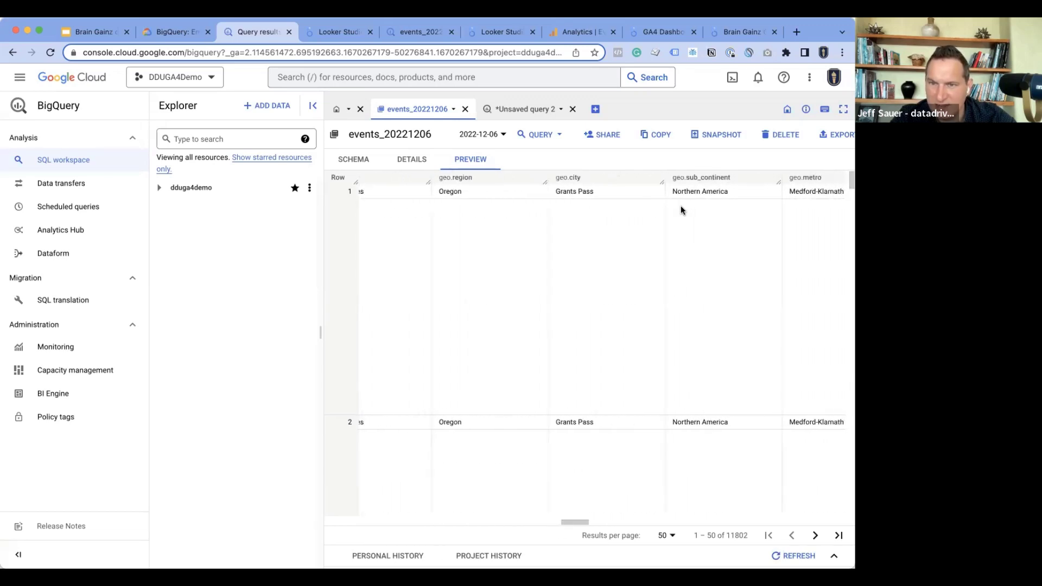
scroll(682, 210, right, 10)
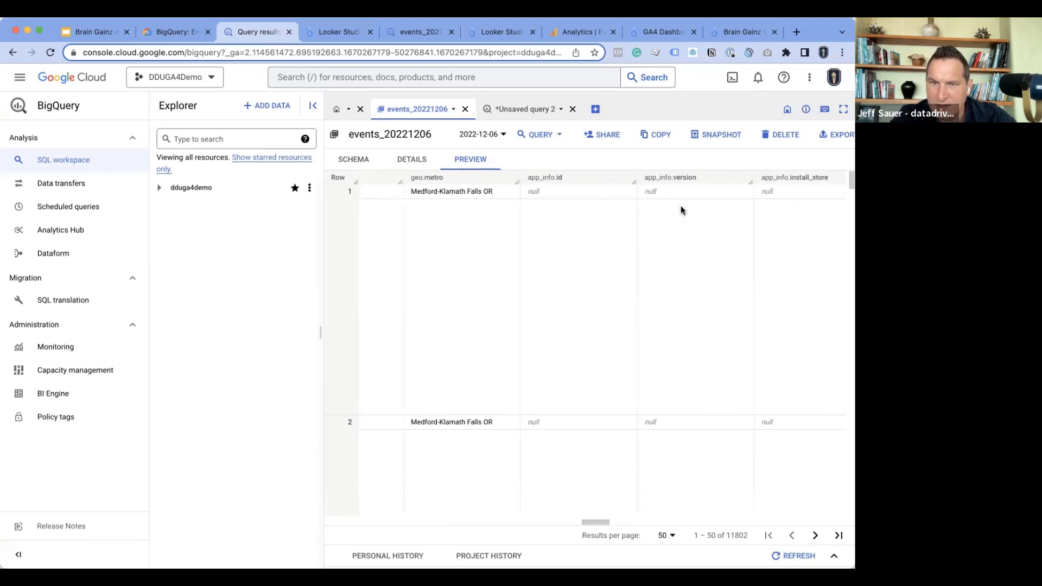
scroll(682, 210, right, 10)
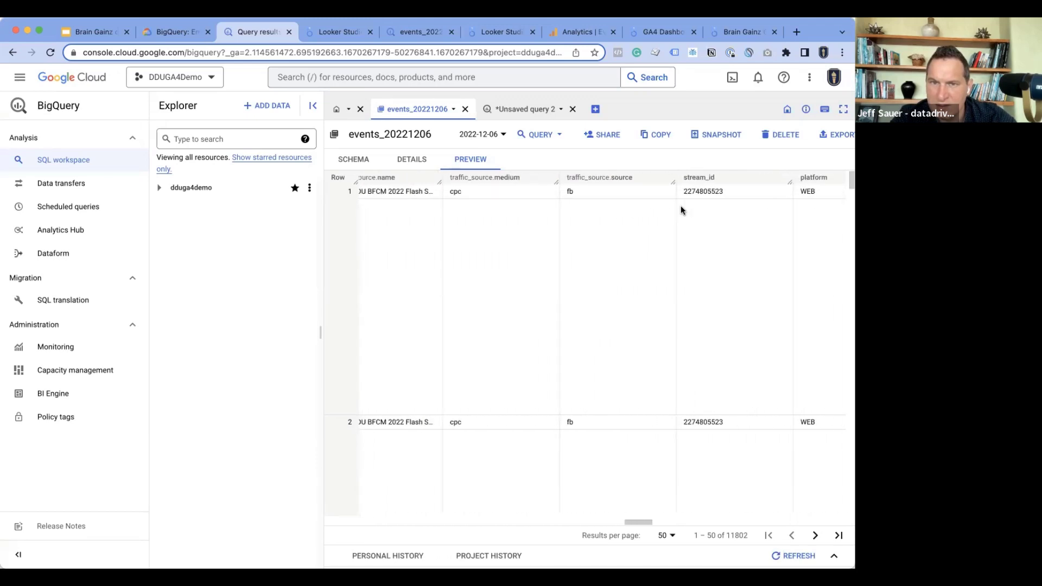
scroll(682, 210, left, 2)
double_click(452, 191)
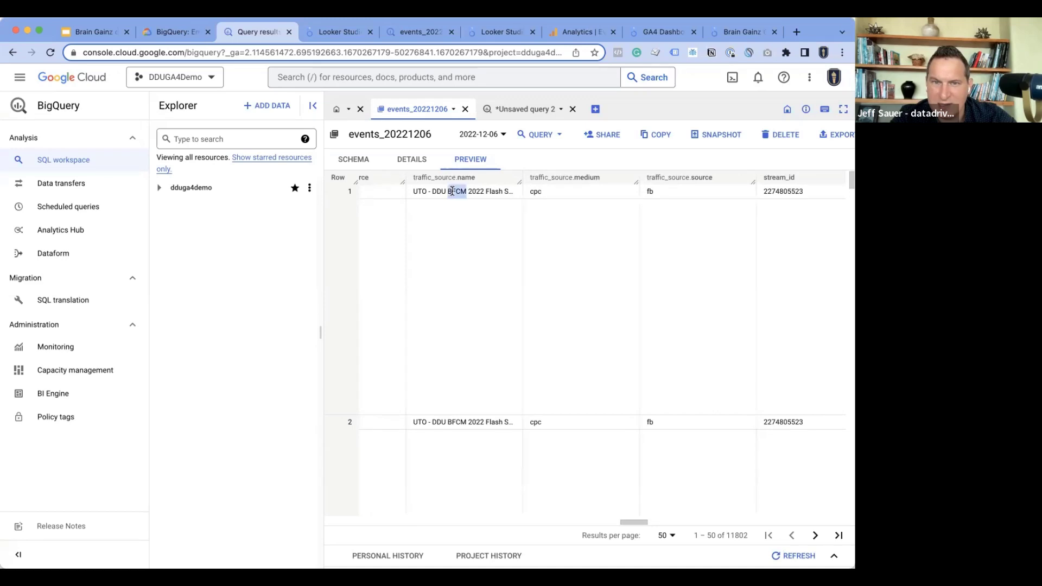
click(477, 240)
scroll(477, 239, right, 3)
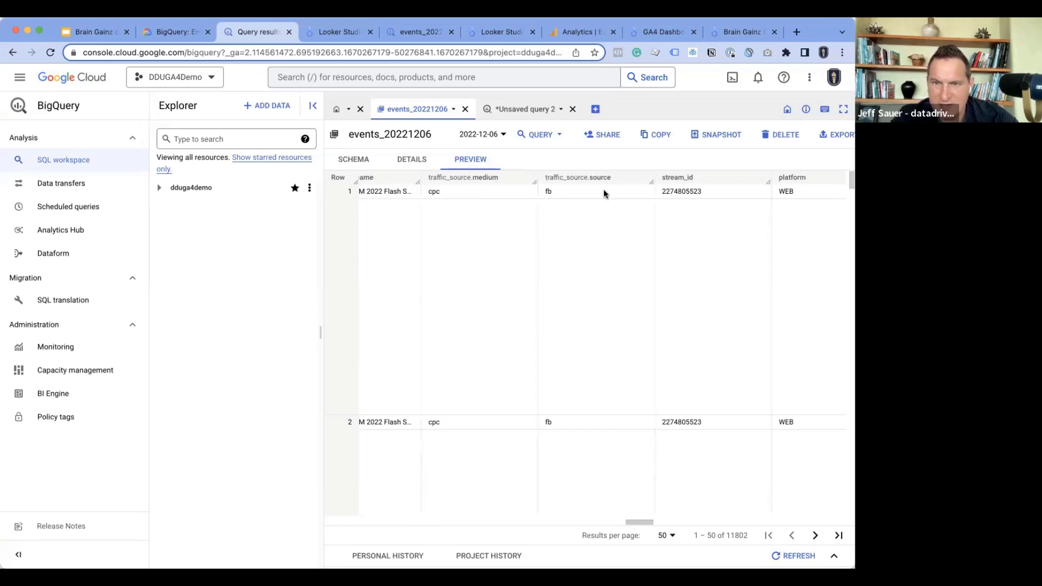
Examine the ecommerce and items columns of the events_20221206 preview through to the promotion and creative fields
scroll(604, 191, right, 10)
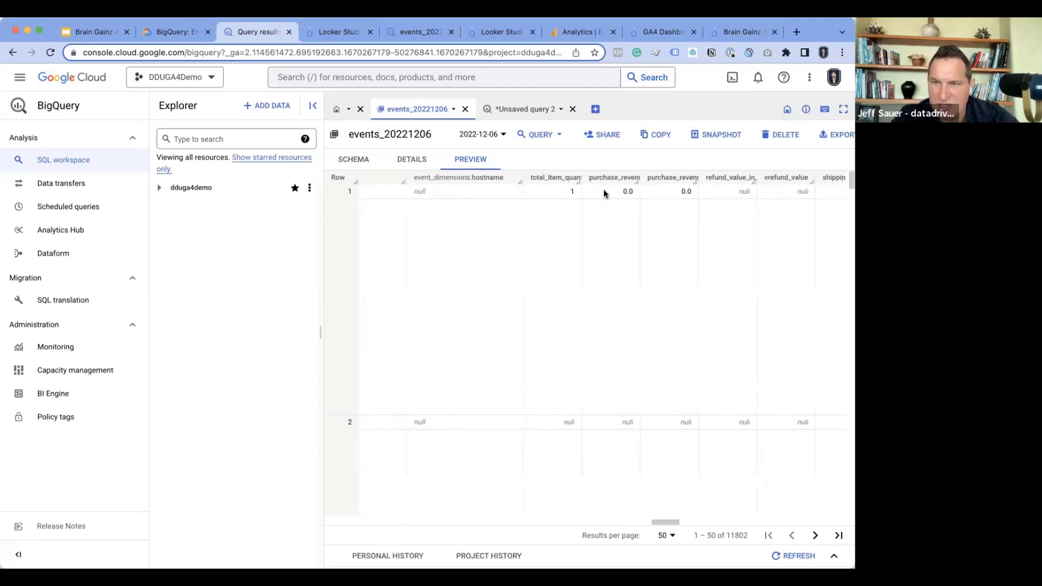
scroll(604, 191, right, 10)
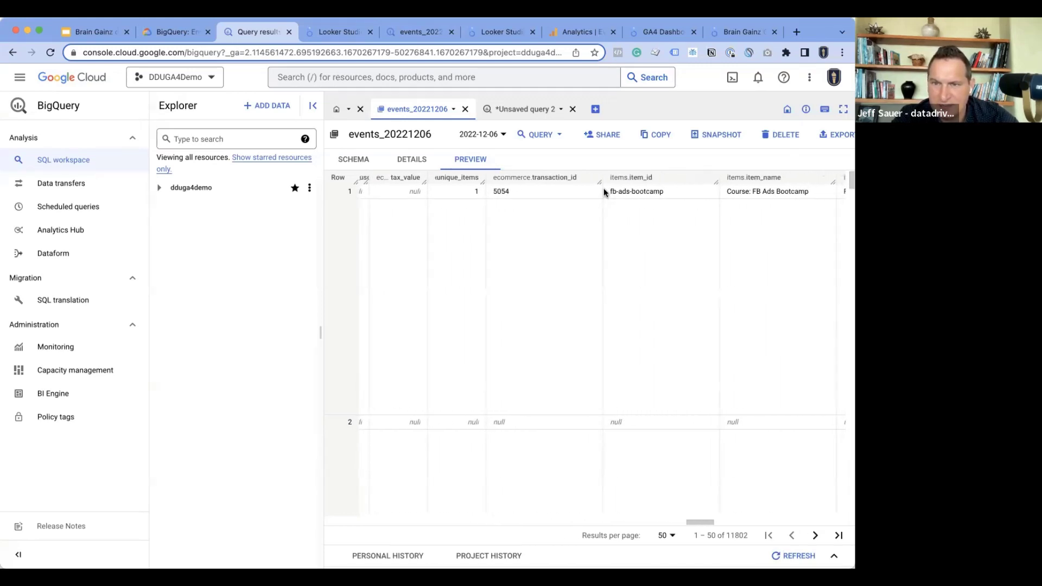
scroll(603, 191, right, 10)
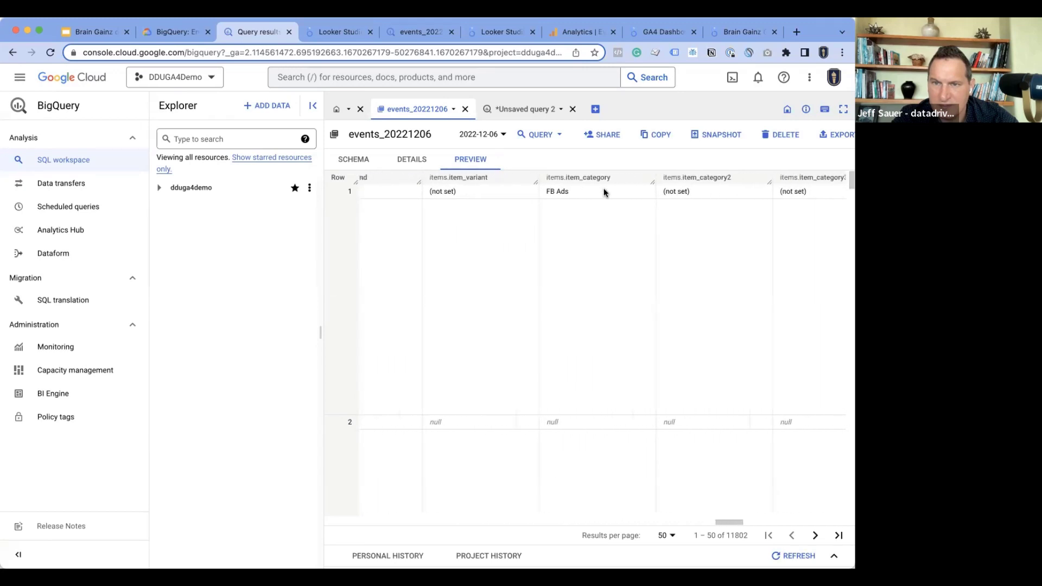
scroll(604, 192, right, 10)
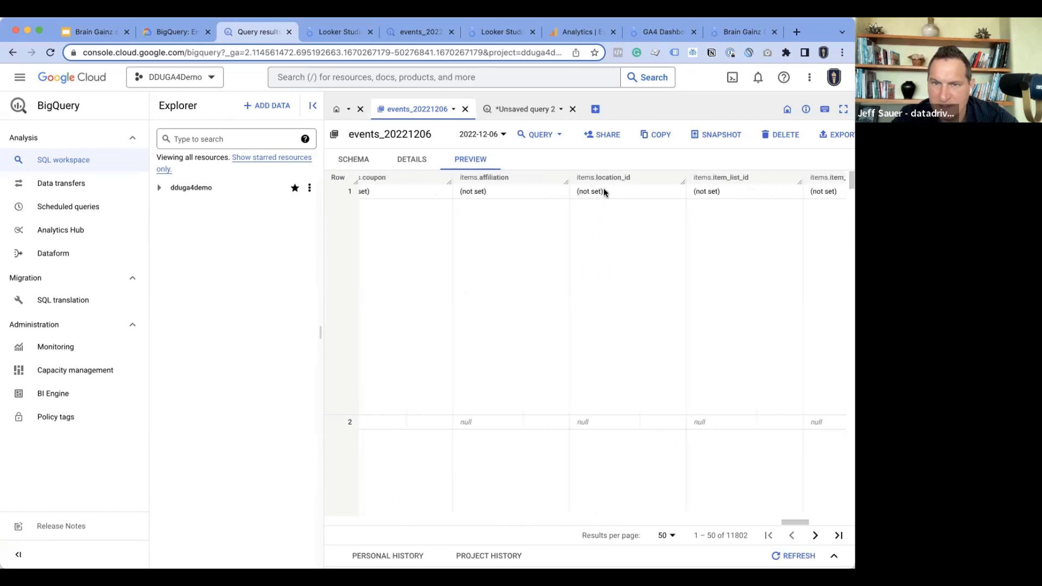
scroll(603, 191, right, 10)
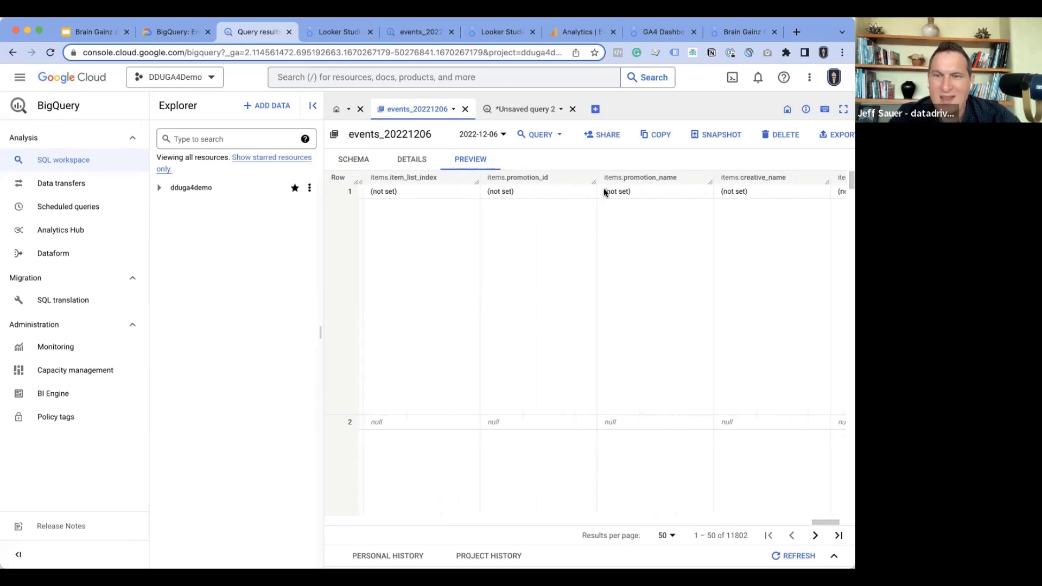
scroll(604, 191, right, 3)
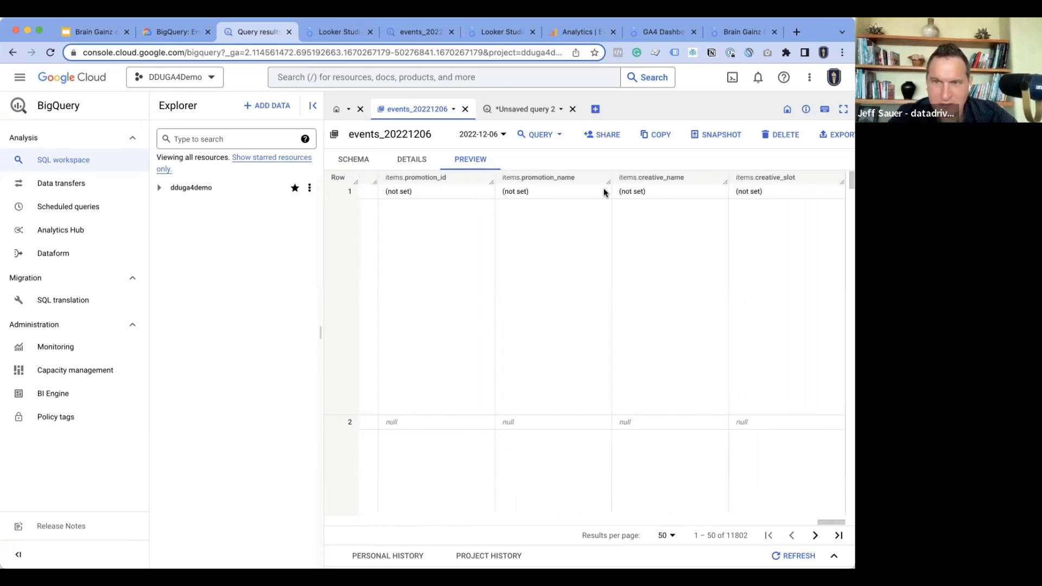
Go back through the preview to the traffic_source name, medium and source columns and review them
scroll(597, 206, left, 10)
scroll(593, 217, left, 10)
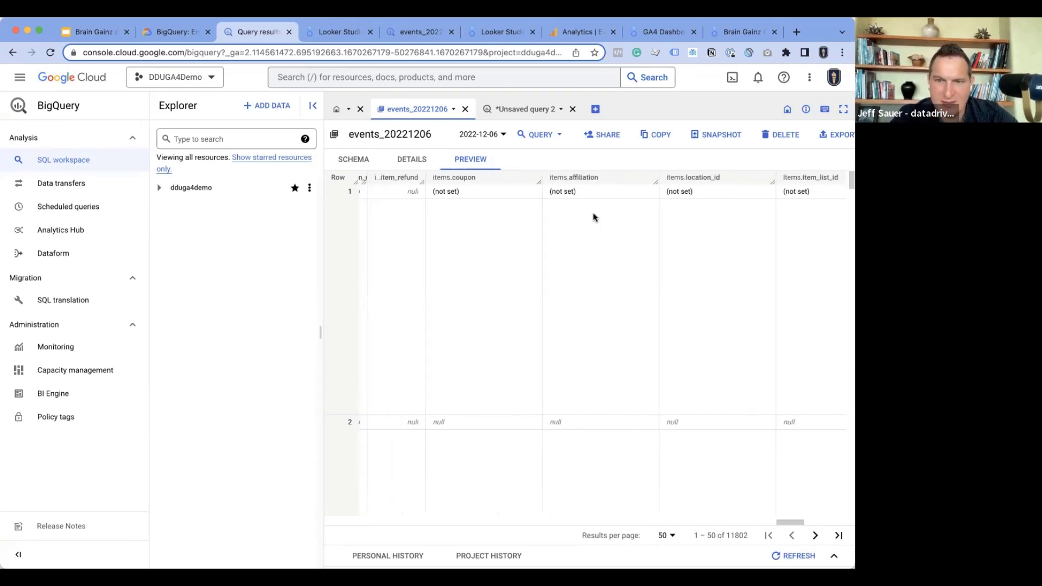
scroll(593, 217, left, 10)
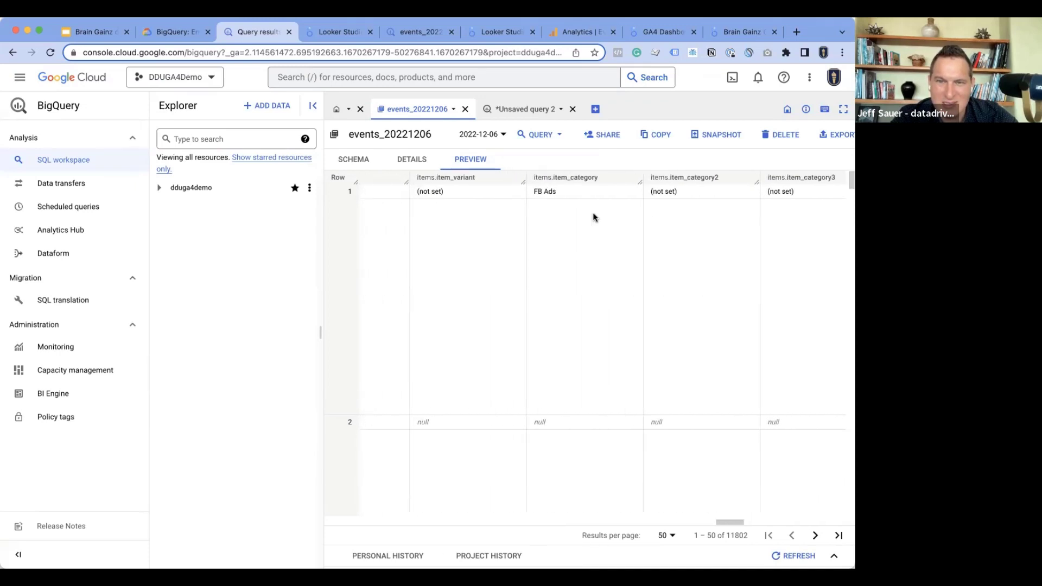
scroll(593, 217, right, 5)
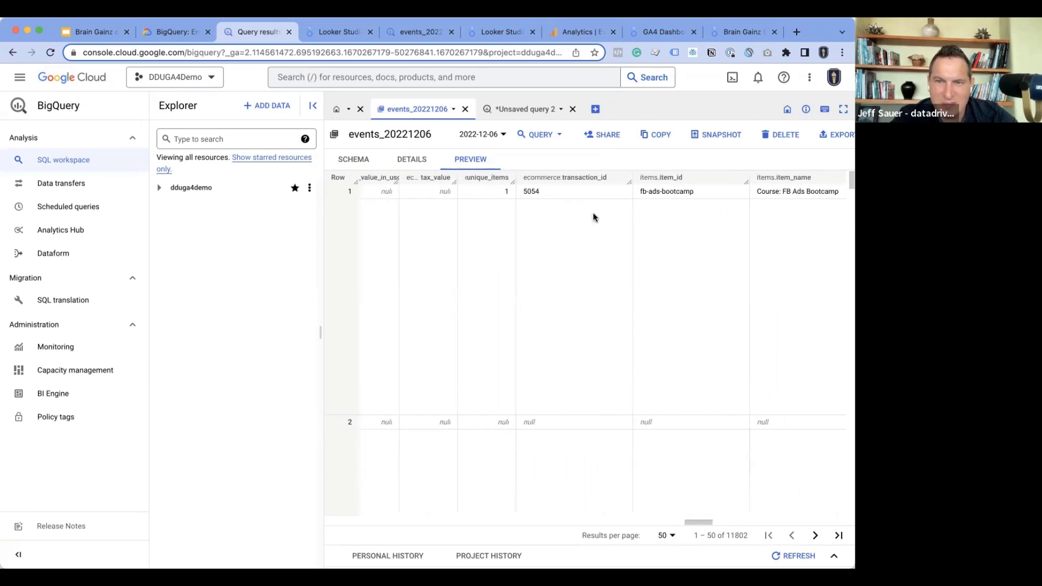
scroll(594, 216, left, 10)
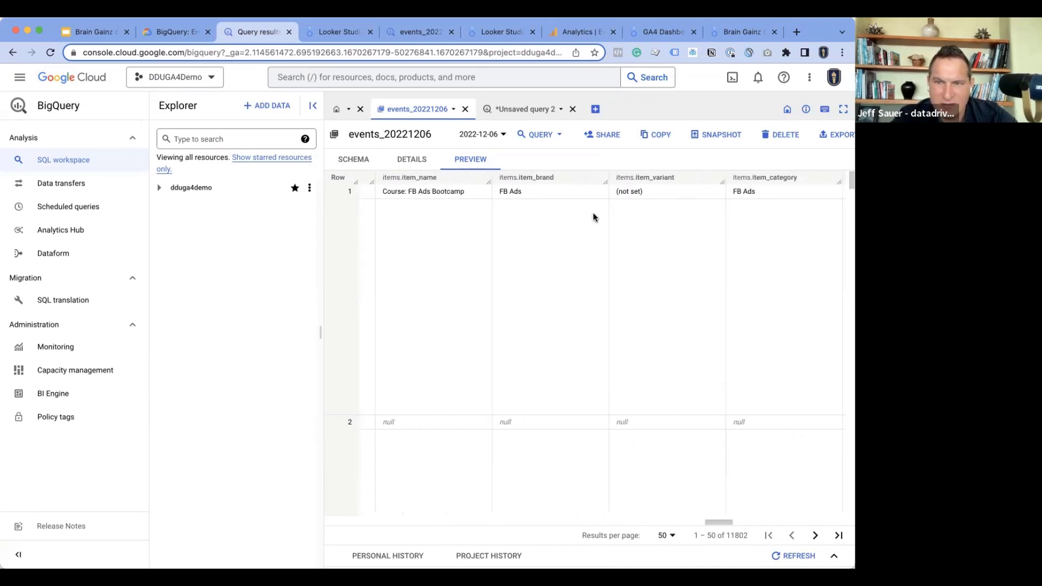
scroll(593, 217, left, 10)
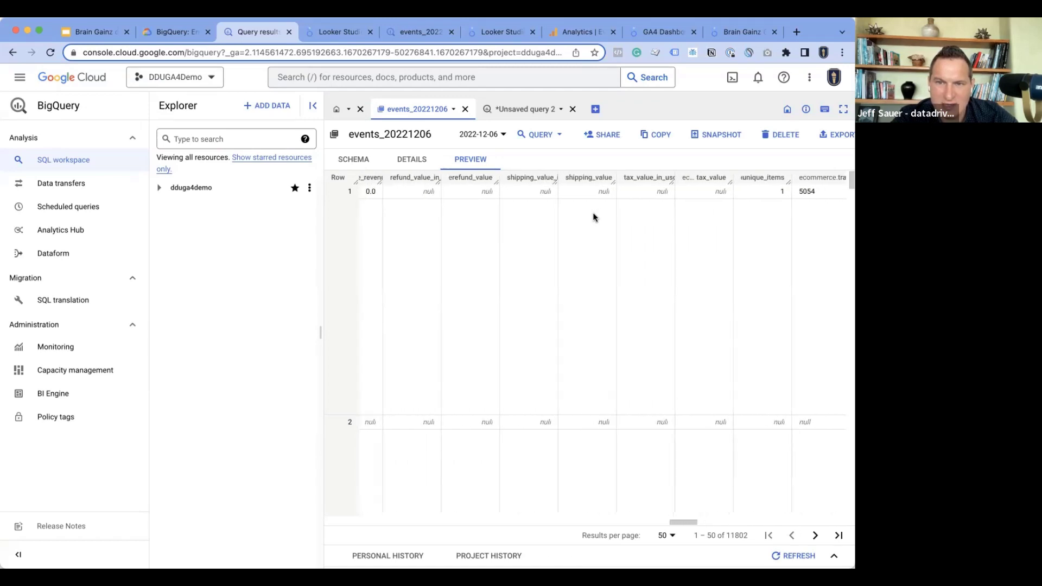
scroll(593, 218, left, 5)
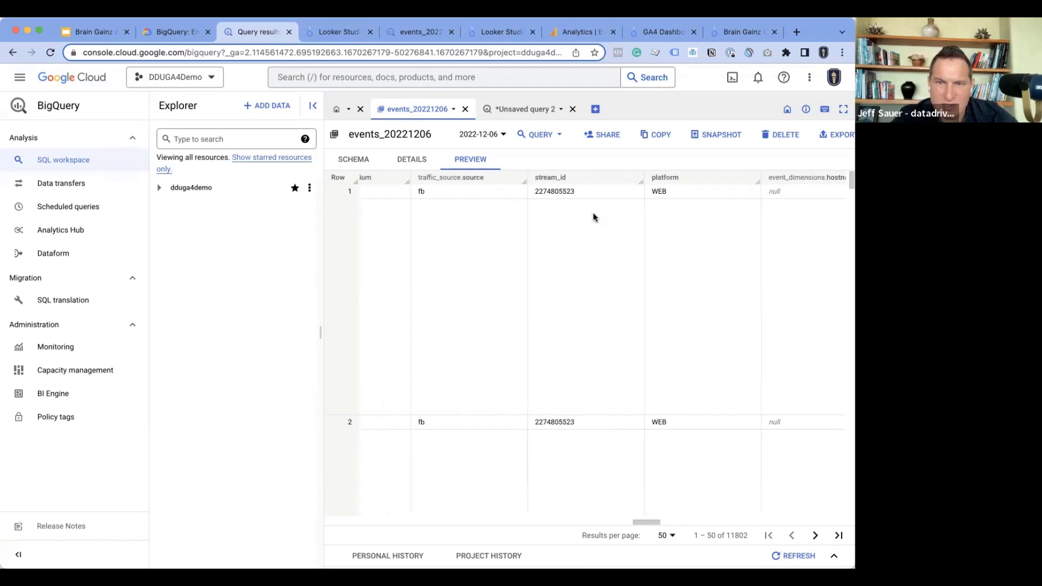
scroll(594, 217, left, 5)
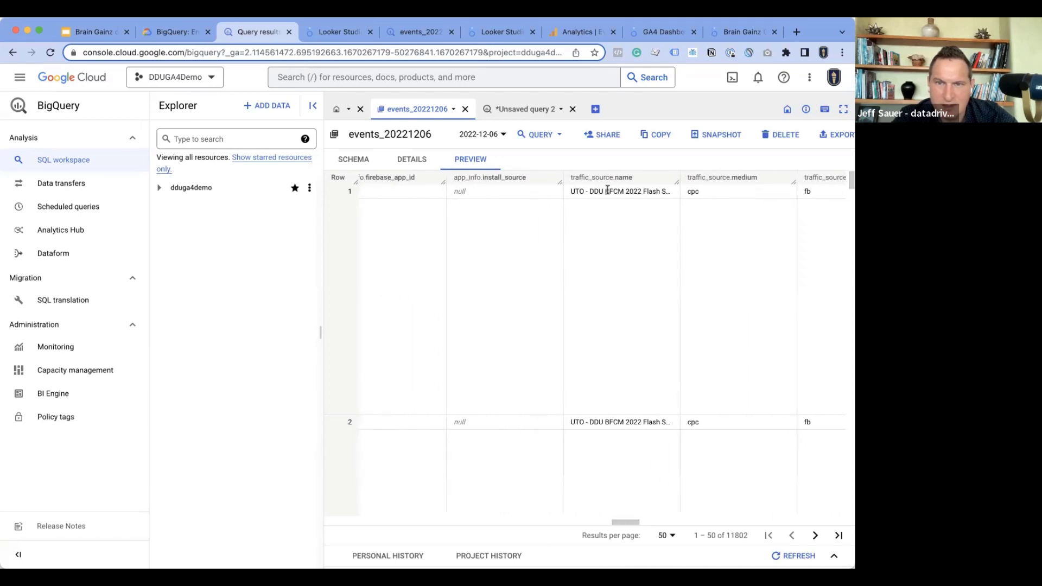
scroll(606, 190, right, 3)
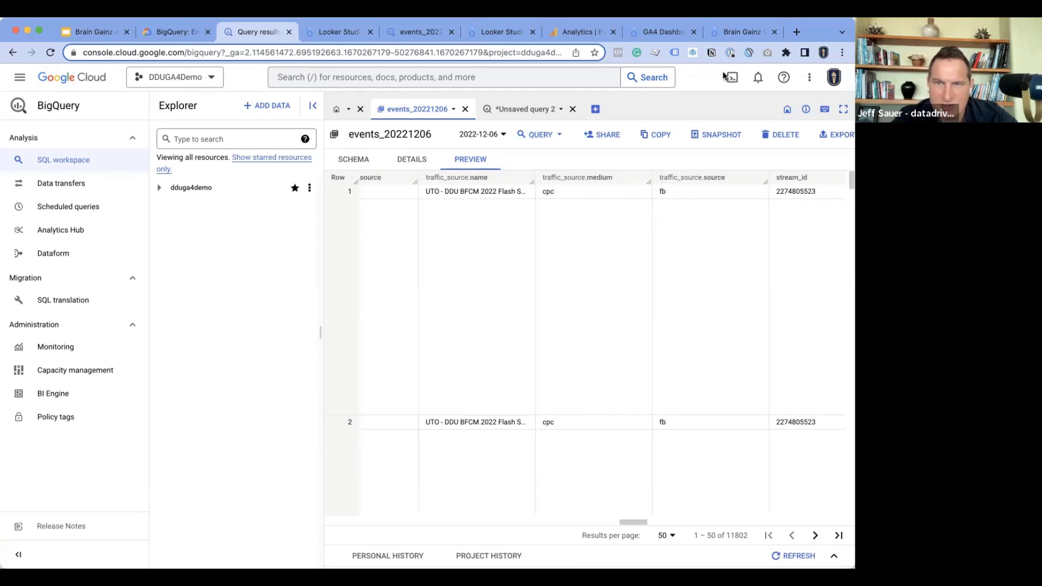
Switch to the Looker Studio report, search the Traffic Sources (GA4) chart's dimension choices for "tra", and close the list
click(741, 32)
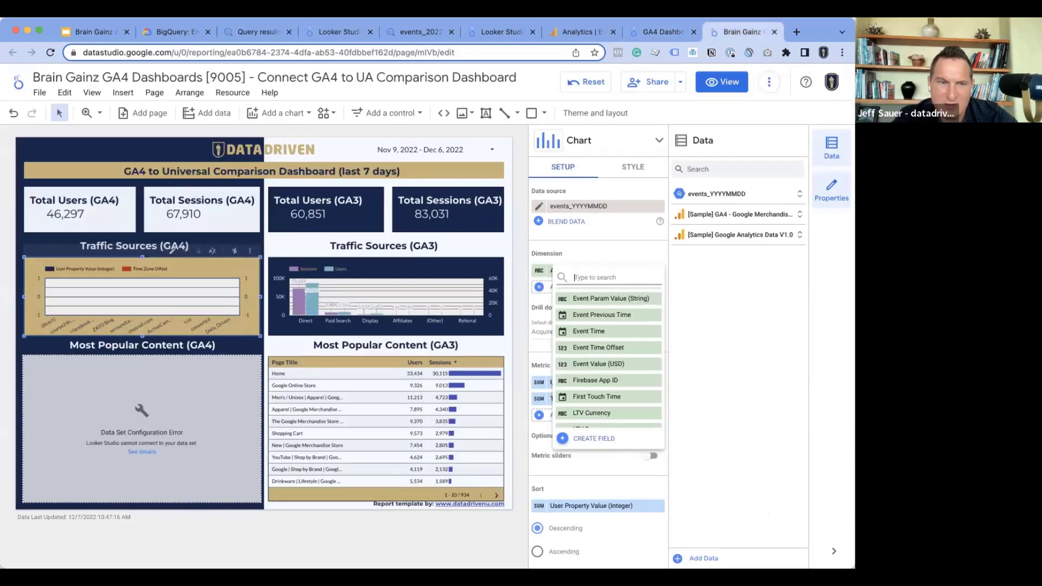
text(tra)
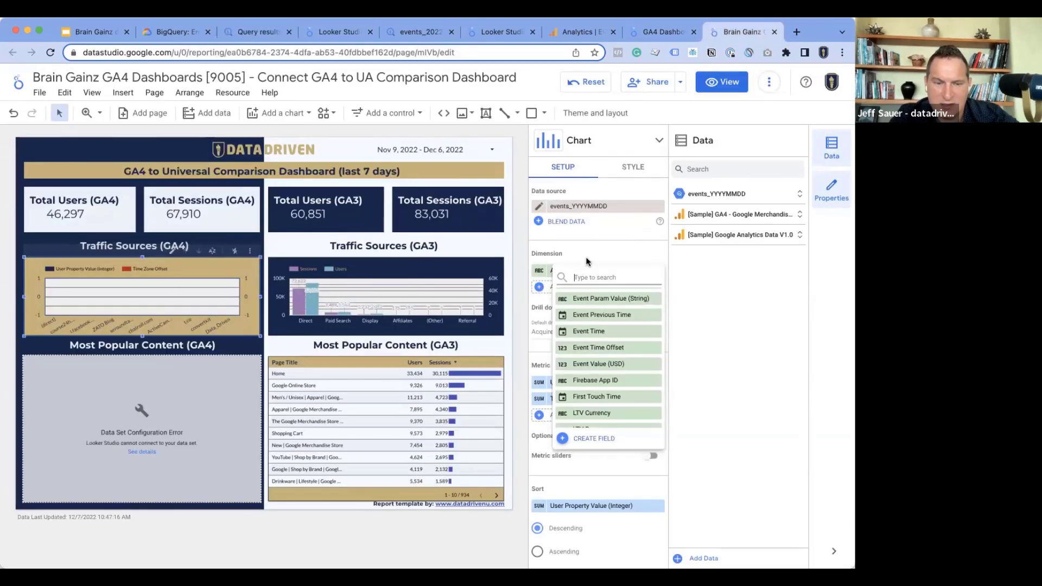
text(fi)
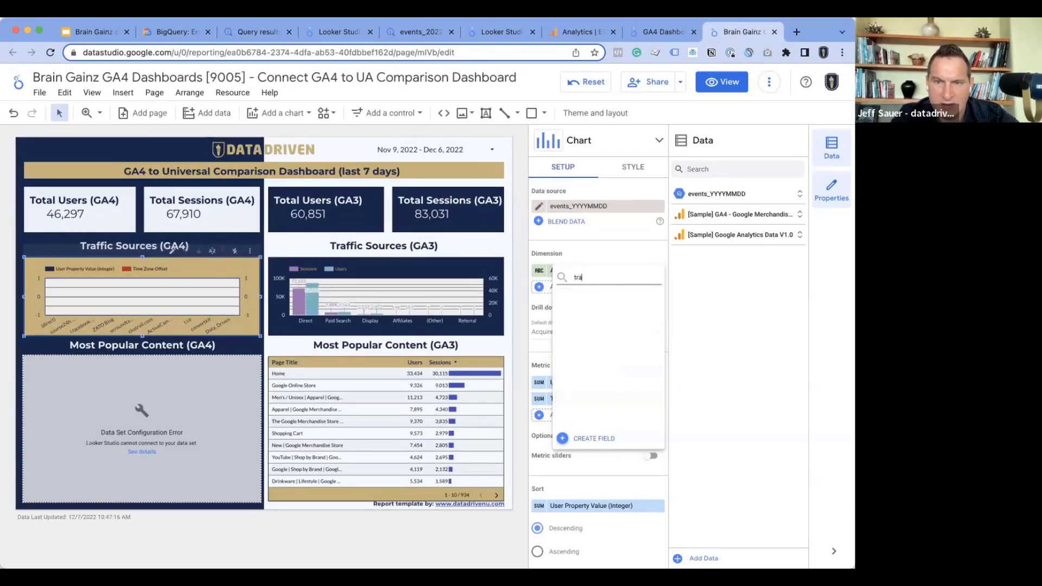
key(BackSpace)
key(BackSpace)
key(BackSpace)
click(608, 235)
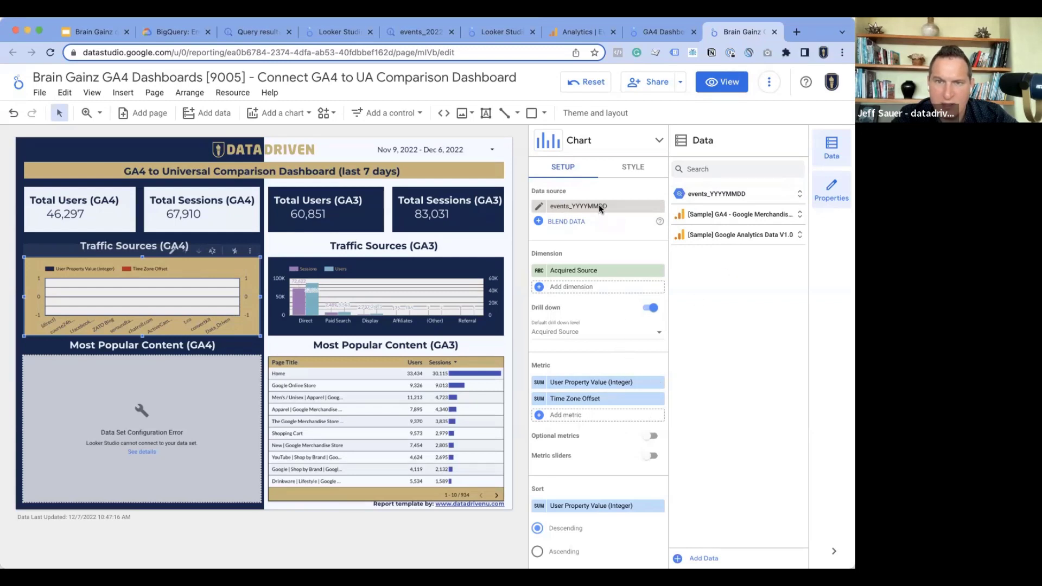
Search the replacement dimensions for Acquired Source in the Traffic Sources (GA4) chart for "ref", and clear the search
click(588, 270)
text(ref)
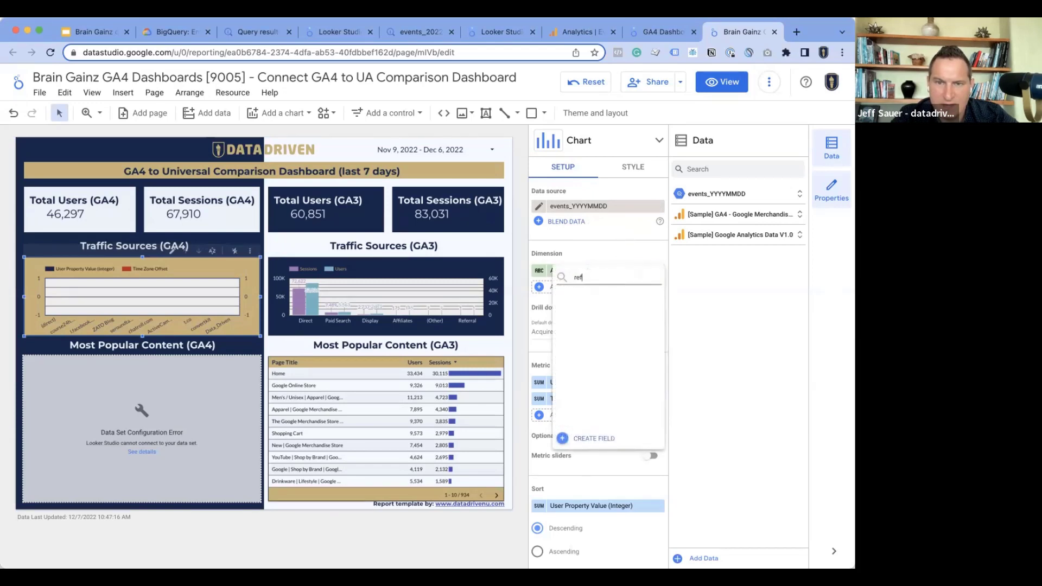
key(BackSpace)
key(BackSpace)
key(BackSpace)
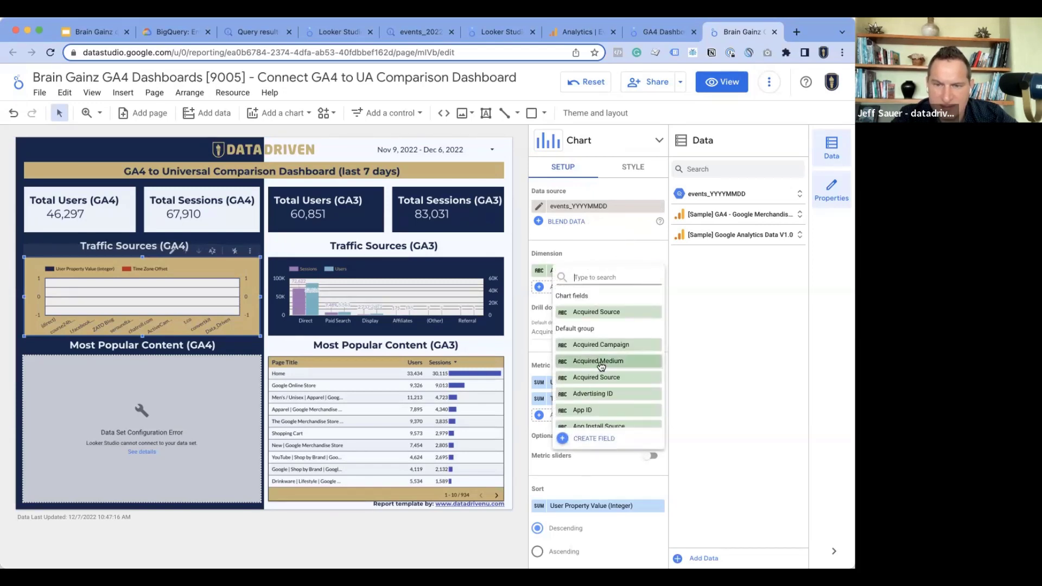
Look through the Traffic Sources (GA4) chart's dimension choices and the field list of its events_YYYYMMDD data source
scroll(601, 366, down, 3)
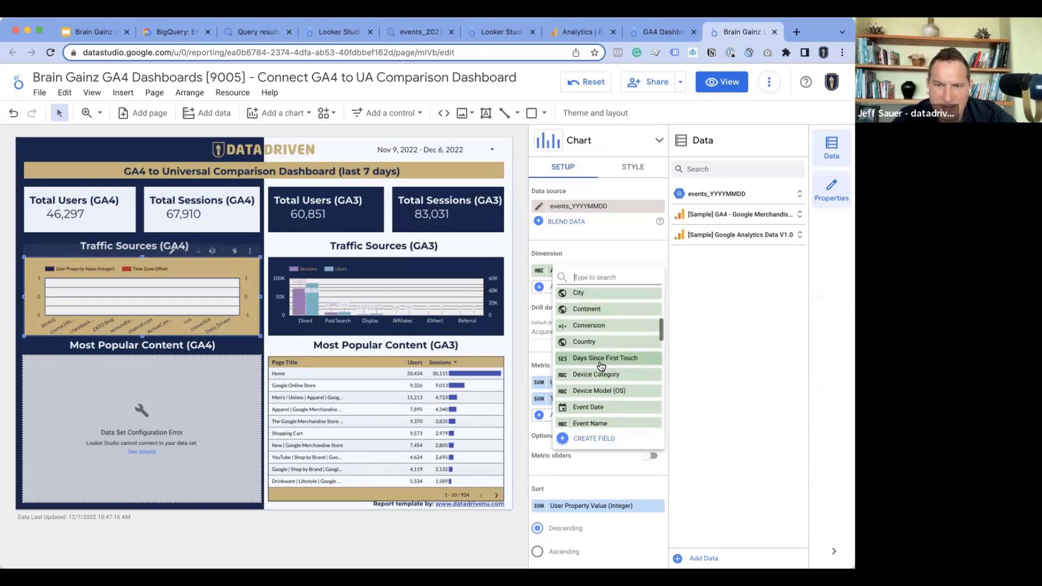
click(695, 194)
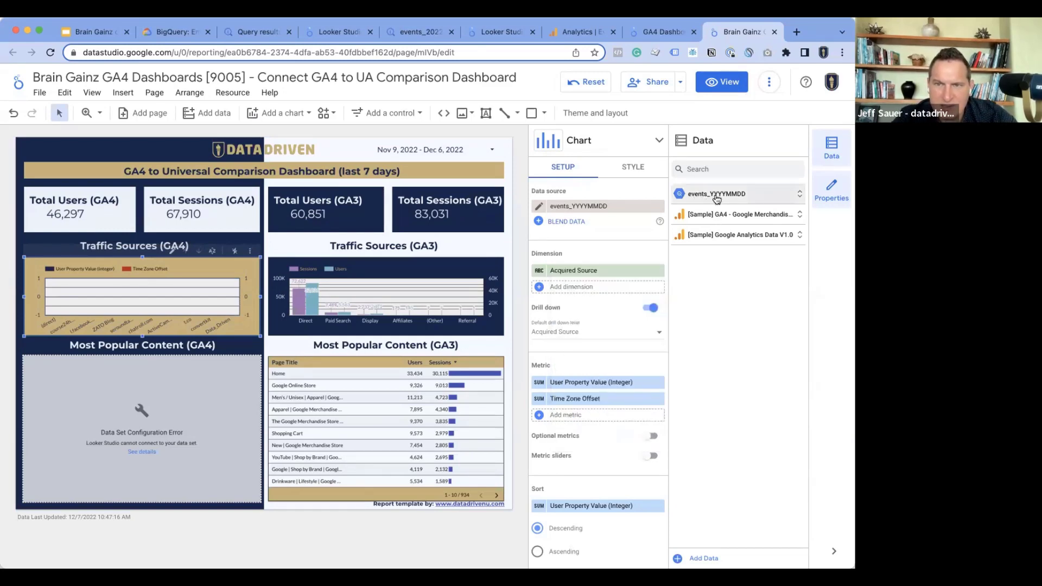
click(538, 207)
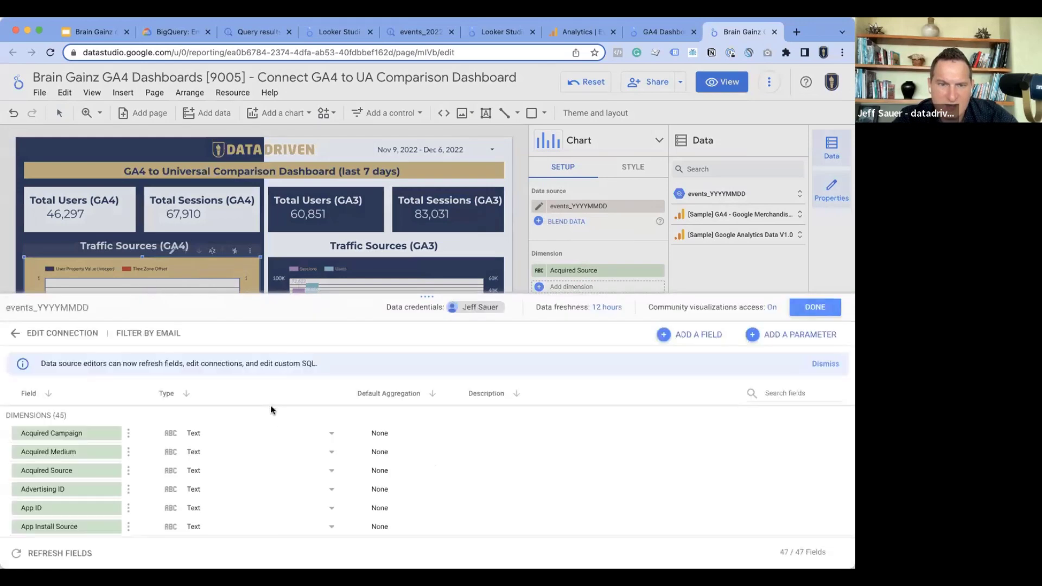
scroll(240, 413, down, 3)
scroll(240, 412, up, 3)
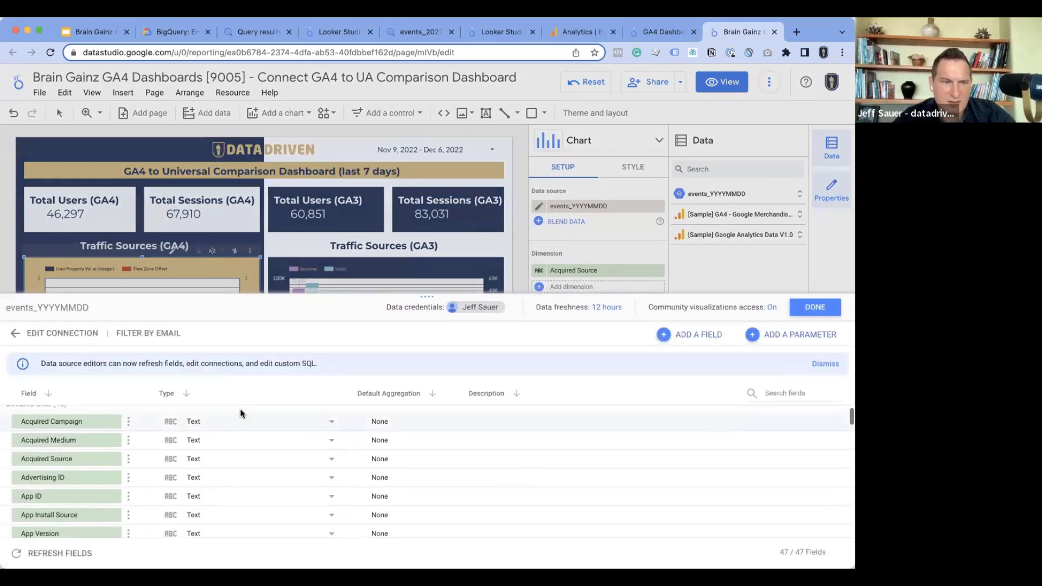
Review the BigQuery connection settings of the events_YYYYMMDD data source and leave them without reconnecting
click(31, 335)
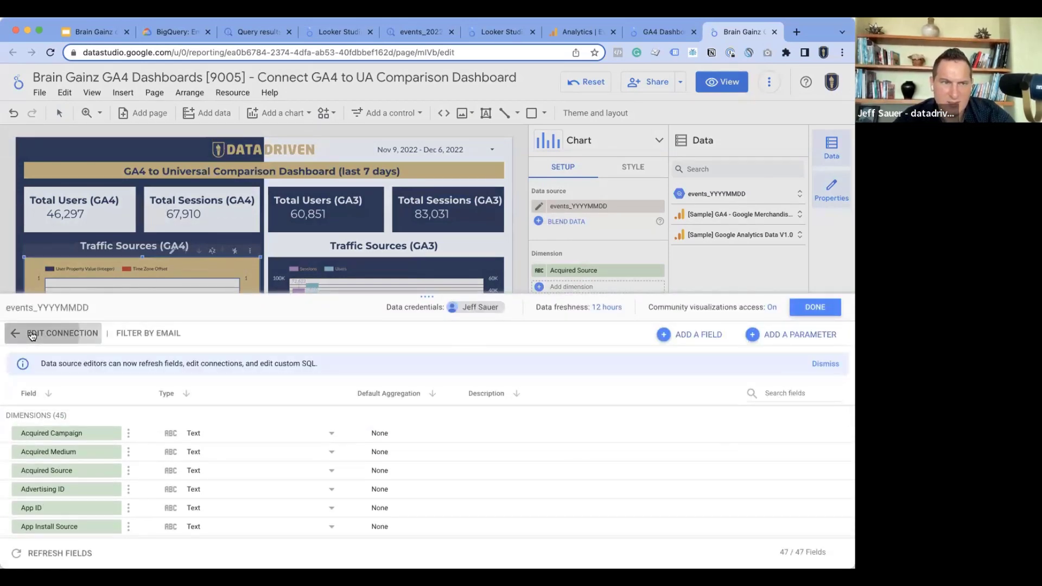
scroll(322, 500, right, 2)
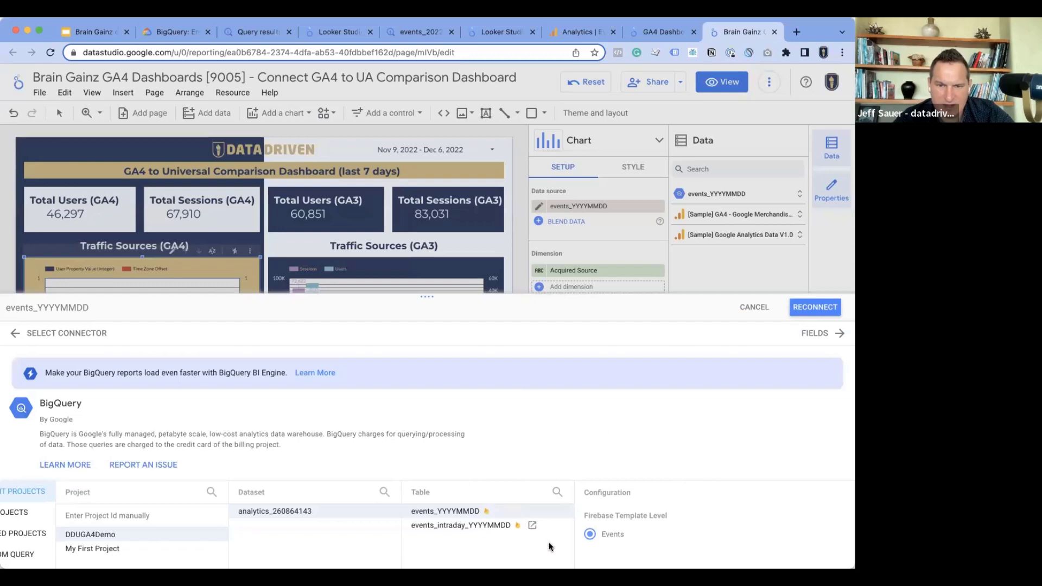
scroll(613, 543, down, 1)
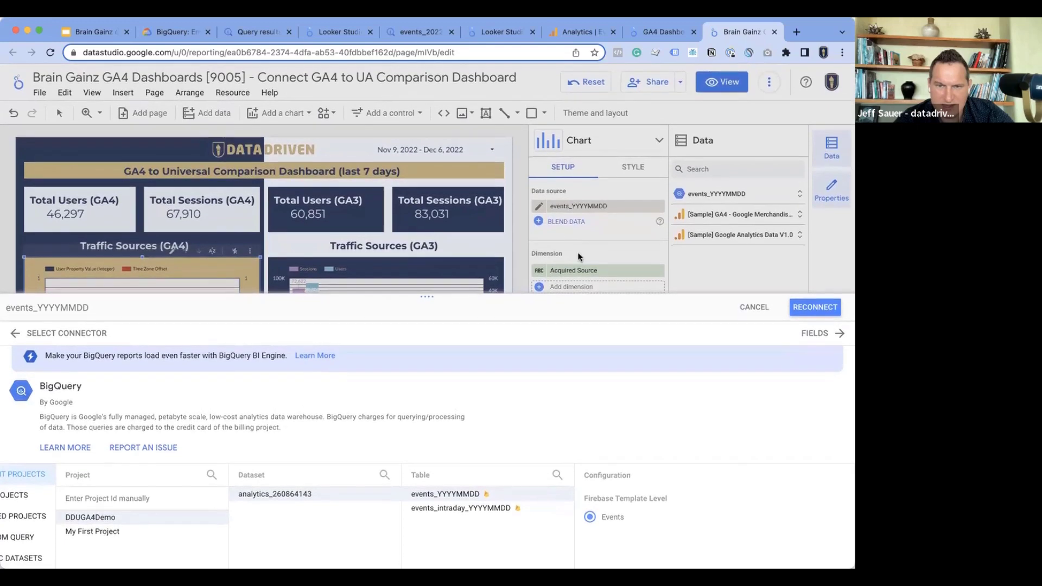
click(334, 39)
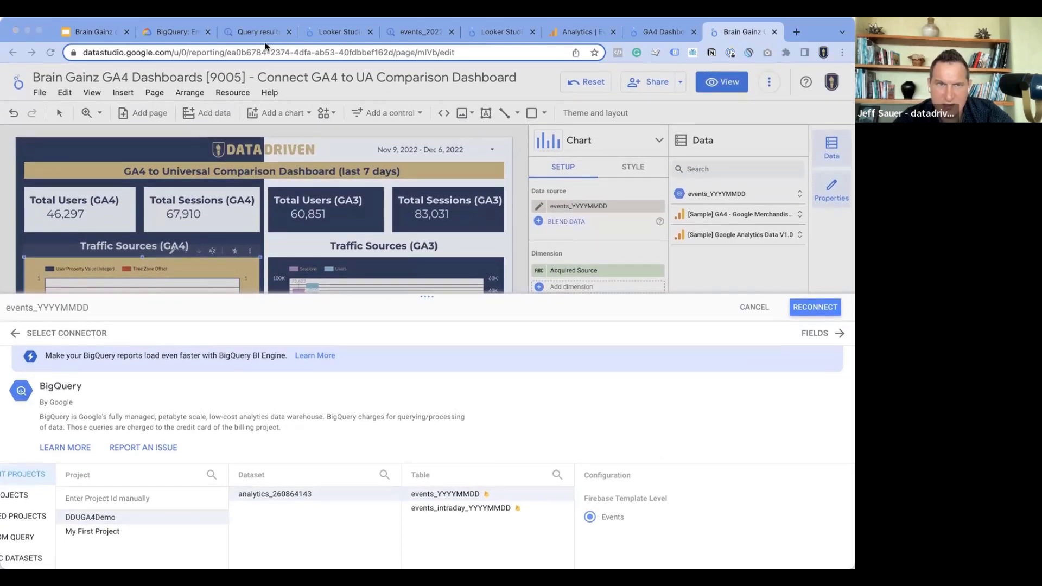
click(320, 495)
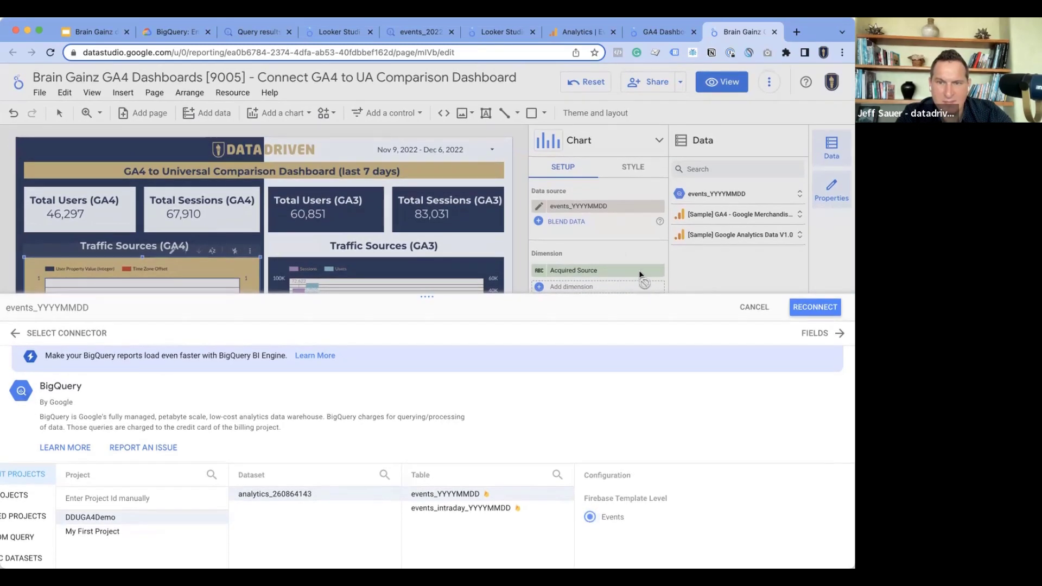
click(743, 306)
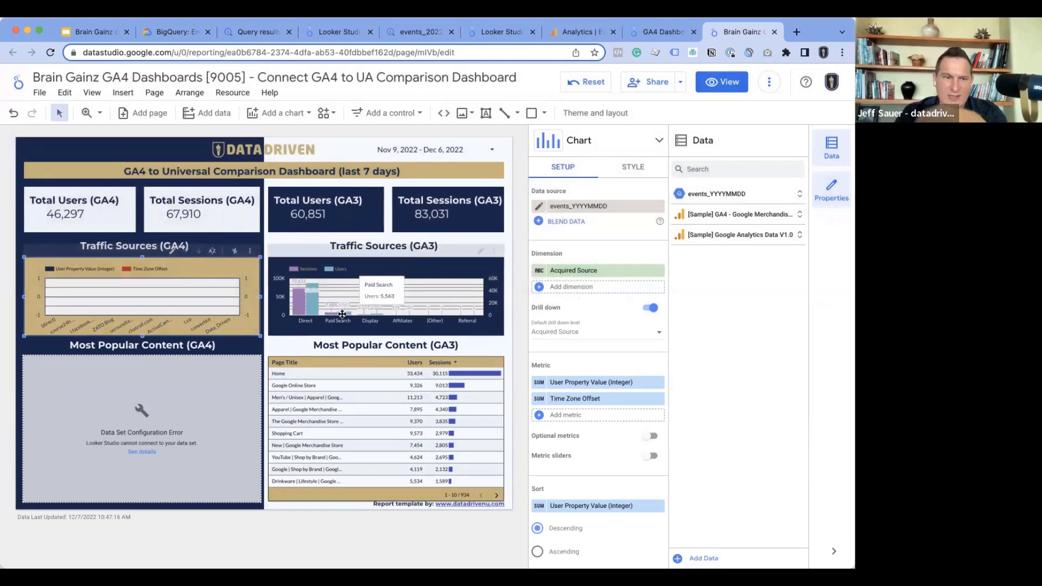
Switch the data source of the Most Popular Content (GA4) table to events_YYYYMMDD
click(173, 389)
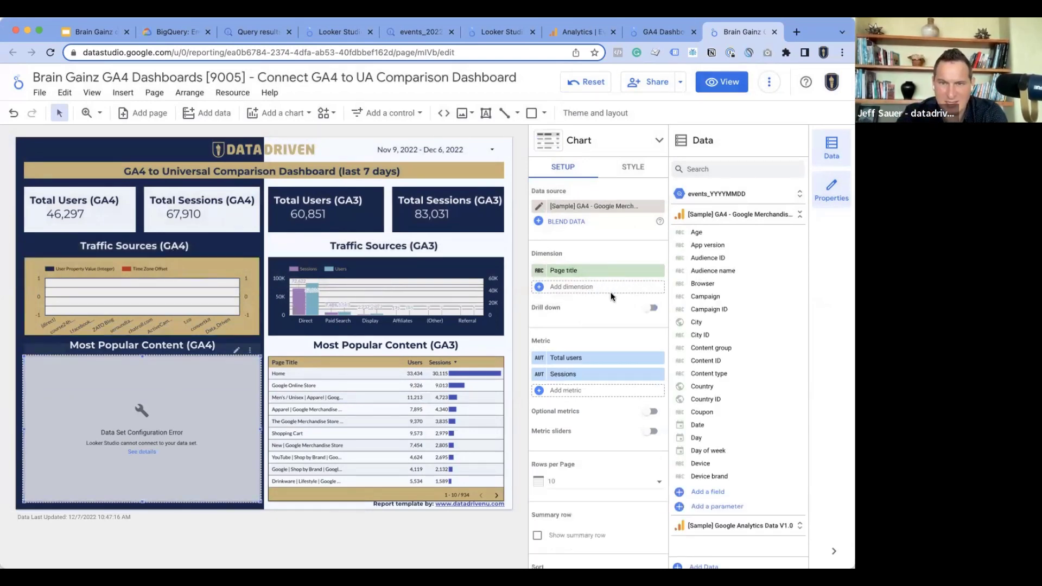
click(570, 206)
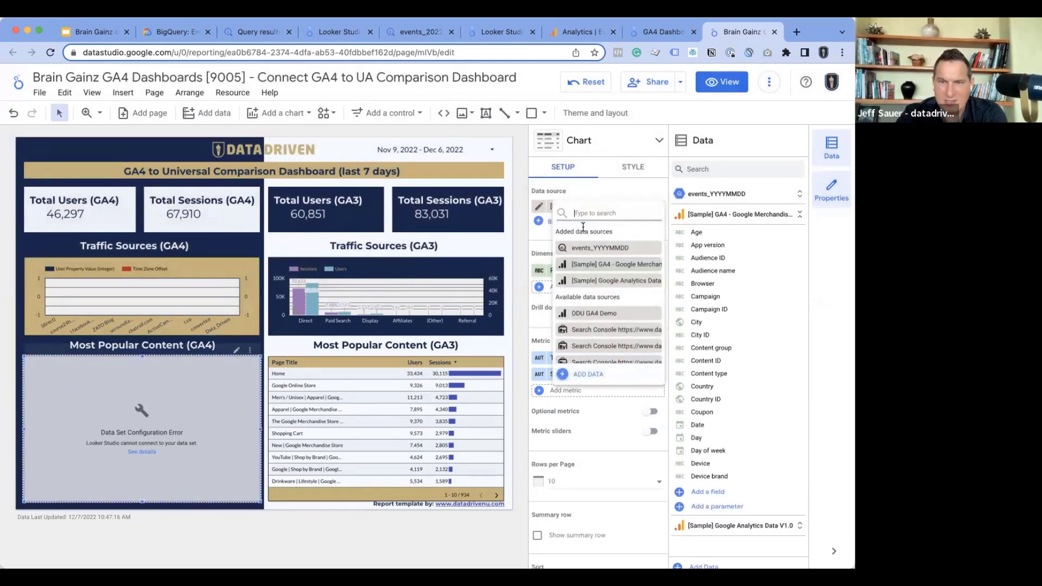
click(580, 249)
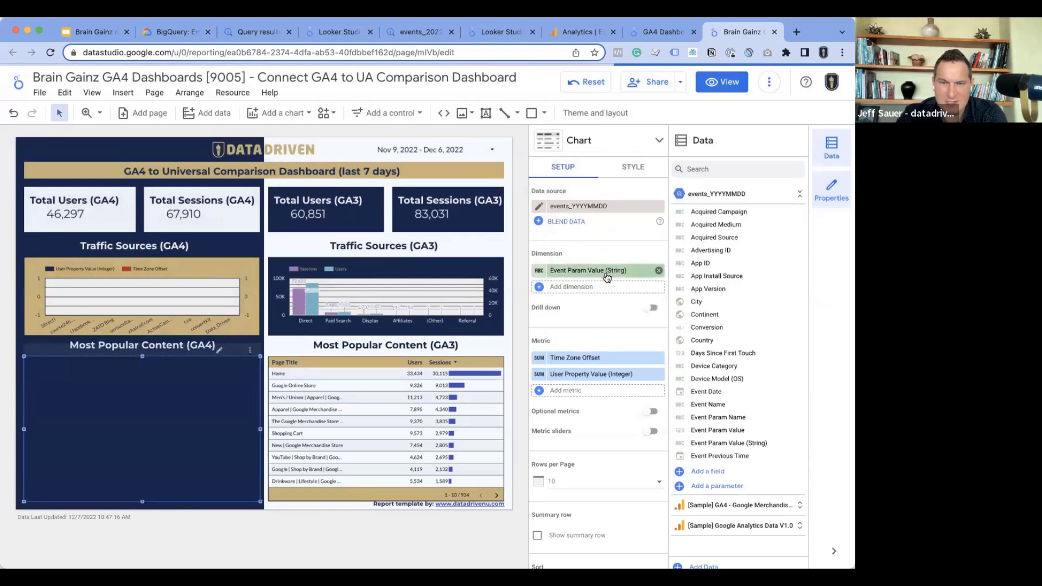
Search the Most Popular Content (GA4) table's dimension choices for "title", clear the search, and look through the full list
click(607, 277)
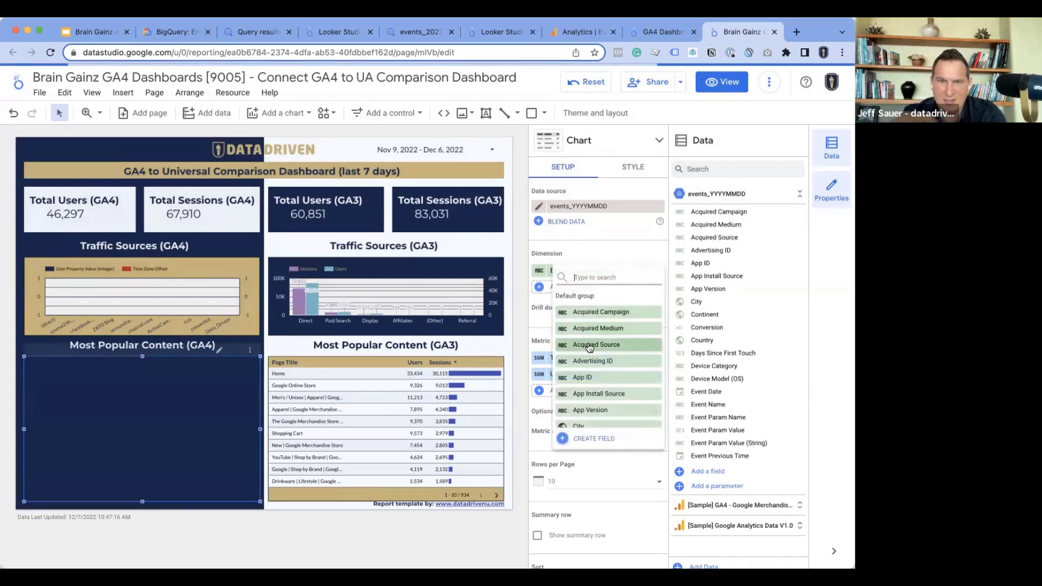
text(title)
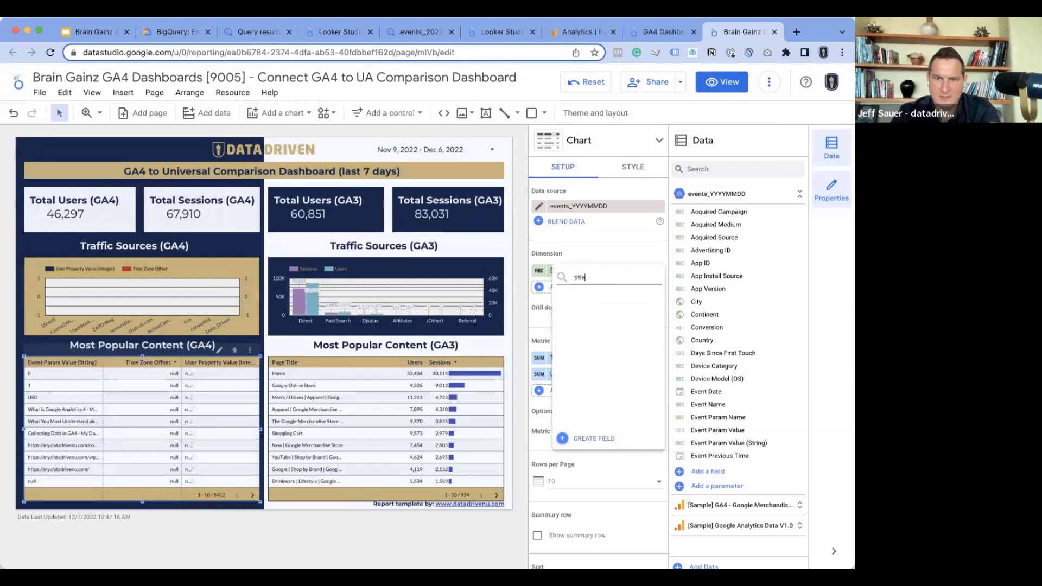
key(BackSpace)
key(BackSpace)
key(BackSpace)
key(BackSpace)
key(BackSpace)
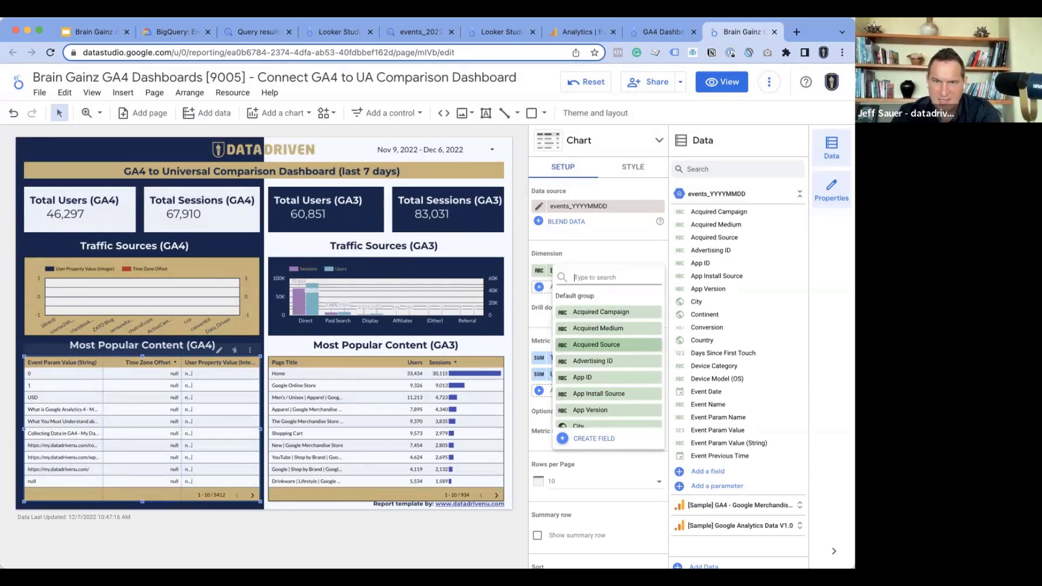
scroll(592, 345, down, 5)
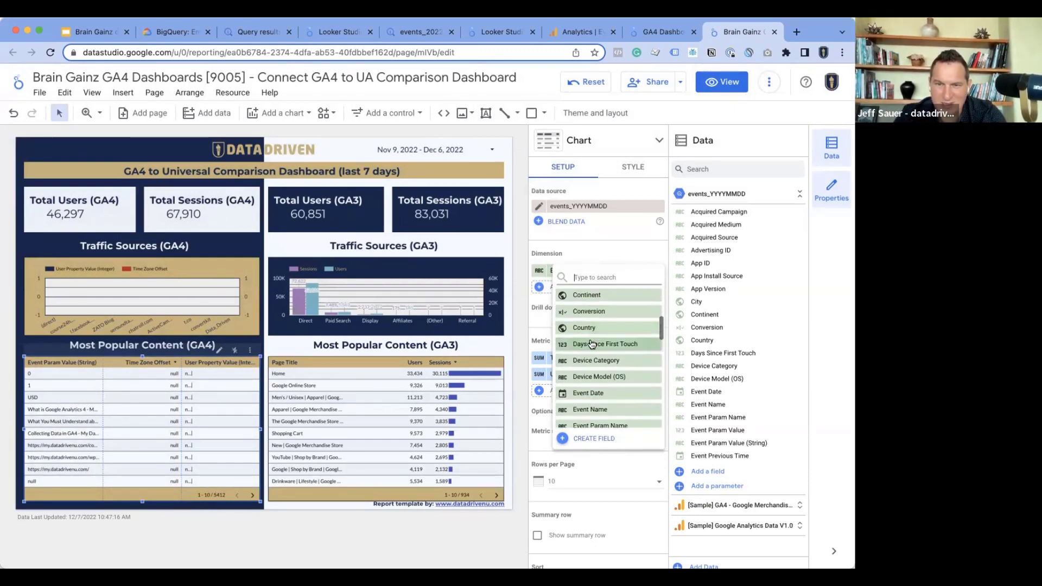
scroll(592, 344, down, 3)
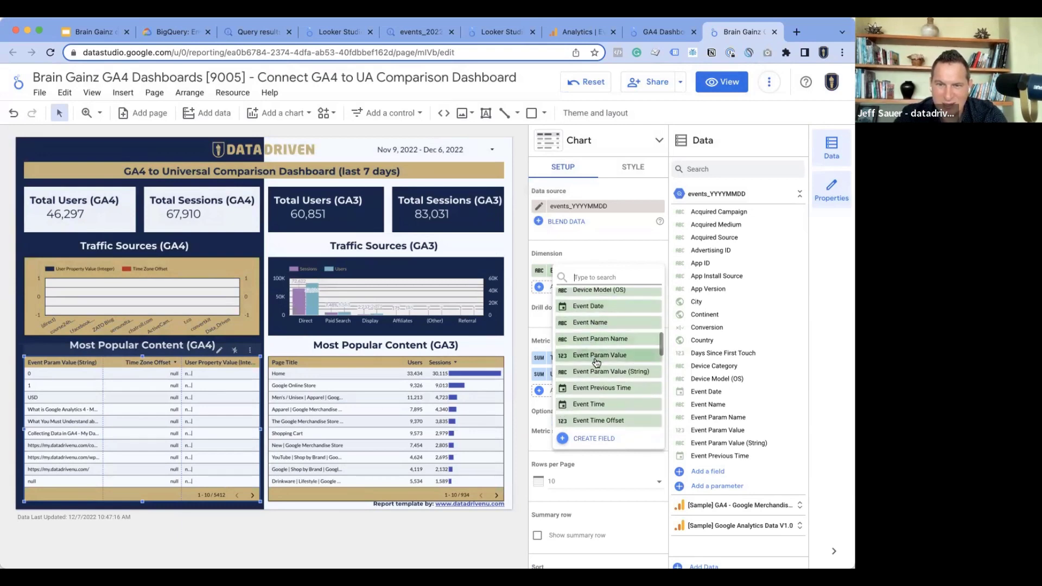
scroll(597, 362, down, 2)
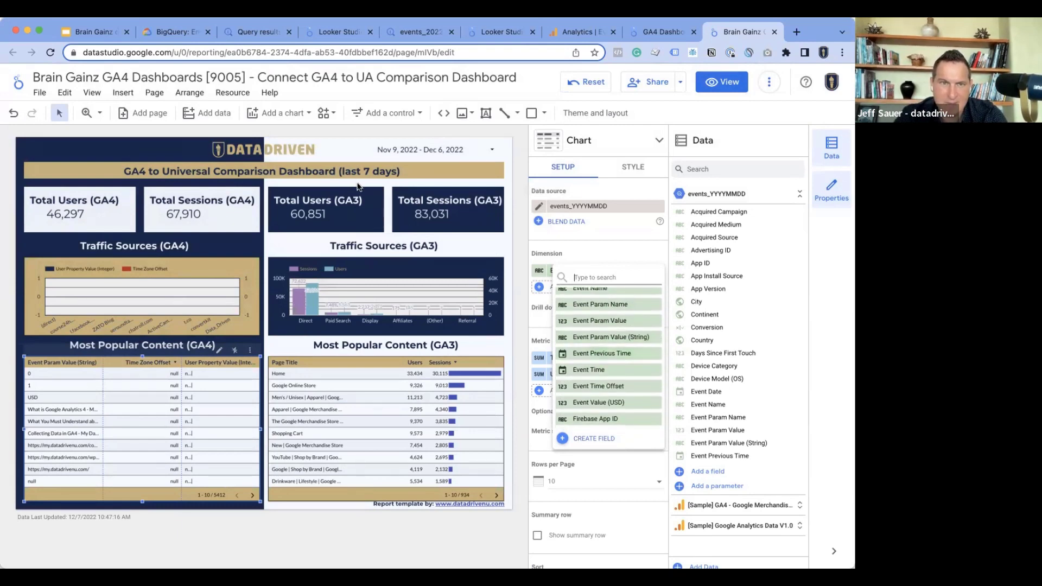
scroll(582, 393, down, 5)
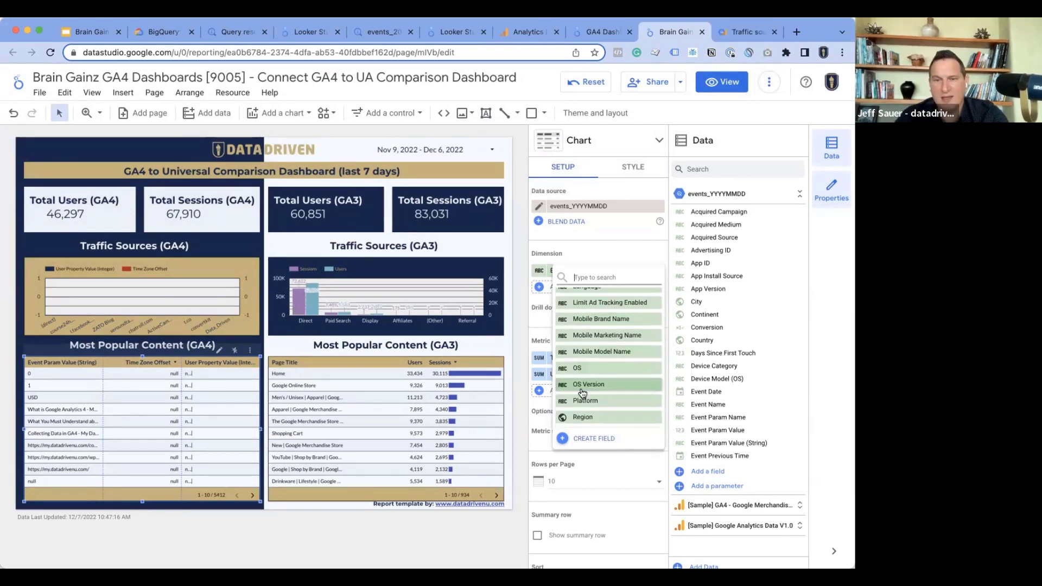
scroll(583, 393, down, 6)
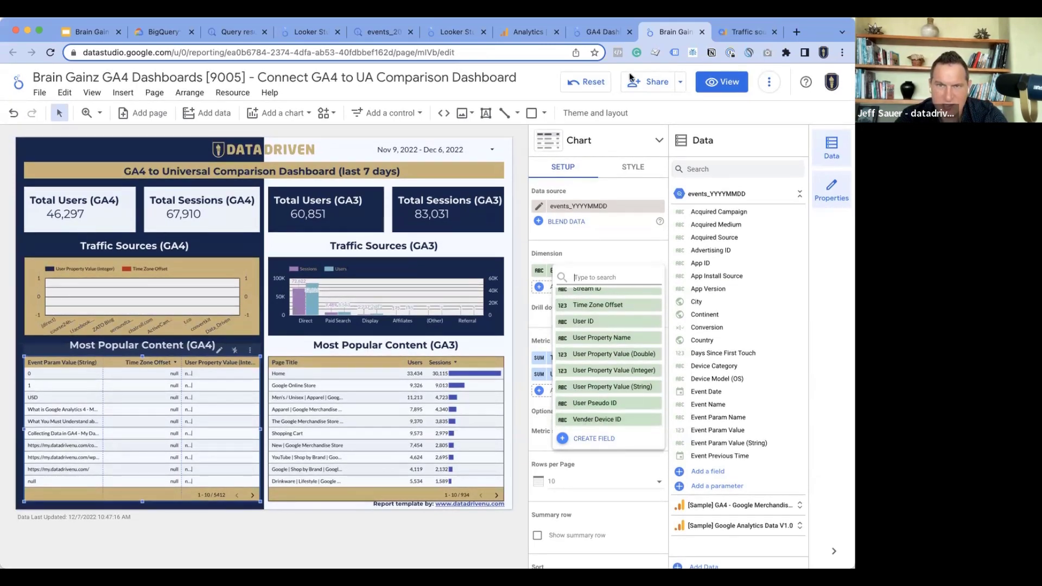
Switch to the Looker Studio Reporting - 12/7/22 report and search the bar chart's dimension choices for "tra" and for "cha"
click(387, 40)
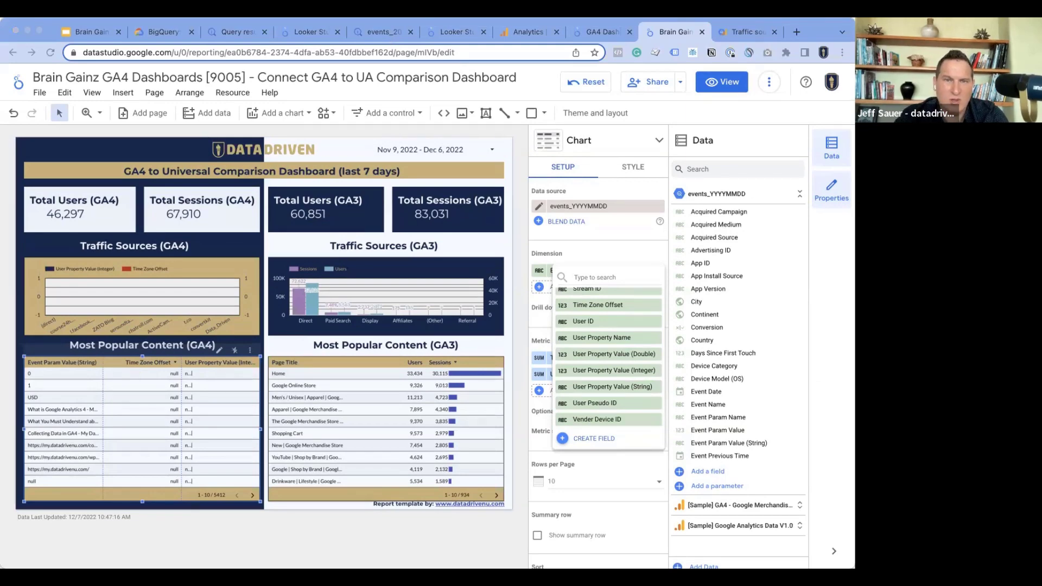
click(312, 33)
click(239, 34)
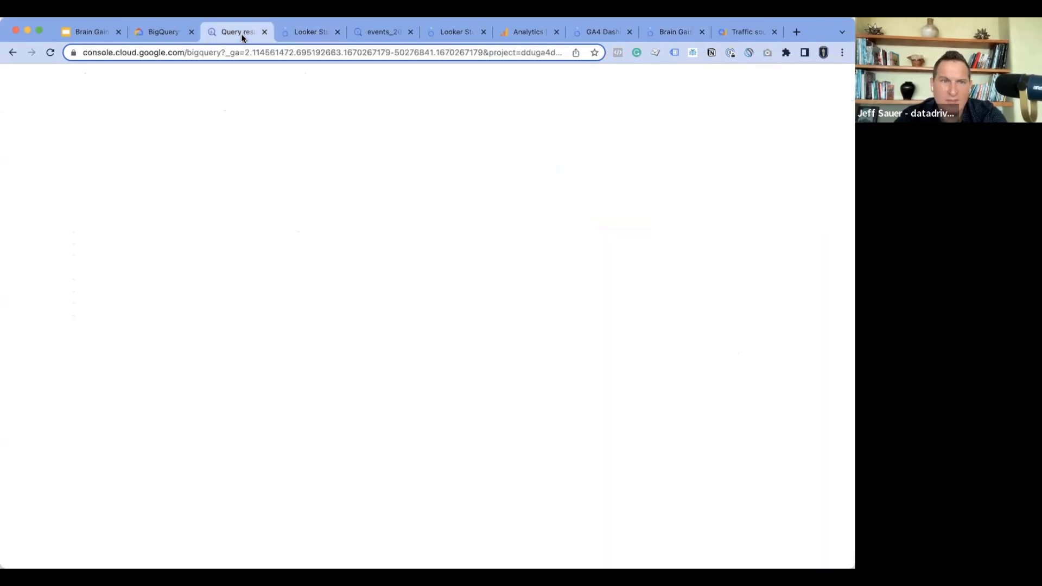
click(316, 33)
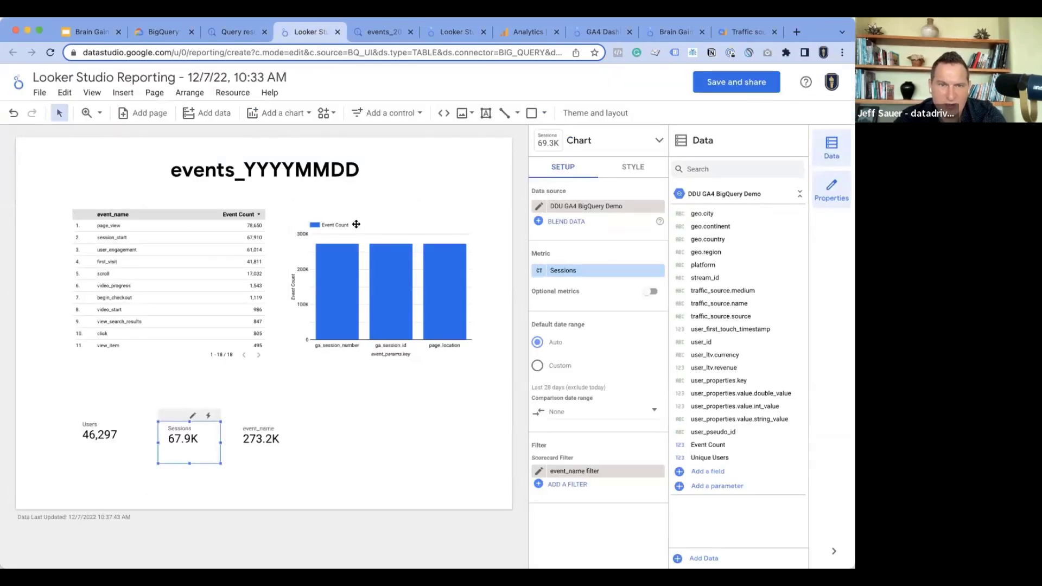
click(443, 240)
click(571, 270)
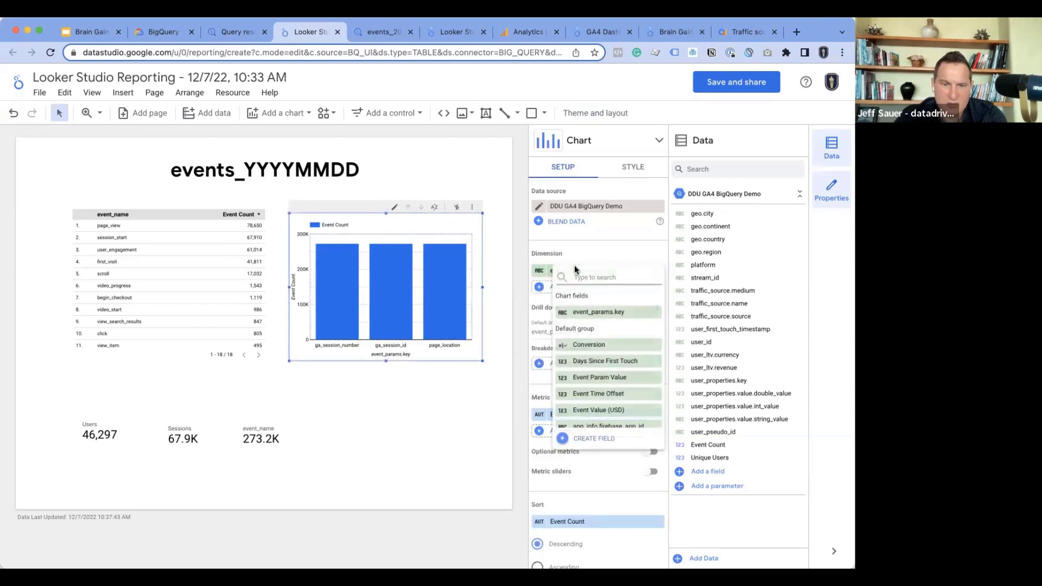
text(tra)
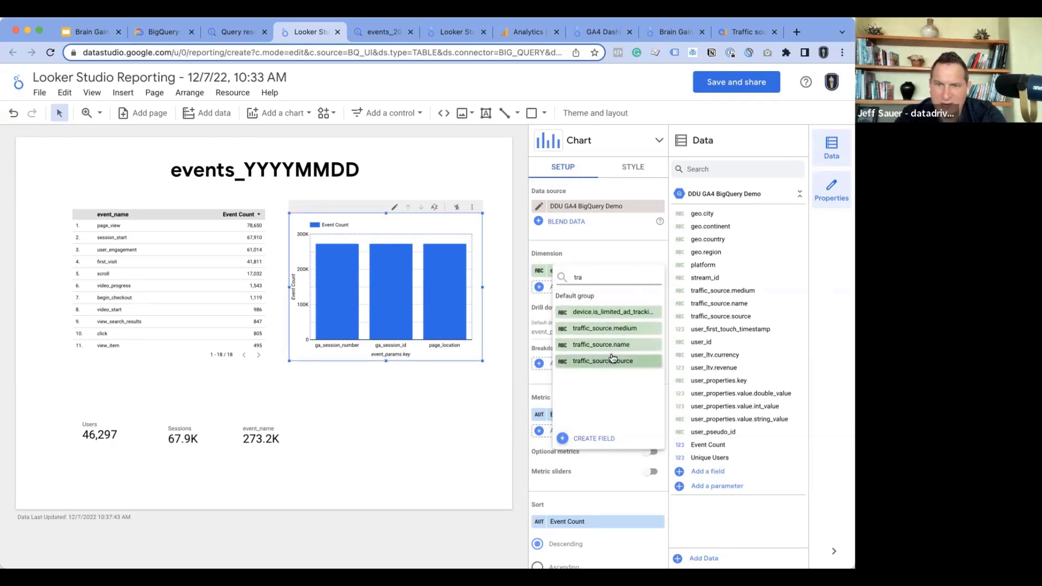
key(BackSpace)
key(BackSpace)
key(BackSpace)
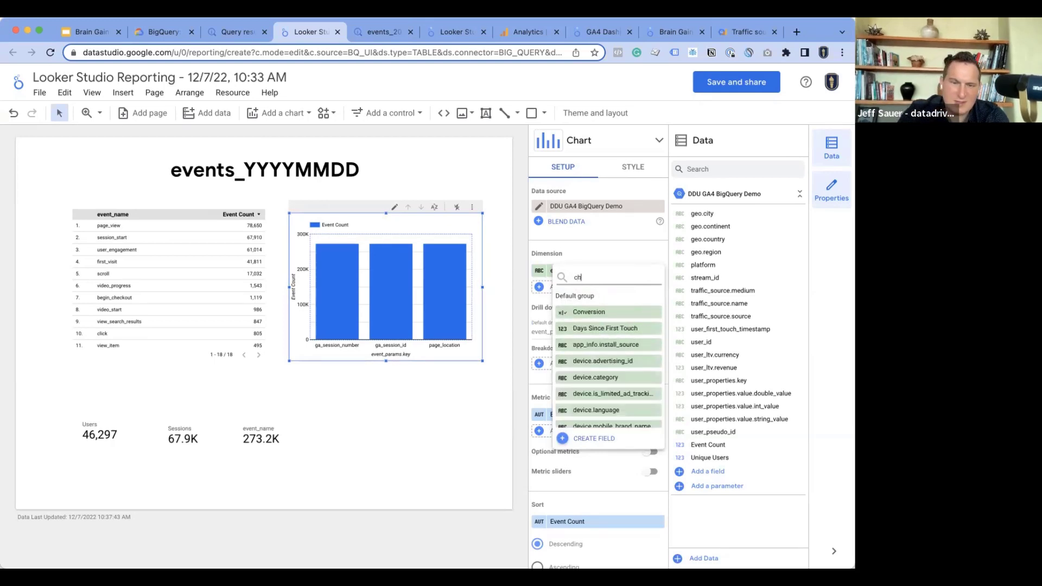
text(cha)
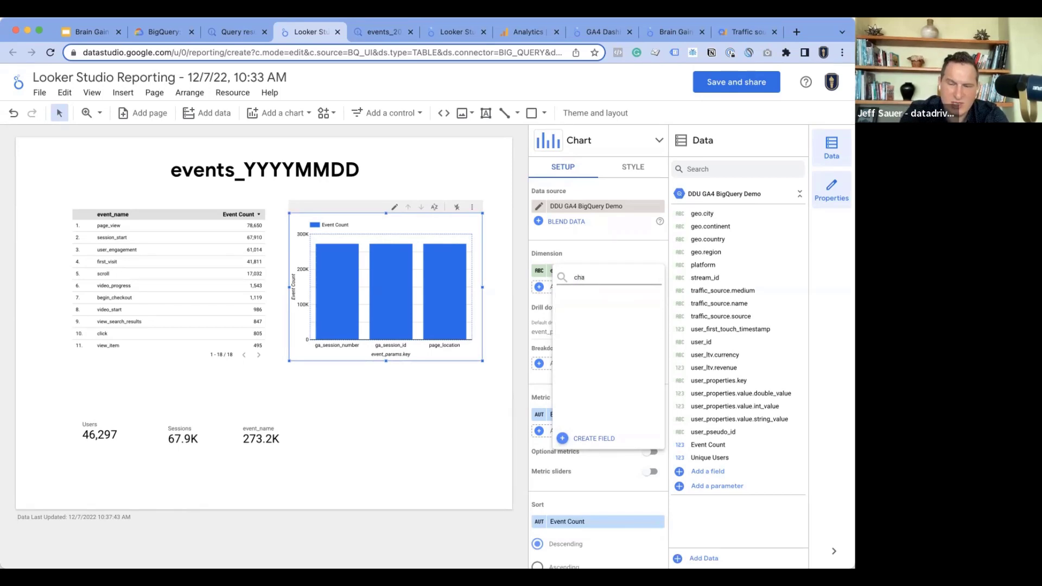
key(BackSpace)
key(BackSpace)
key(BackSpace)
Search the dimension choices for "source" and replace the bar chart's event_params.key dimension with traffic_source.source
text(s)
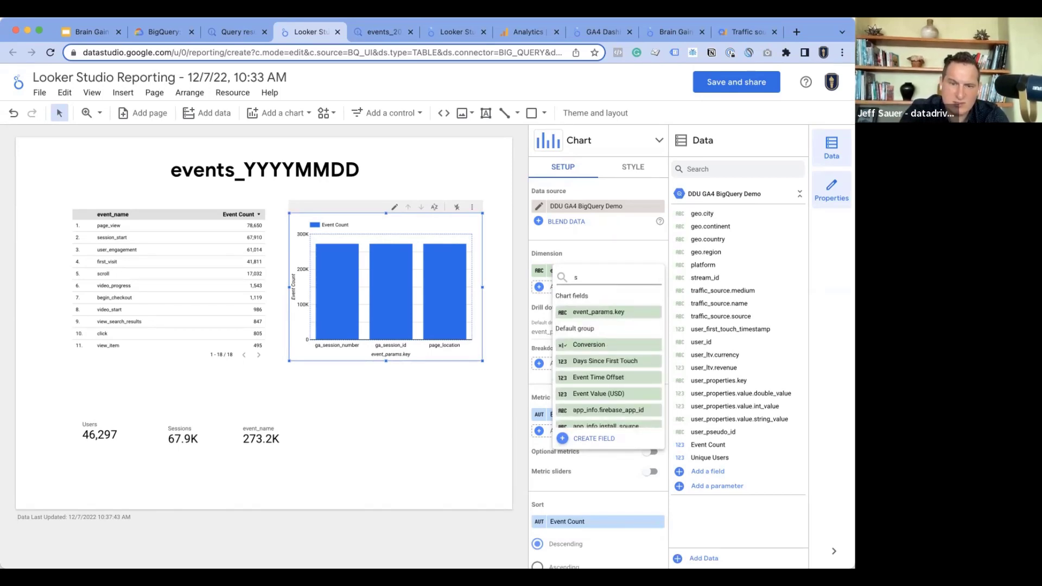
text(ource)
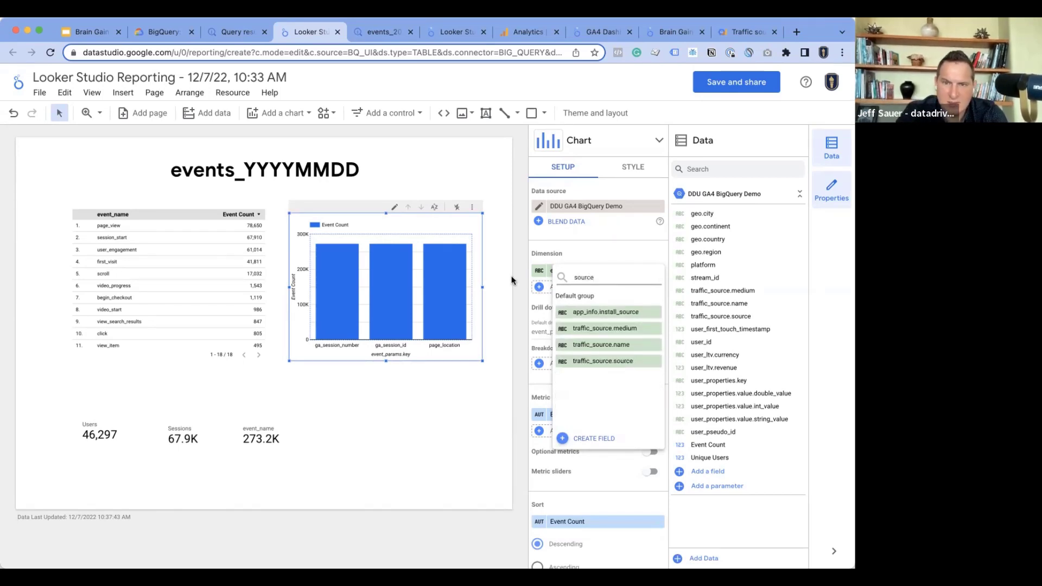
click(609, 362)
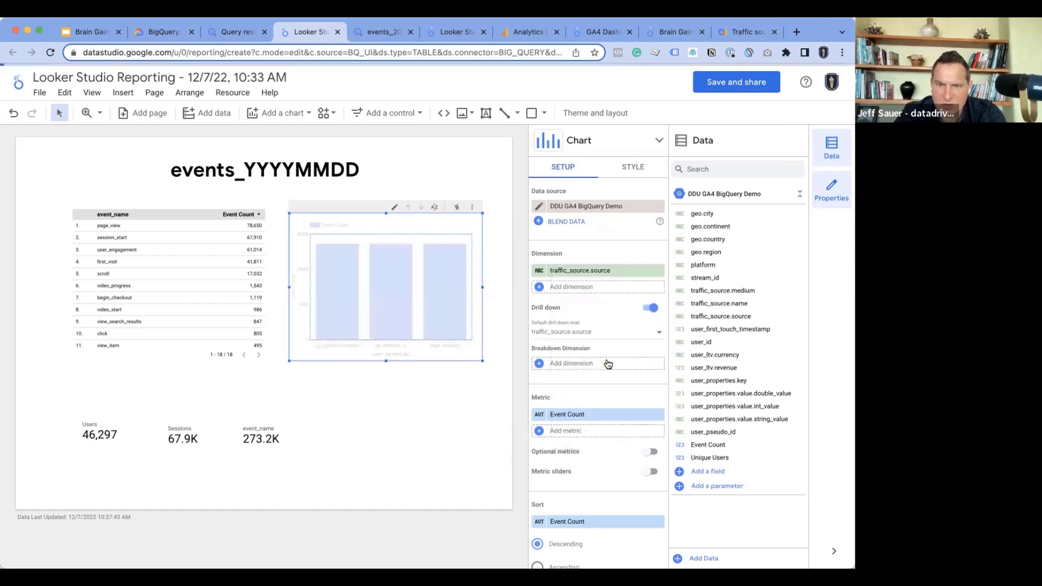
Add traffic_source.medium as the bar chart's second dimension and convert the chart into a plain table
click(597, 287)
text(medium)
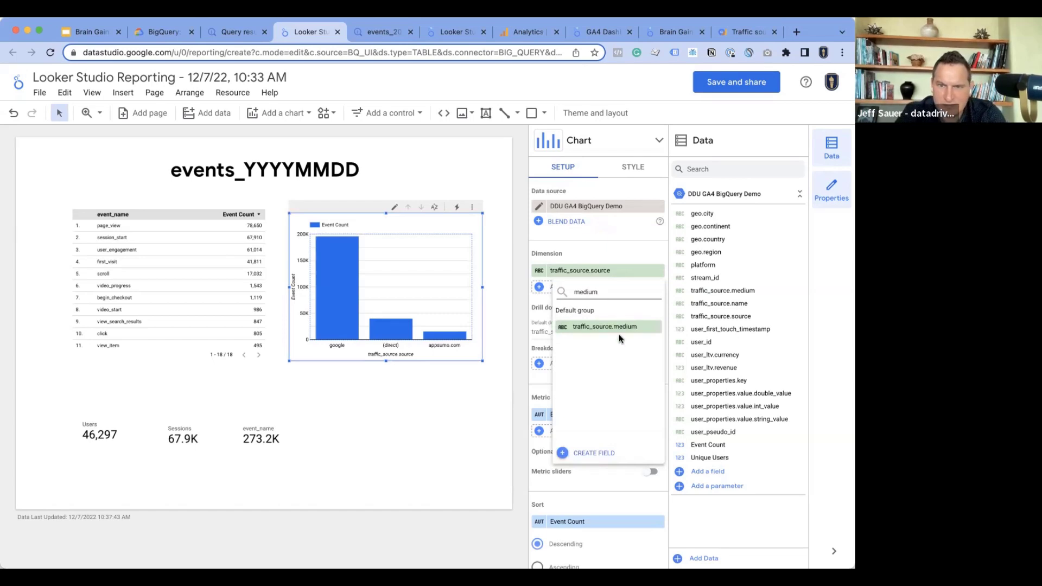
click(603, 328)
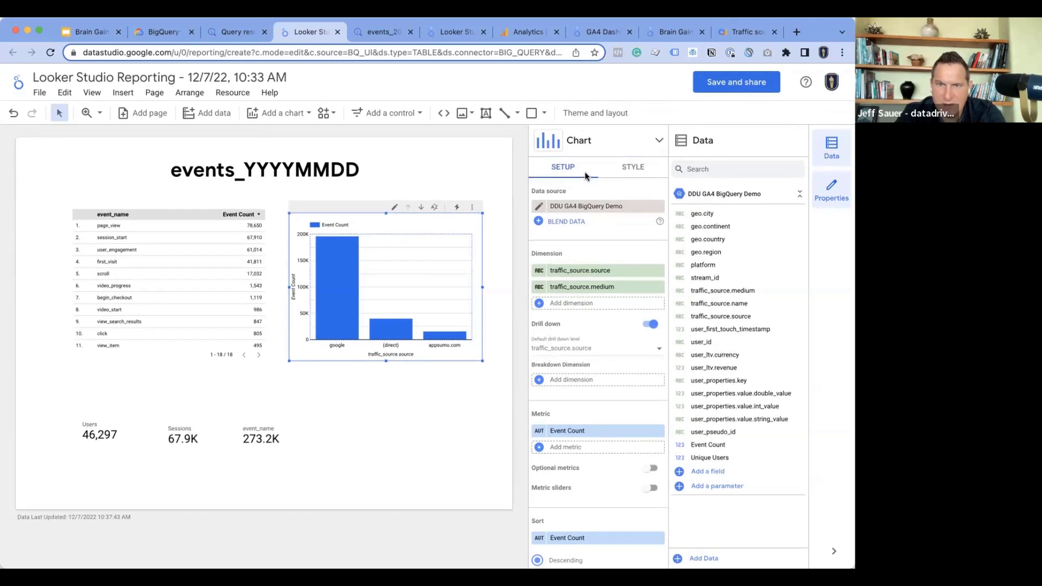
click(614, 141)
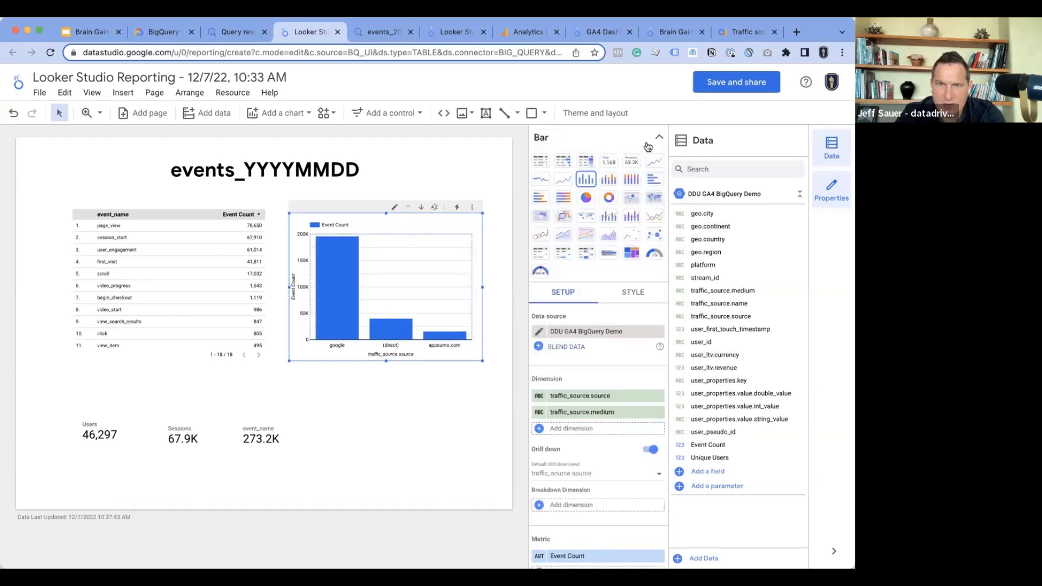
click(540, 160)
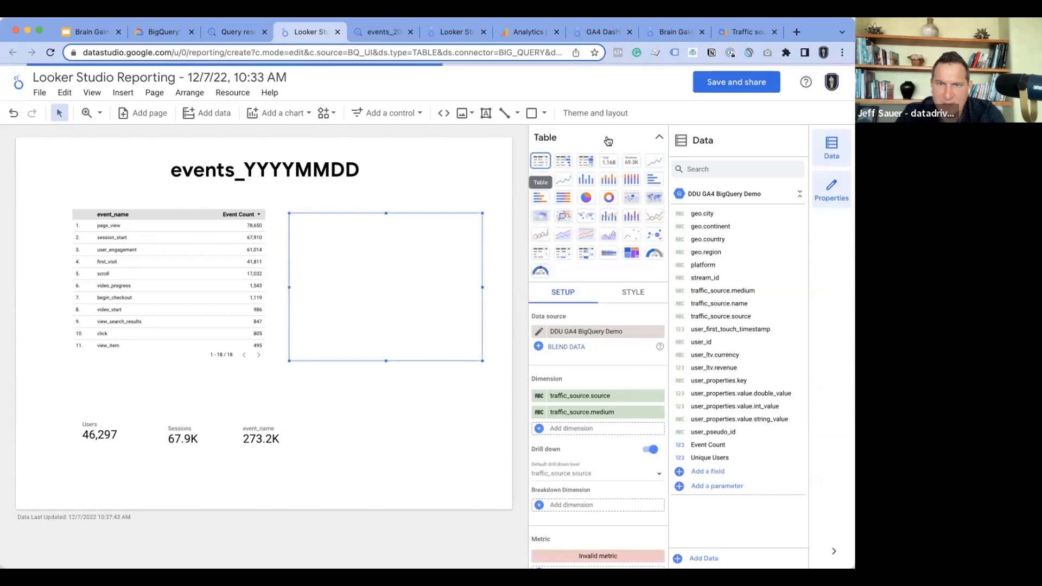
Try the traffic source table as a table with bars, and convert it to a table with heatmap
click(656, 135)
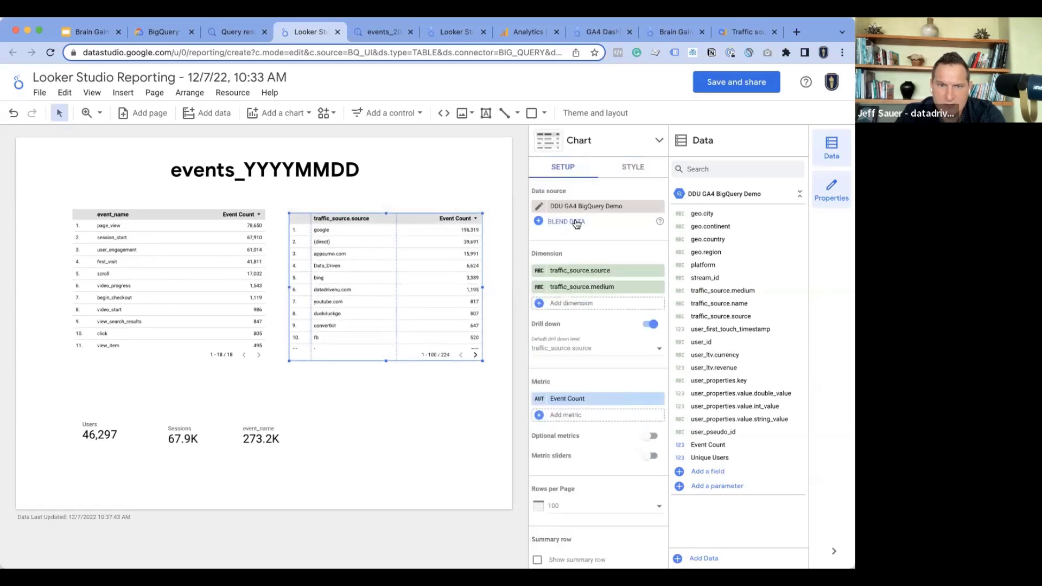
scroll(599, 242, down, 3)
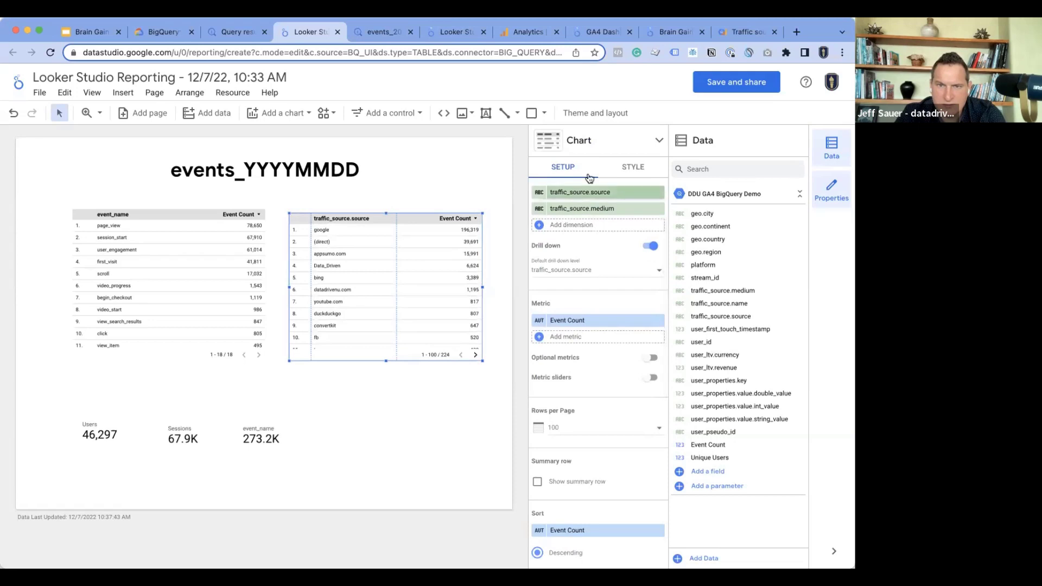
click(596, 148)
click(563, 162)
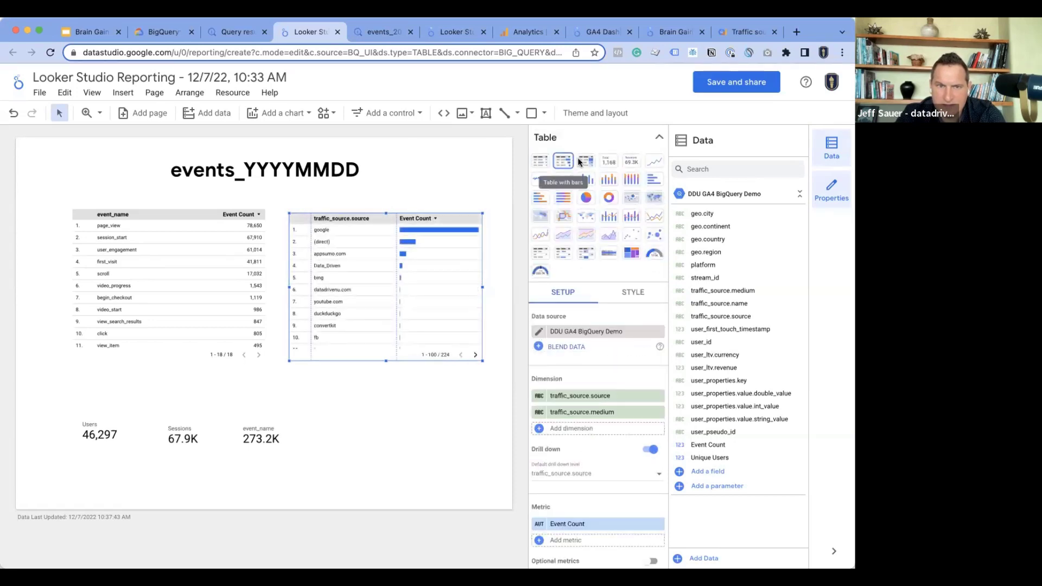
click(588, 159)
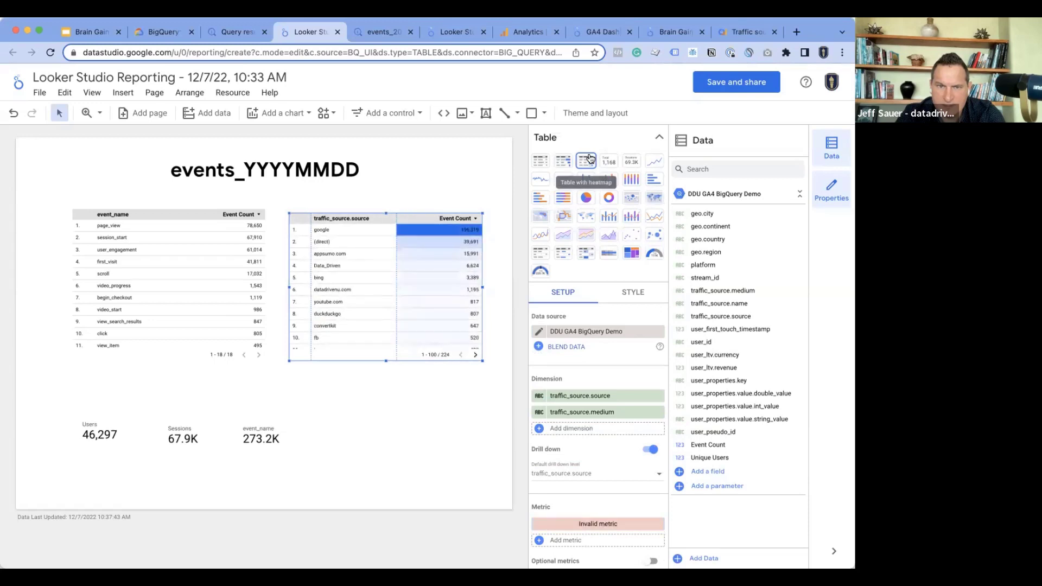
click(621, 144)
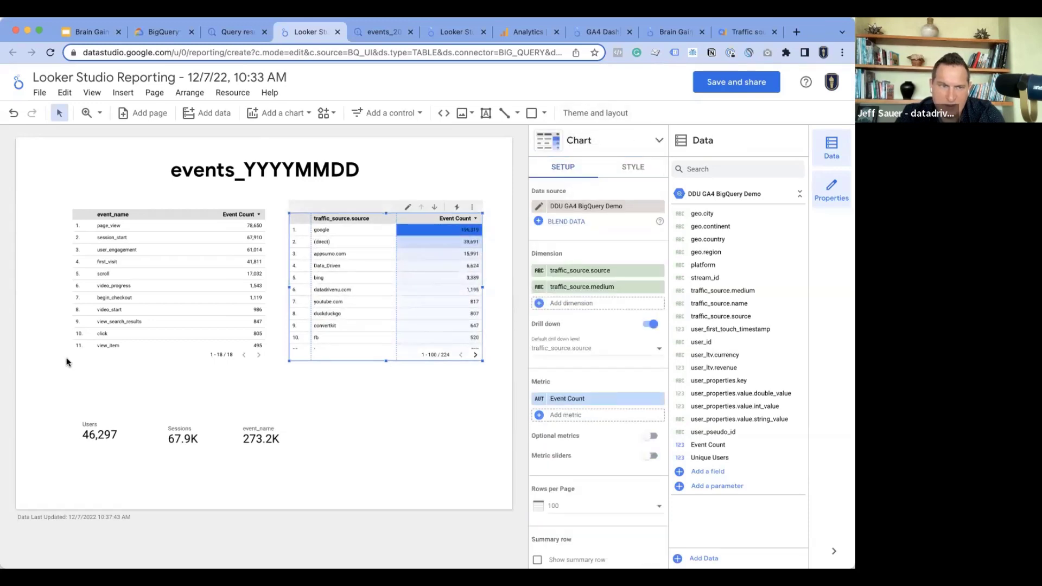
Replace the heatmap table's Event Count metric with Unique Users
click(573, 399)
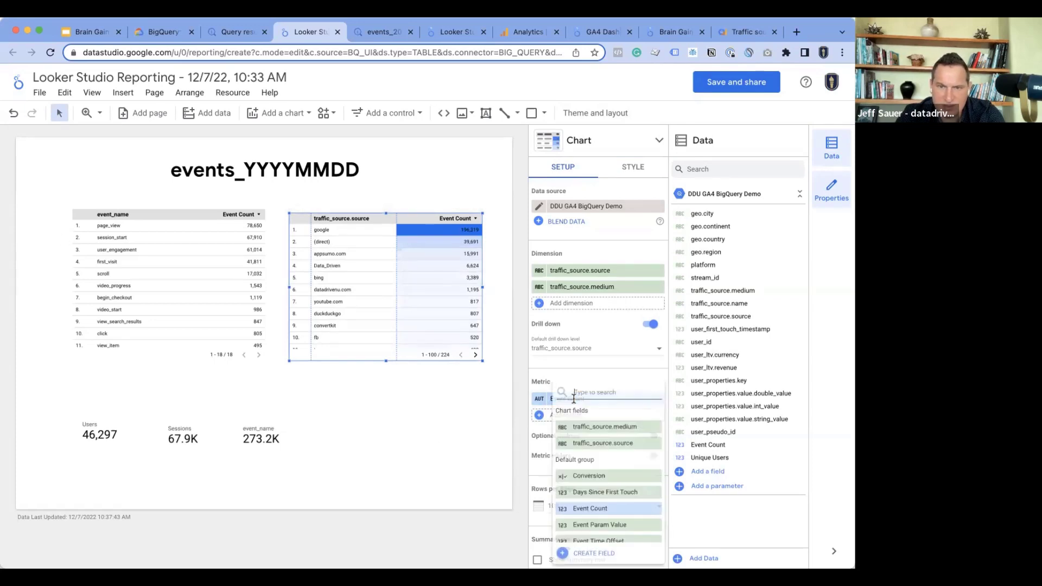
text(users)
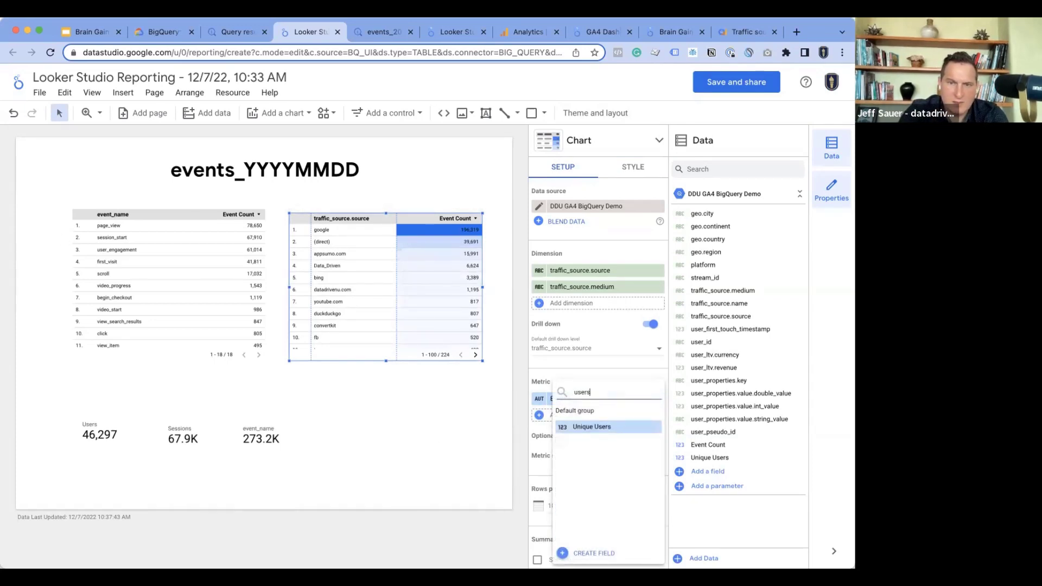
click(587, 427)
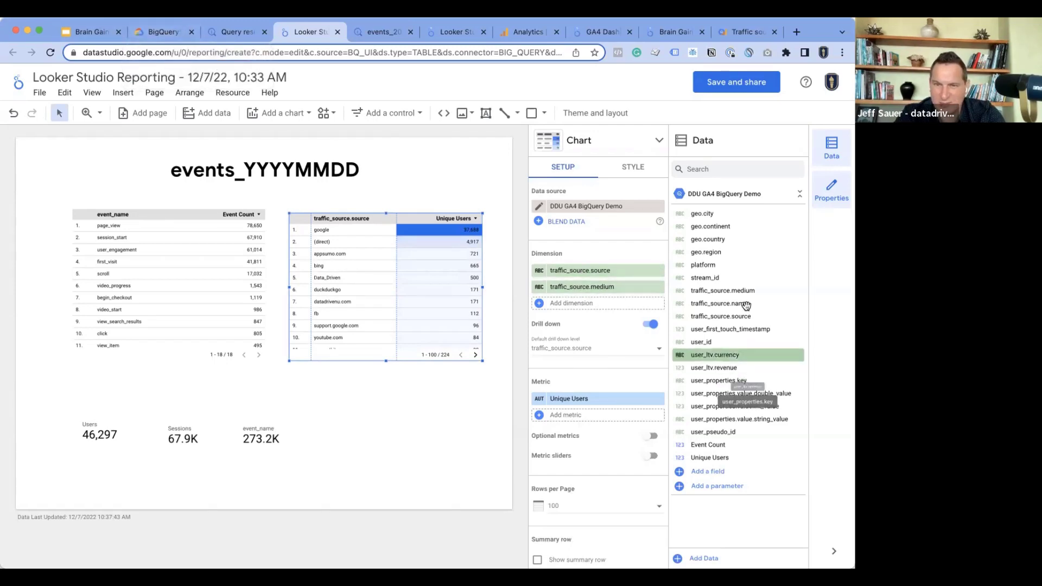
Switch to the Brain Gainz GA4 Comparison Dashboard BigQuery report and open it for editing
click(659, 27)
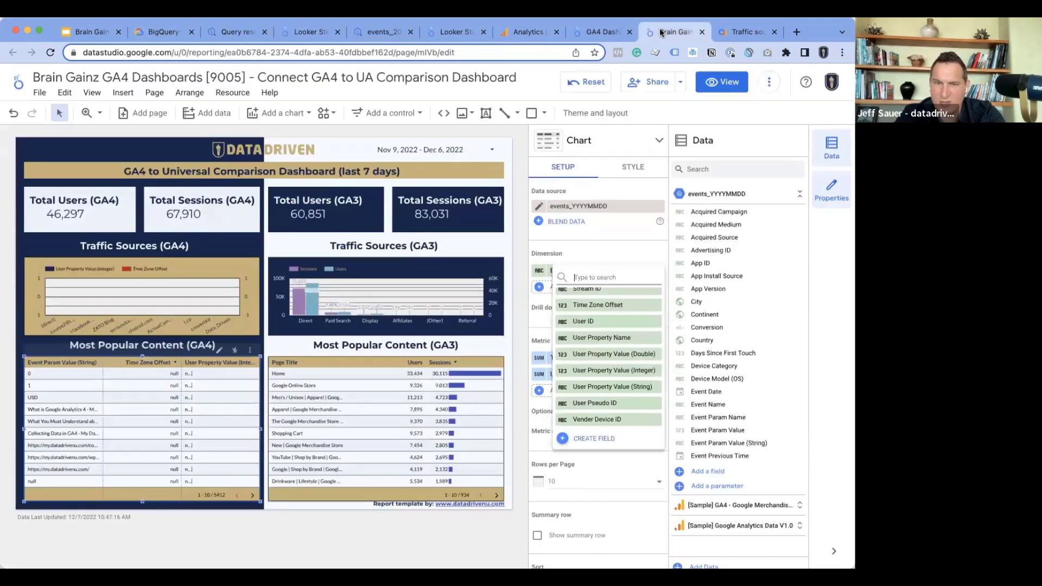
click(728, 31)
click(680, 32)
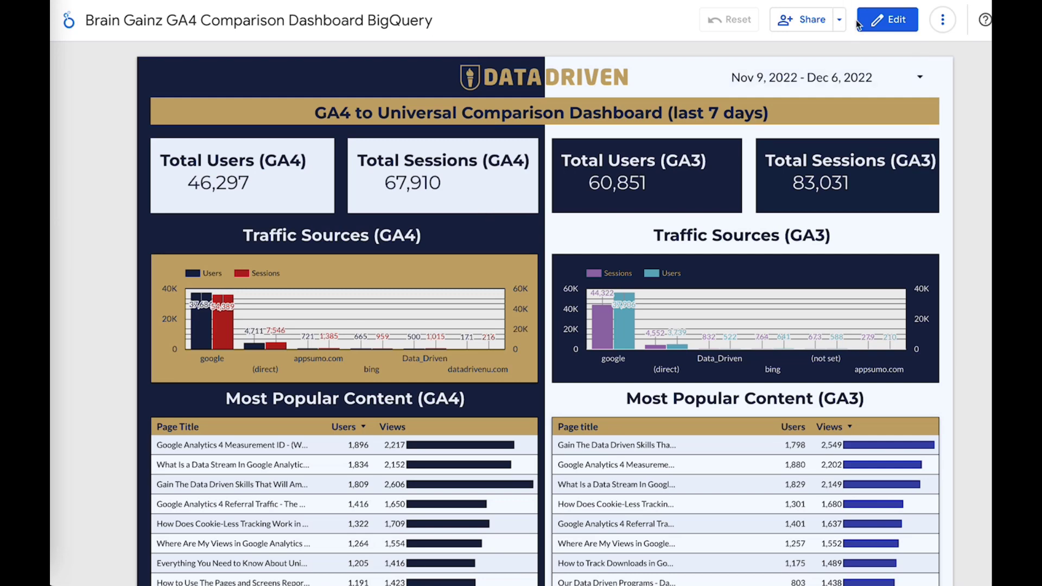
click(895, 21)
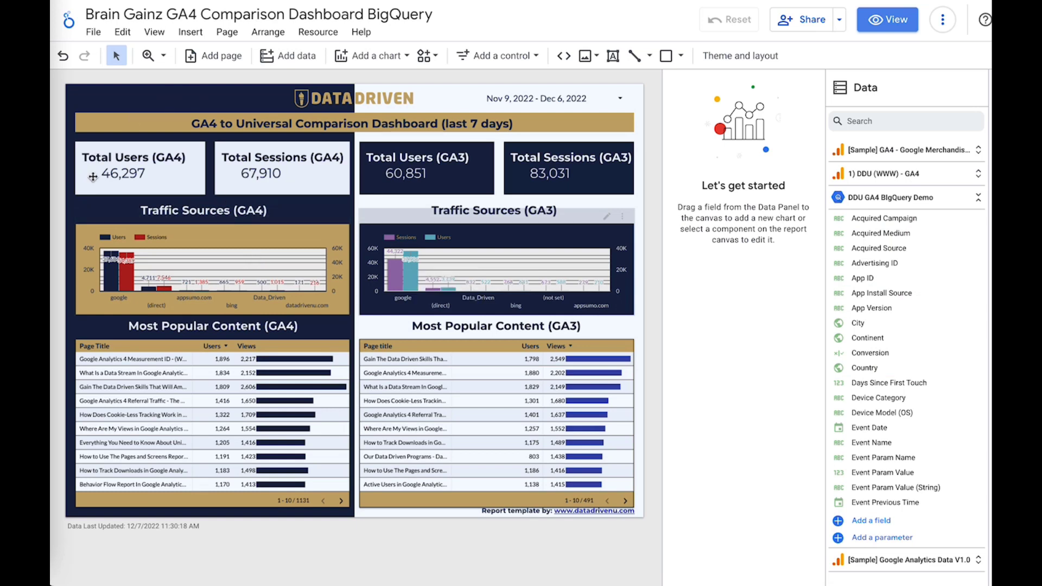
Select the Total Users (GA4) scorecard and examine its data source and metric
click(137, 157)
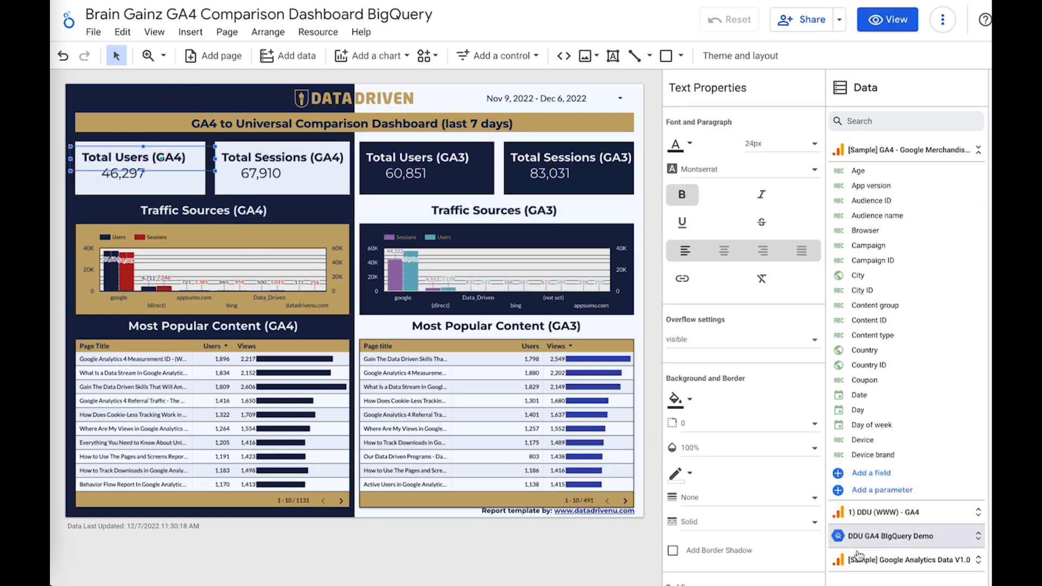
click(869, 536)
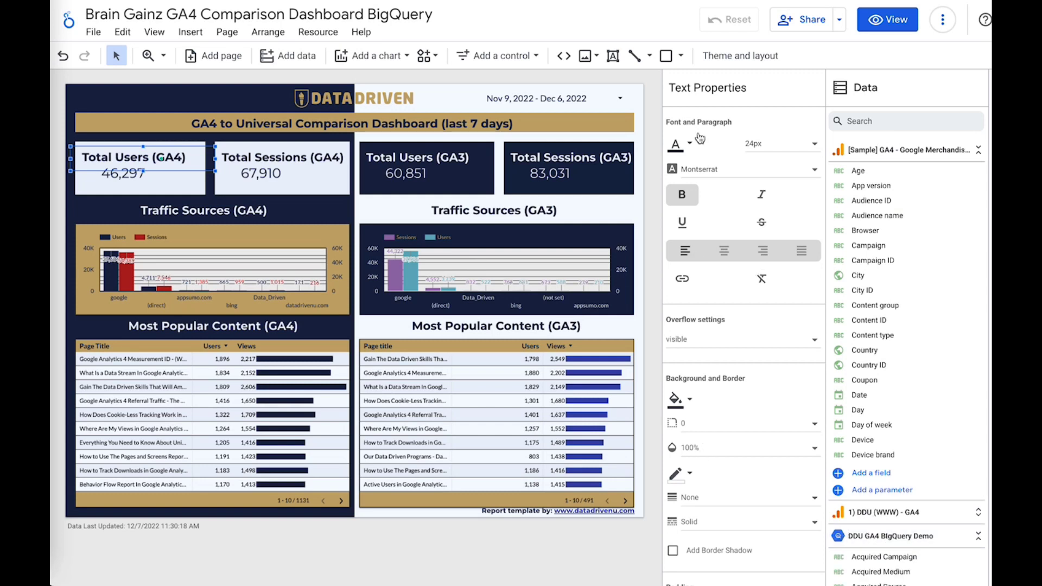
click(140, 176)
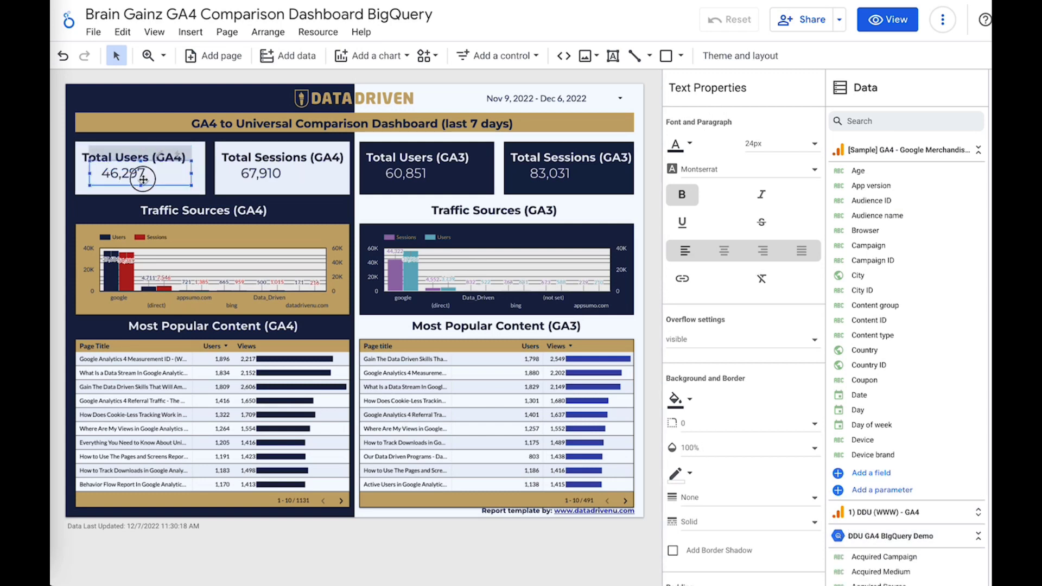
click(697, 120)
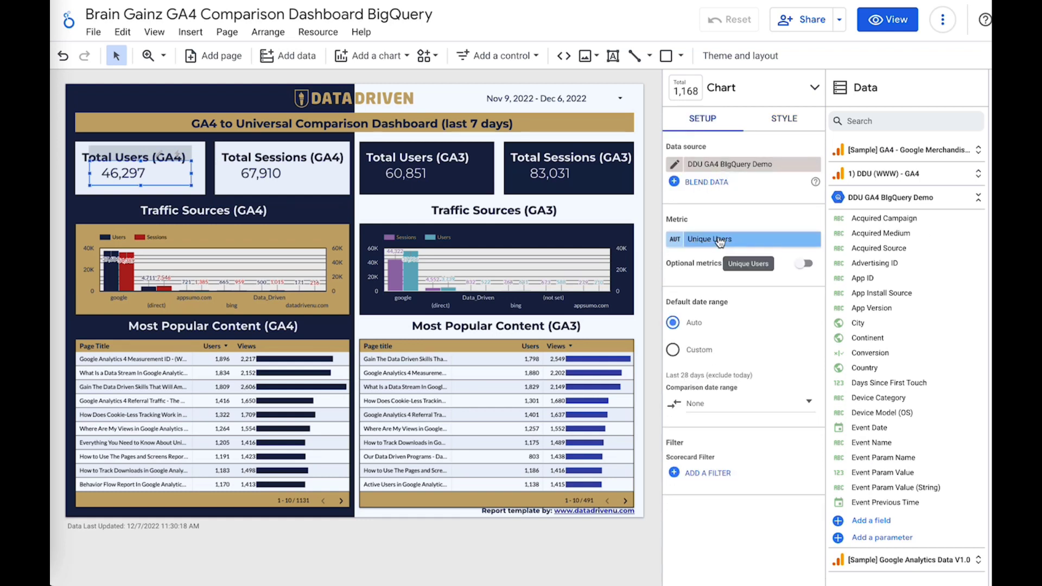
Examine the Total Sessions (GA4) scorecard's metric and the conditions of its Event Name = Sessions filter, and close the filter unchanged
click(272, 182)
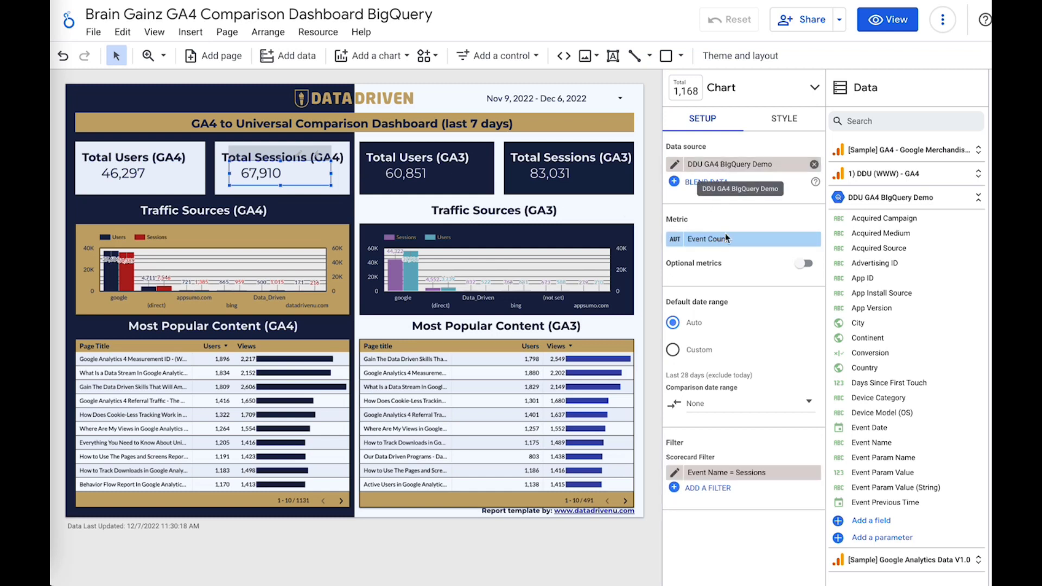
click(738, 476)
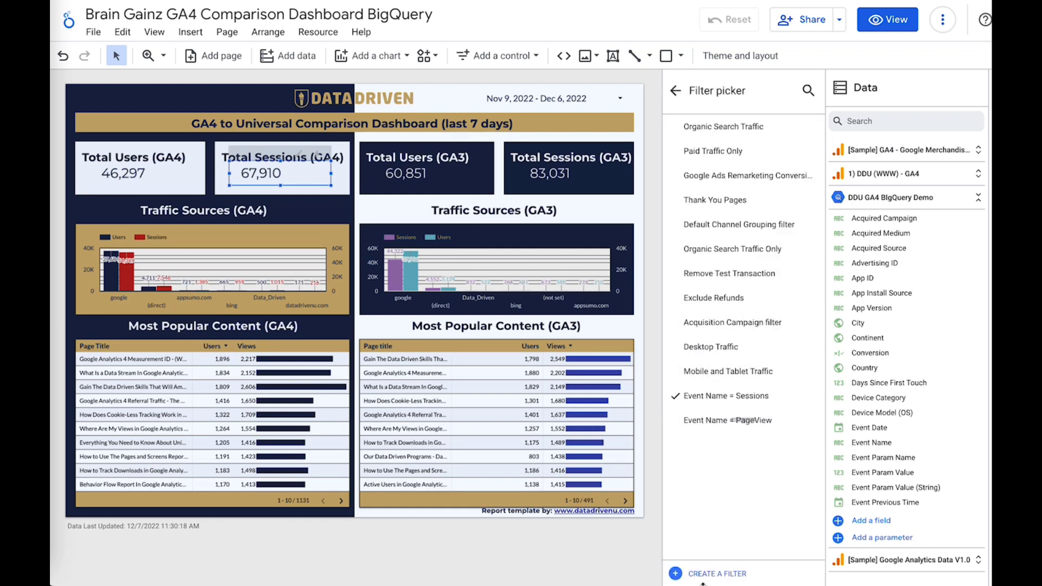
double_click(716, 397)
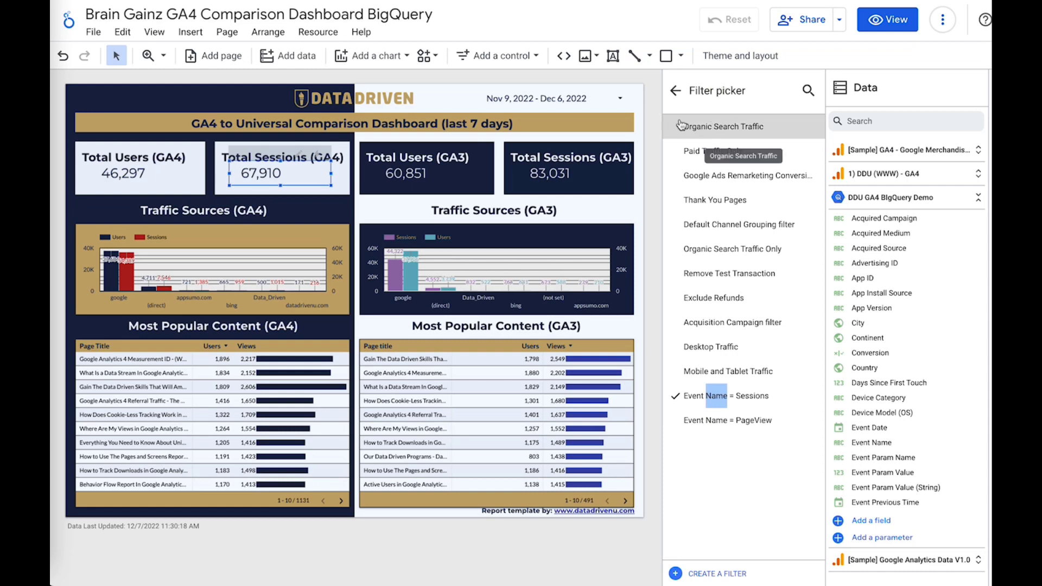
click(675, 90)
click(674, 476)
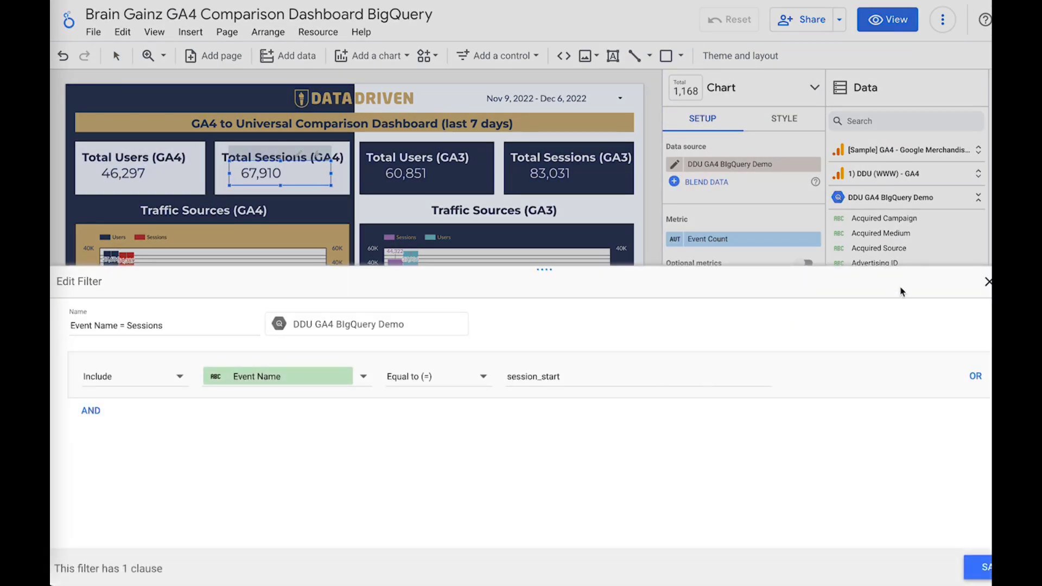
click(983, 283)
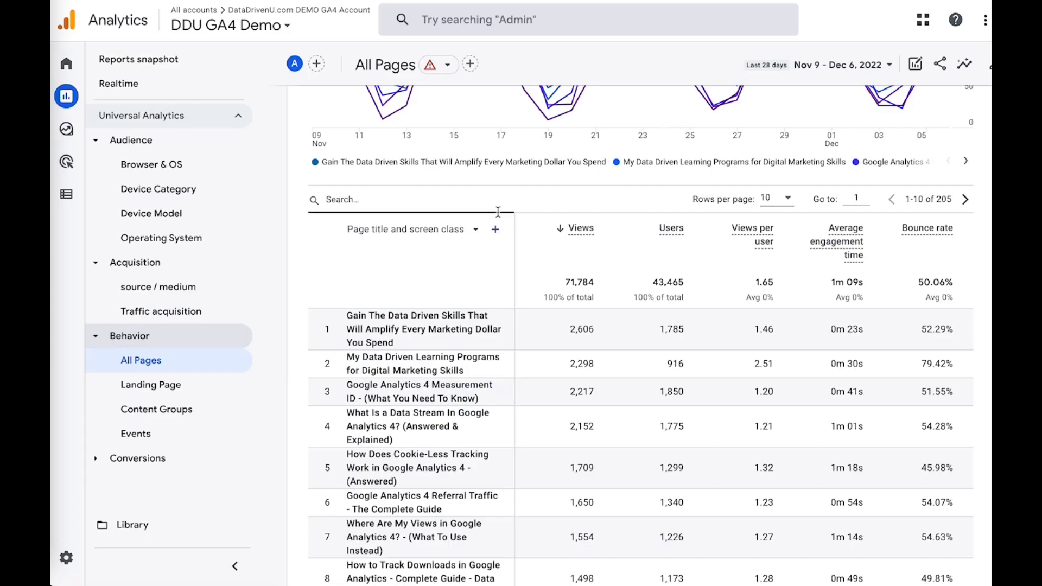
Look over the All Pages report in Google Analytics and open the Events report
scroll(458, 289, up, 1)
scroll(456, 290, up, 1)
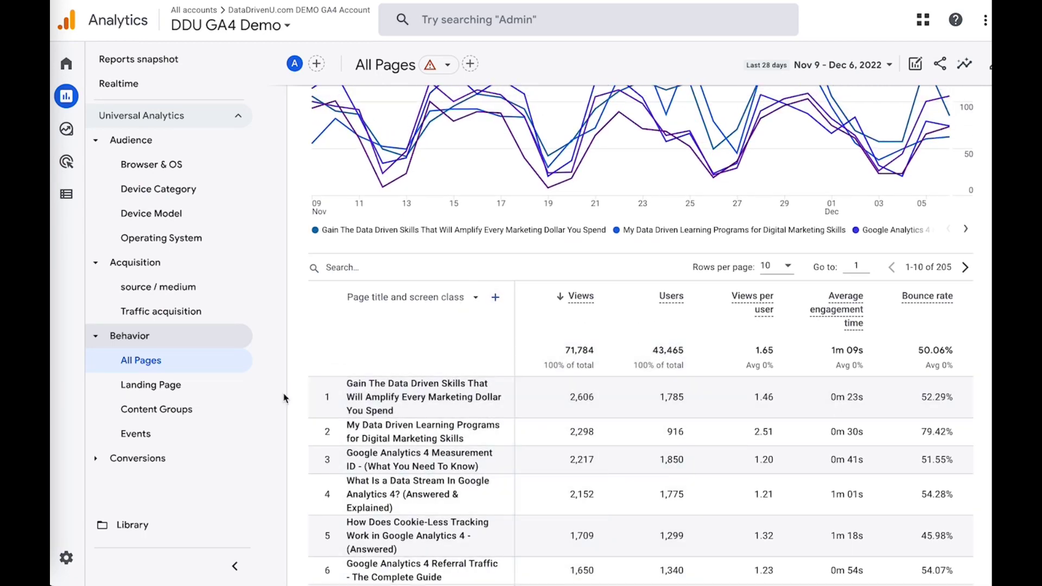
click(155, 433)
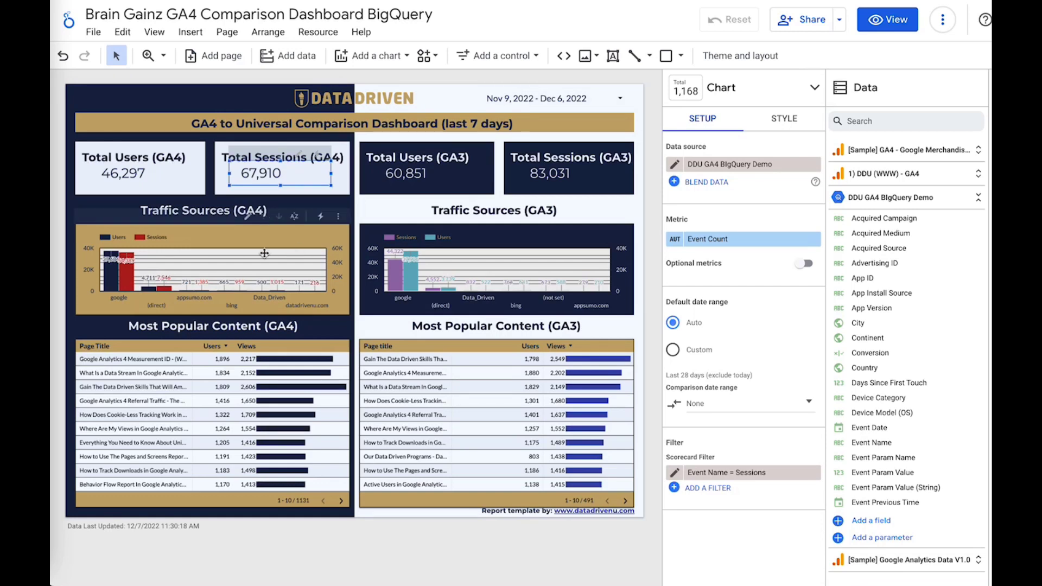
Select the dashboard's Traffic Sources (GA4) chart and examine its dimension and metrics
click(249, 289)
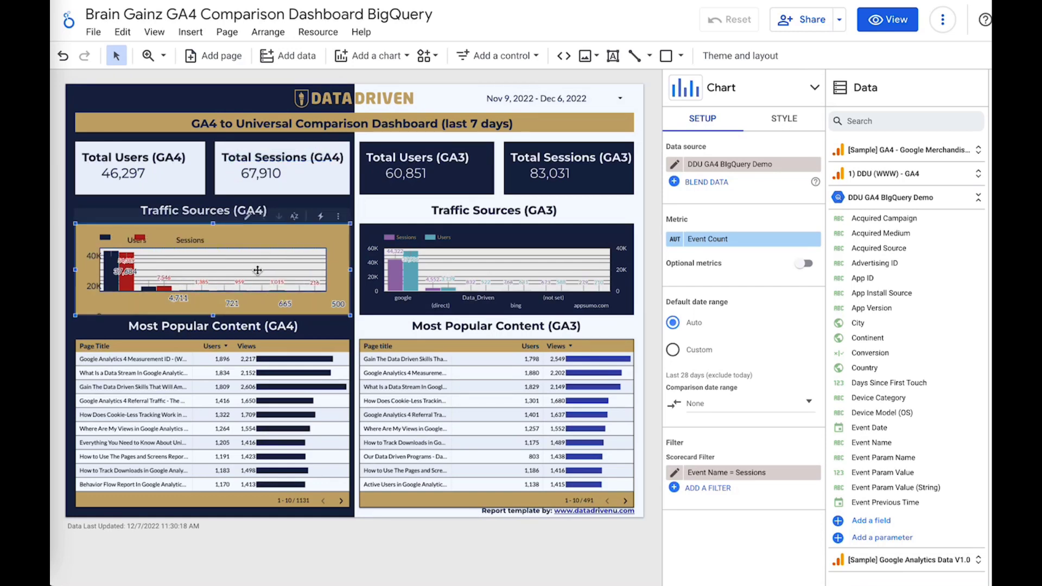
click(62, 222)
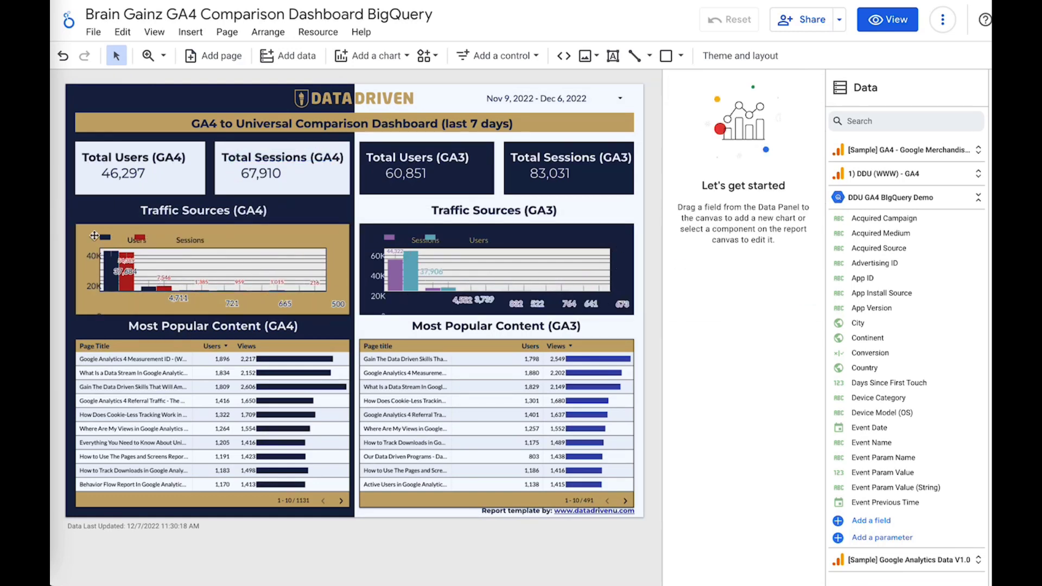
click(138, 260)
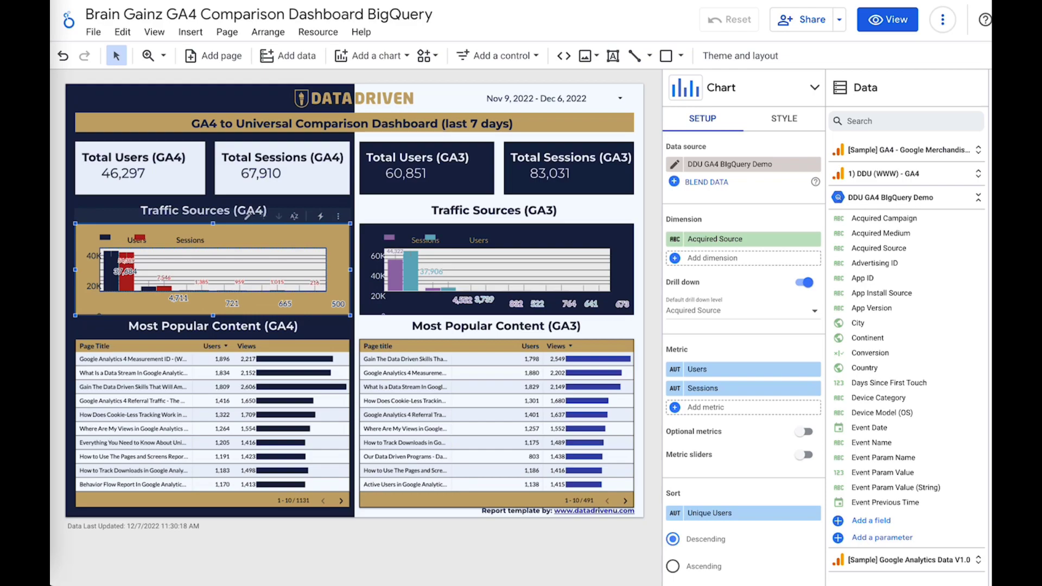
Switch to the source / medium report in Google Analytics and set its primary dimension to Session source
click(410, 1)
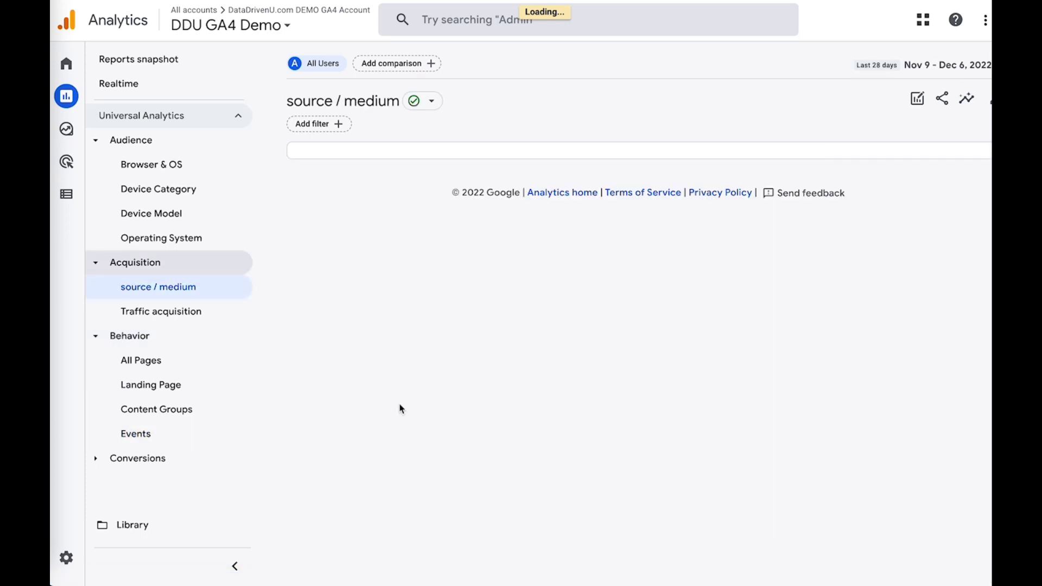
click(425, 201)
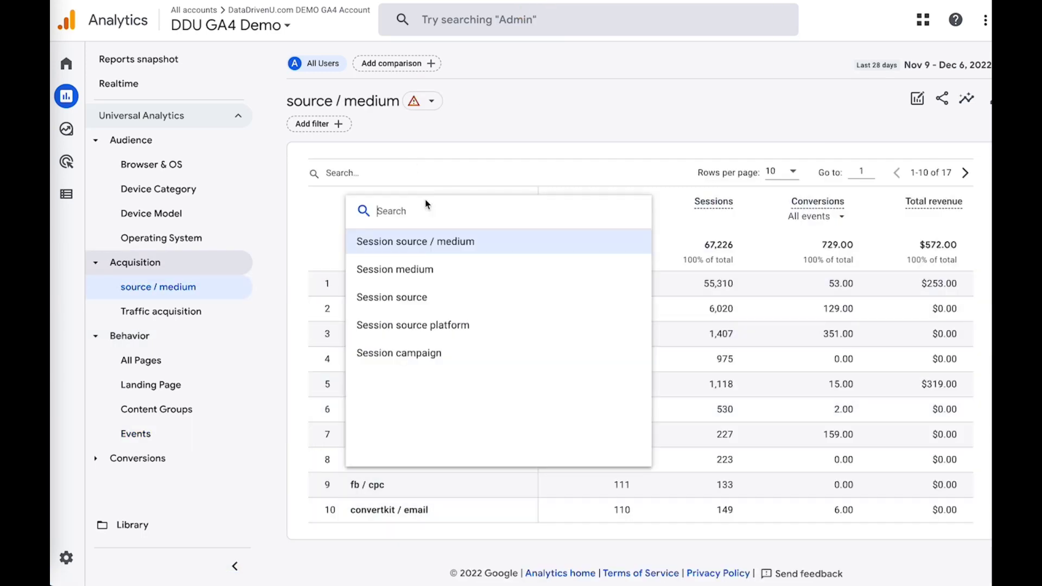
click(399, 297)
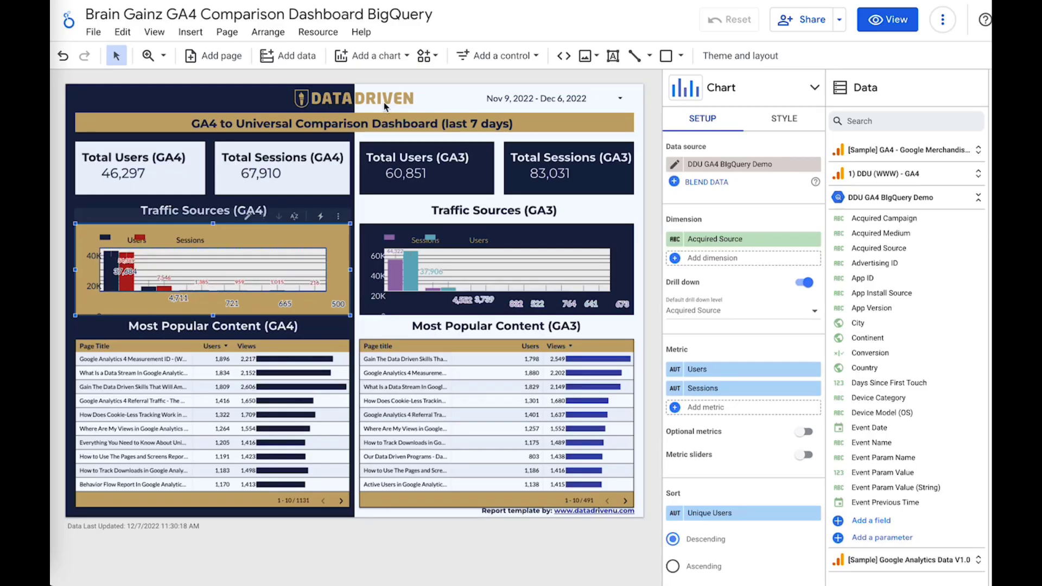
Check which source field the Traffic Sources (GA4) chart's Users metric uses, leaving its settings unchanged
mouse_move(114, 284)
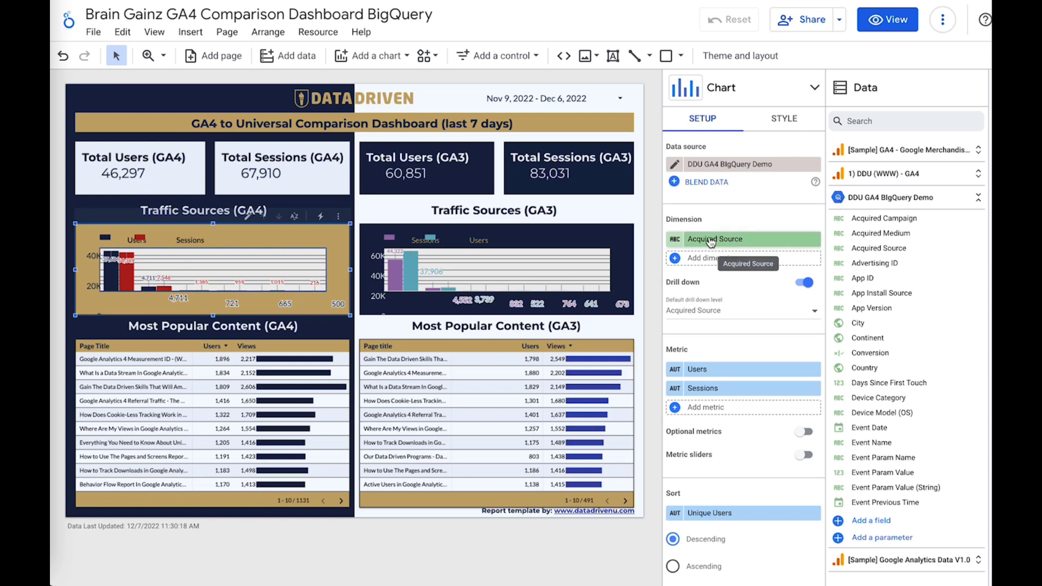
click(679, 371)
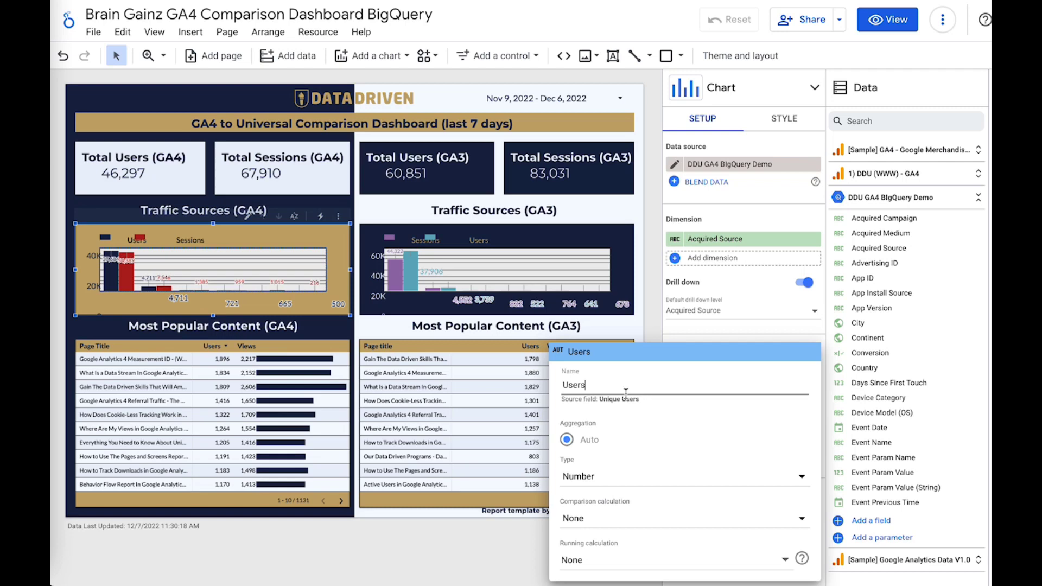
click(679, 386)
key(Escape)
Examine the Traffic Sources (GA4) chart's Event Name = Sessions filter, close it unchanged, and open the default drill-down level choices
scroll(747, 363, down, 8)
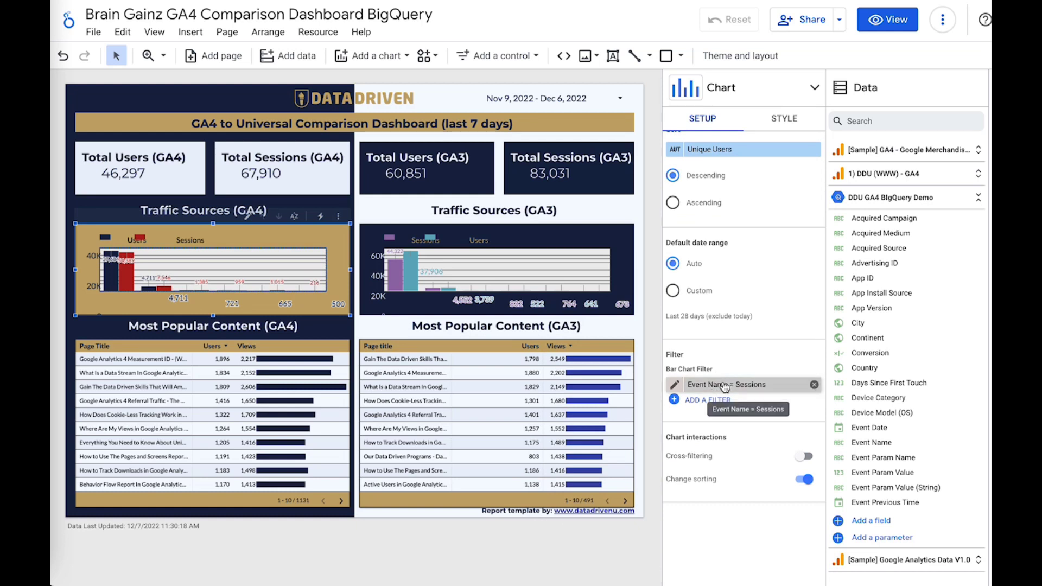
click(675, 384)
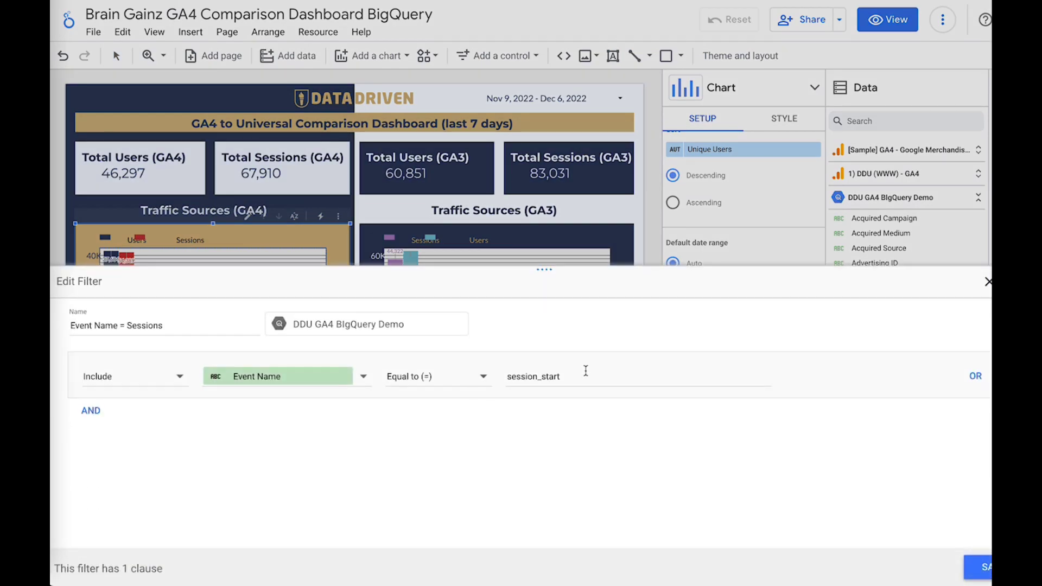
click(988, 281)
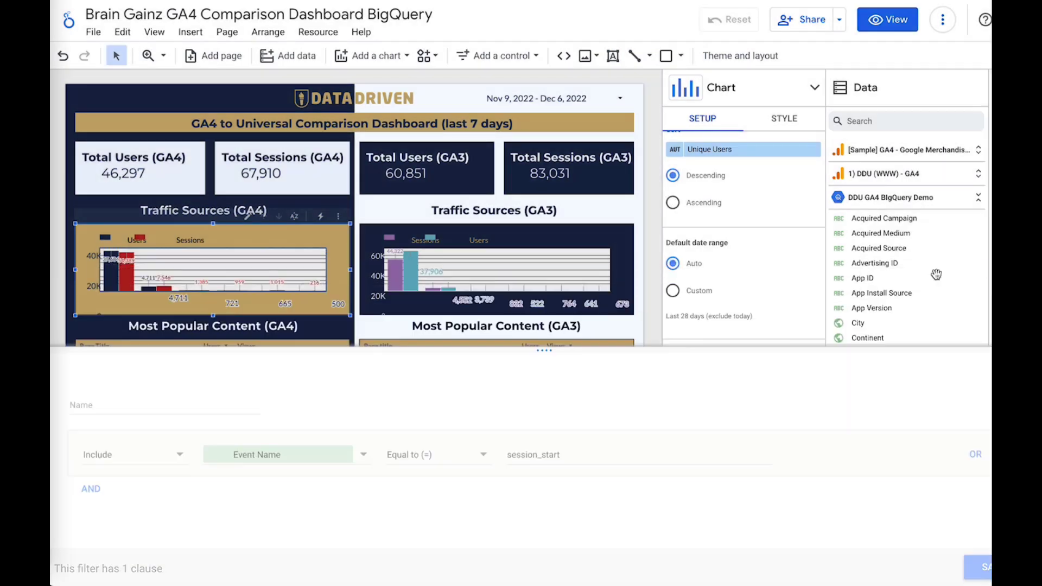
scroll(705, 176, up, 3)
scroll(706, 180, up, 5)
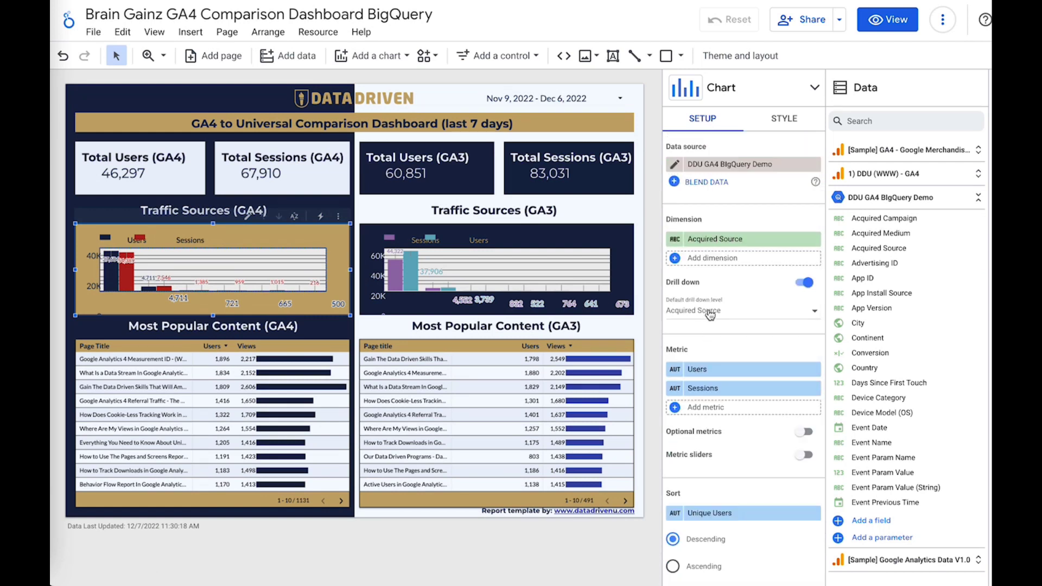
click(720, 310)
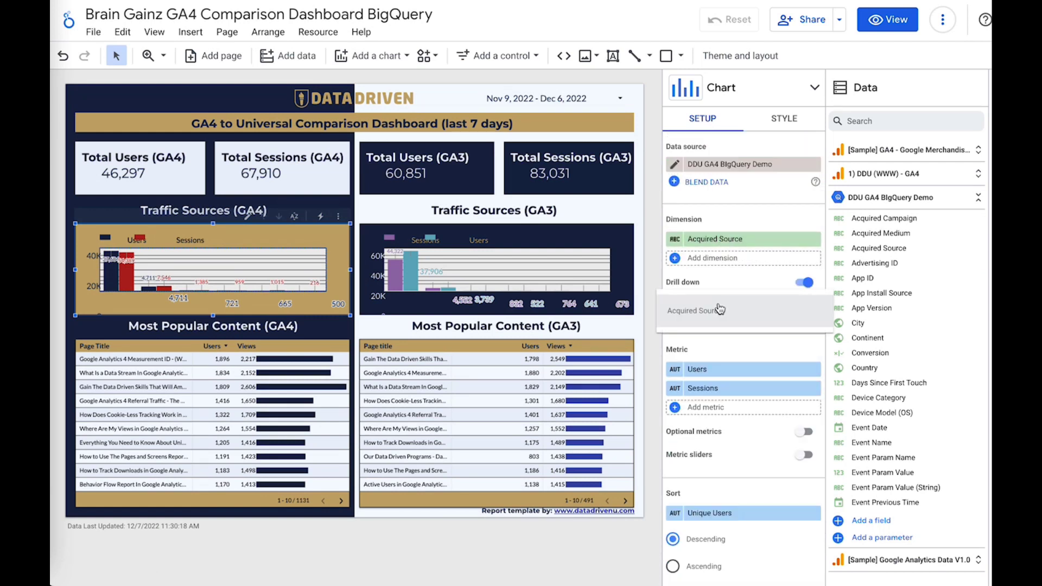
Keep Acquired Source as the default drill-down level, then turn off drill down for the Traffic Sources (GA4) chart
click(718, 313)
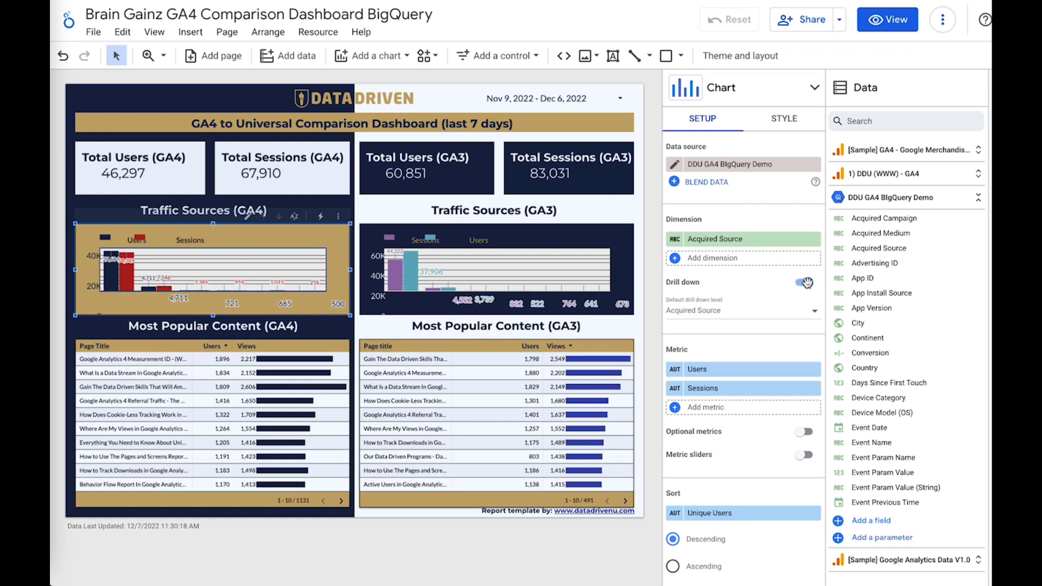
click(806, 283)
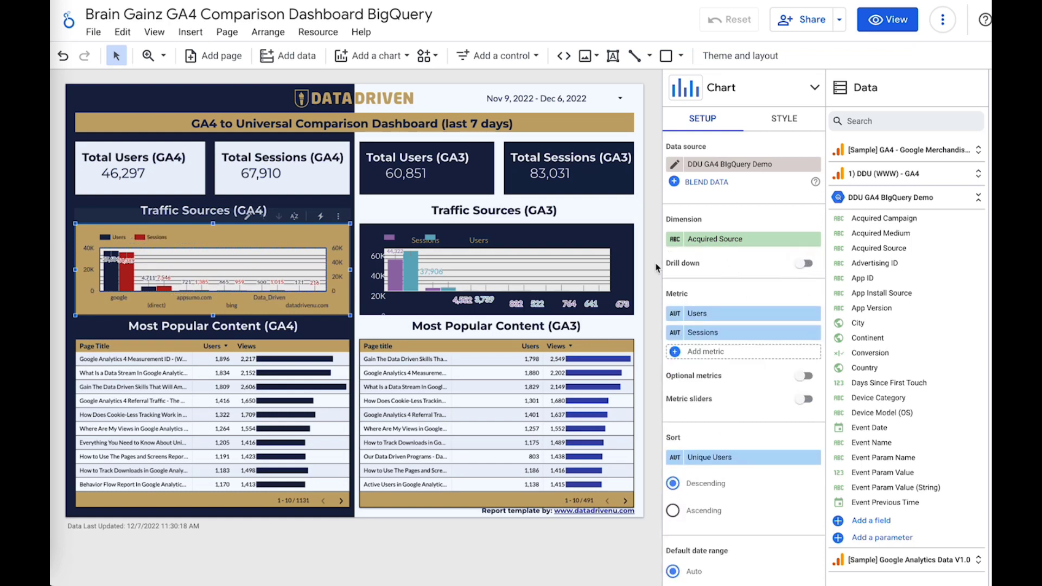
Examine the source / medium report in Google Analytics, sorting its session sources by Users in ascending and again in descending order
mouse_move(112, 269)
scroll(737, 389, down, 5)
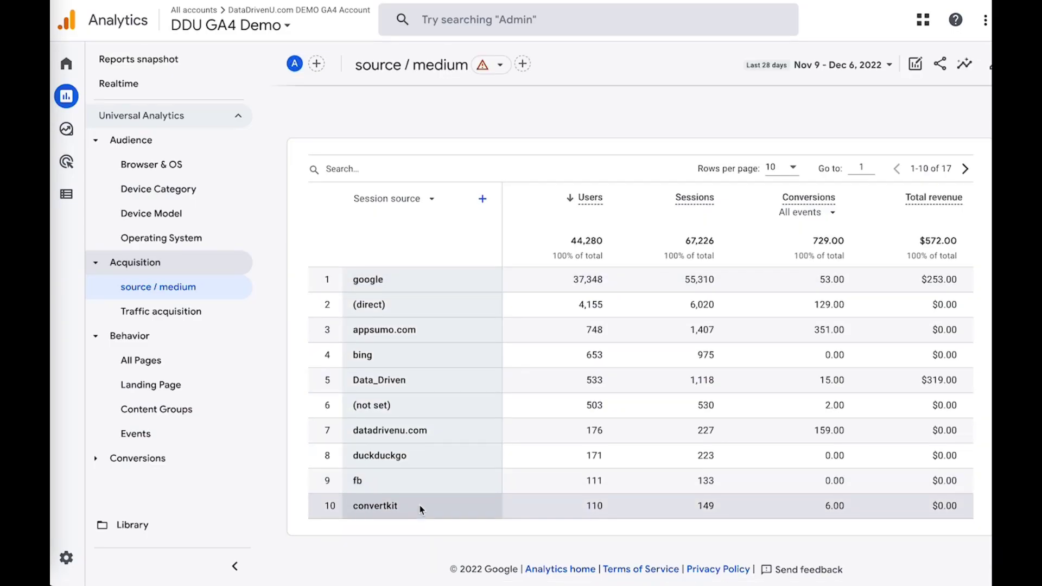
click(595, 200)
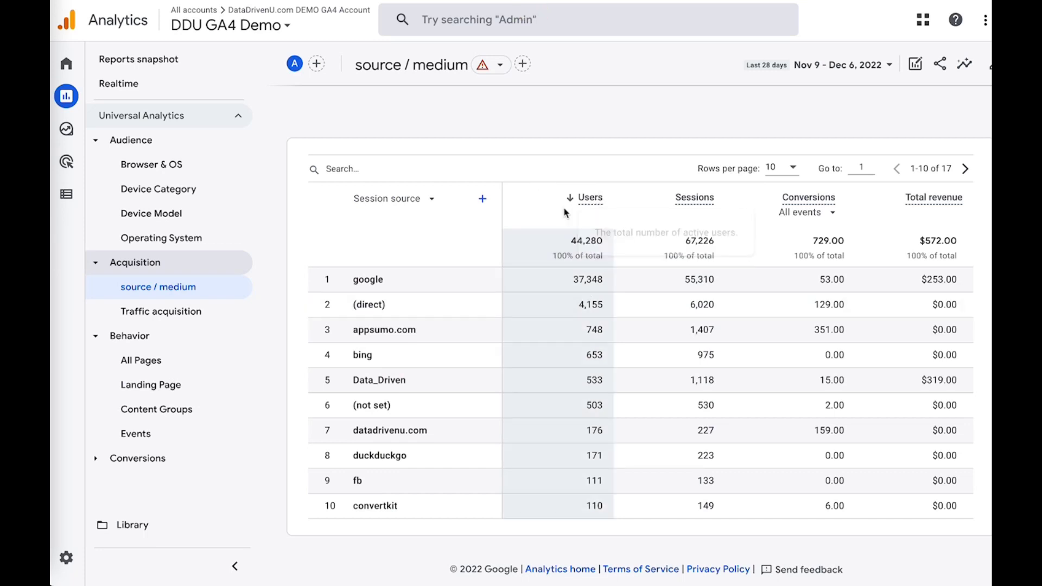
click(576, 202)
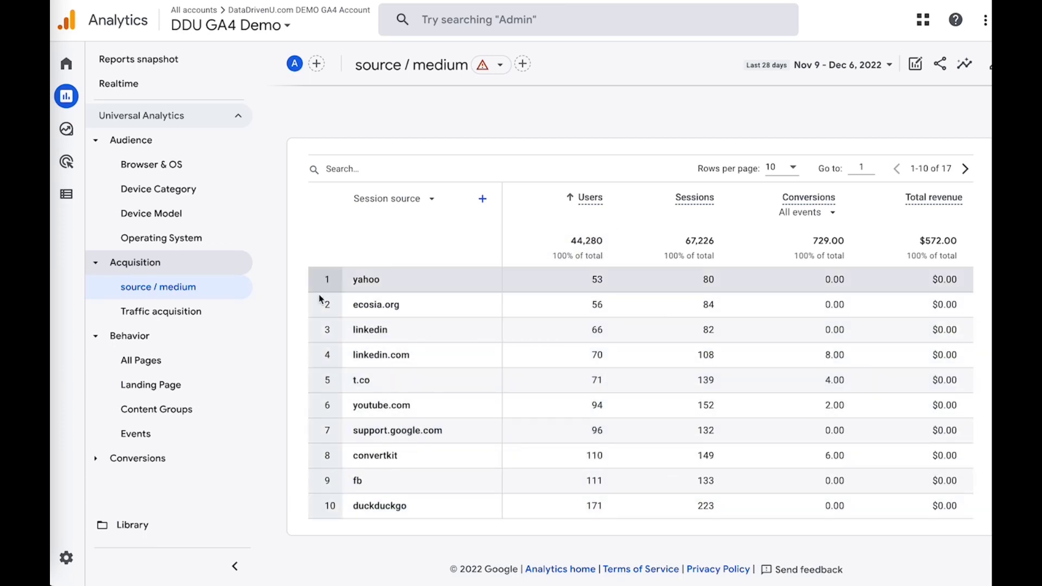
click(566, 199)
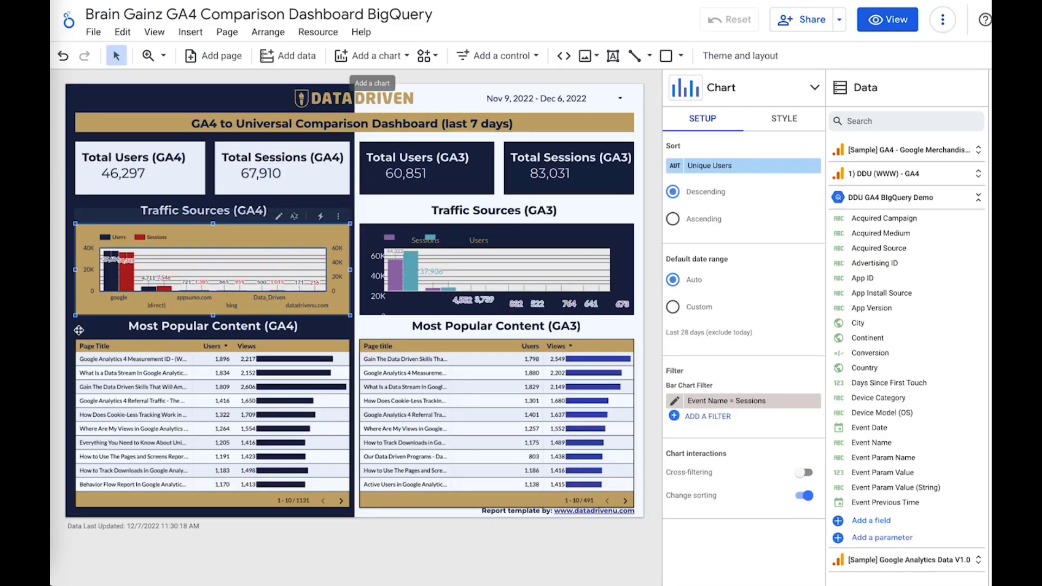
Select the dashboard's Most Popular Content (GA4) table and check the source fields of its Page Title dimension and Views metric
click(223, 385)
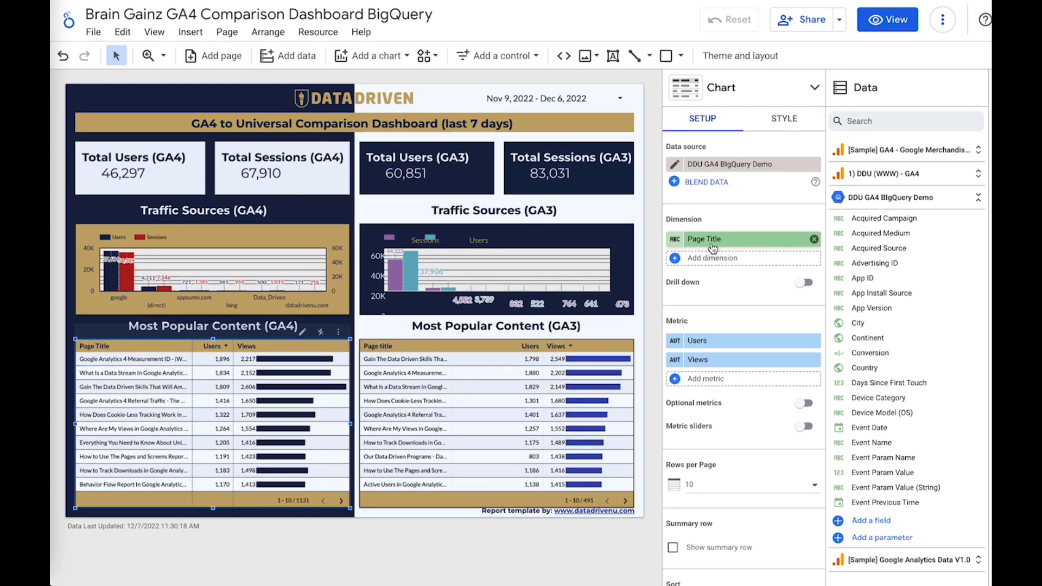
click(673, 240)
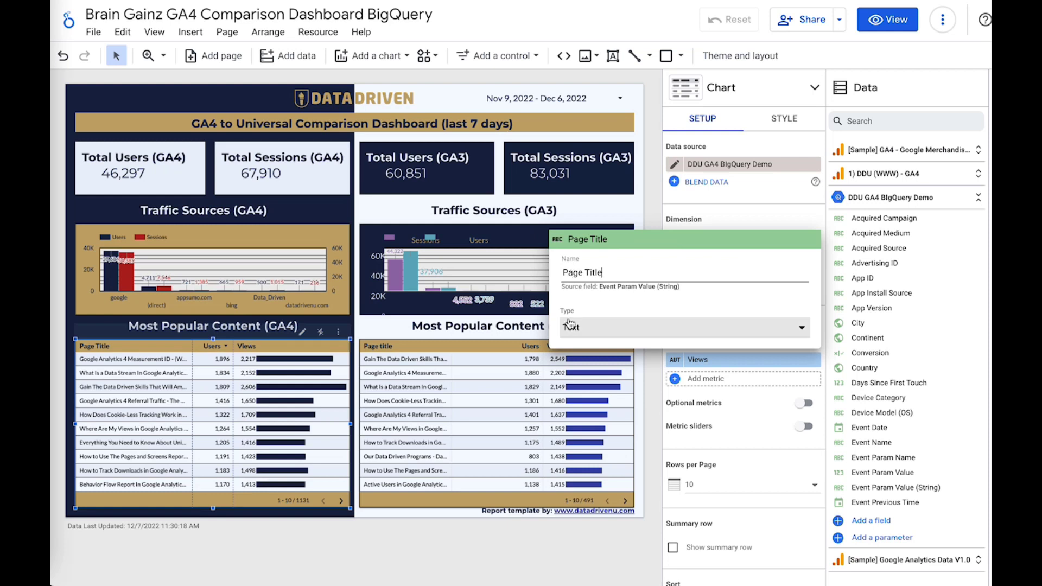
drag(600, 287, 693, 290)
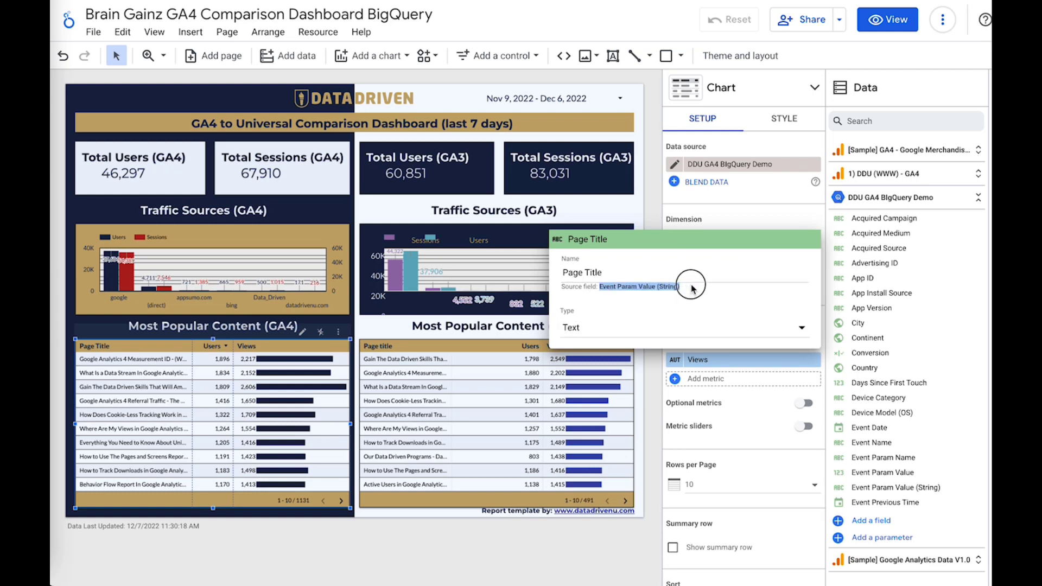
click(732, 214)
scroll(729, 249, down, 1)
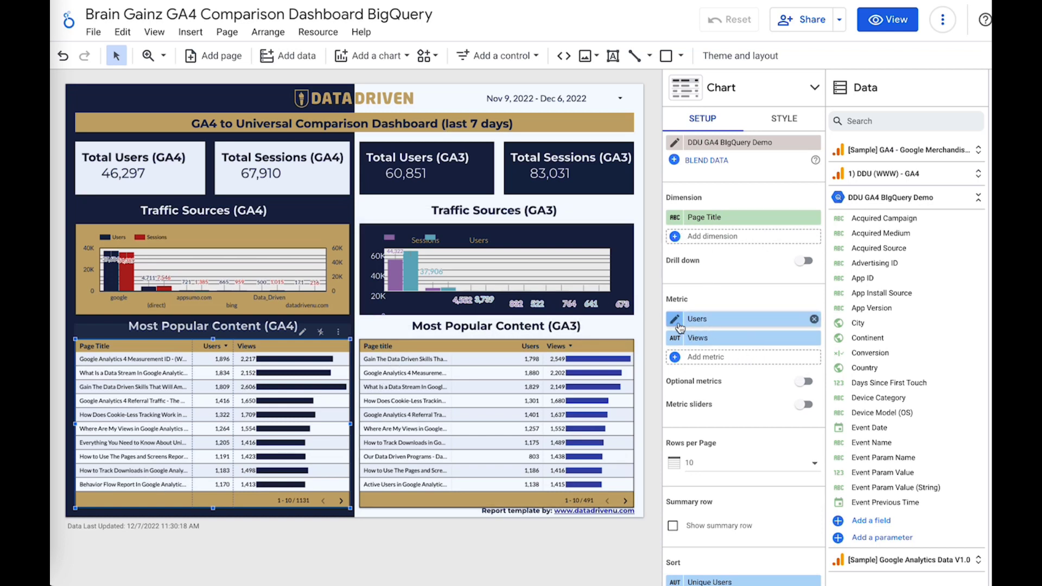
click(676, 341)
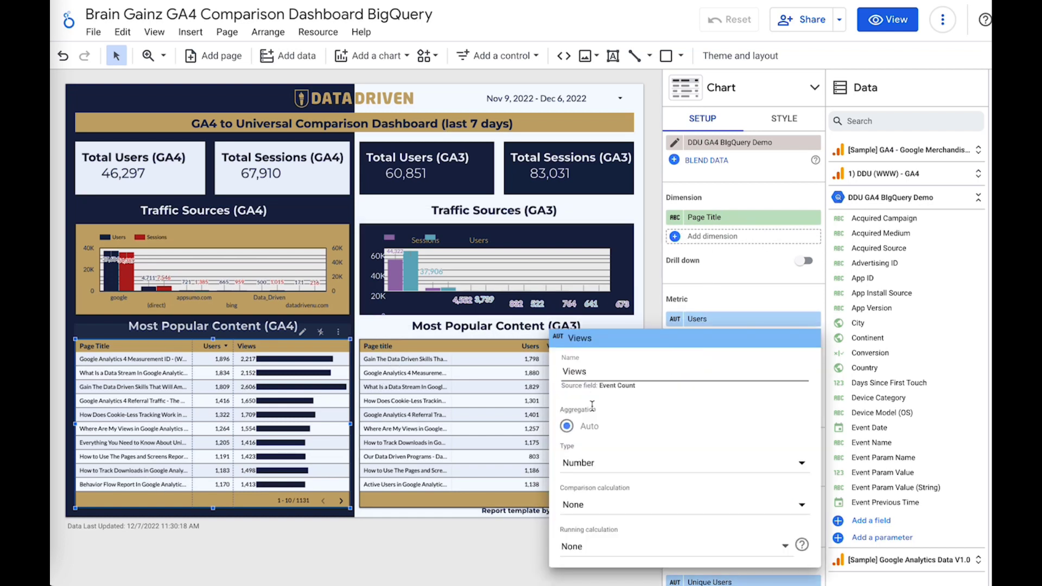
click(725, 292)
Examine the clauses of the Most Popular Content (GA4) table's Event Name = PageView filter and save it without edits
scroll(723, 296, down, 10)
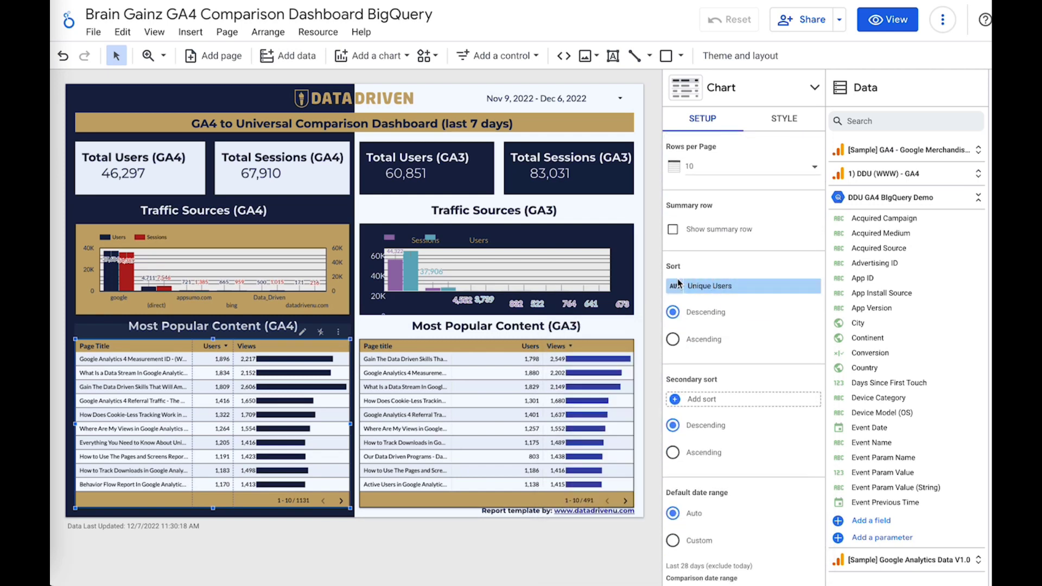
scroll(707, 289, down, 5)
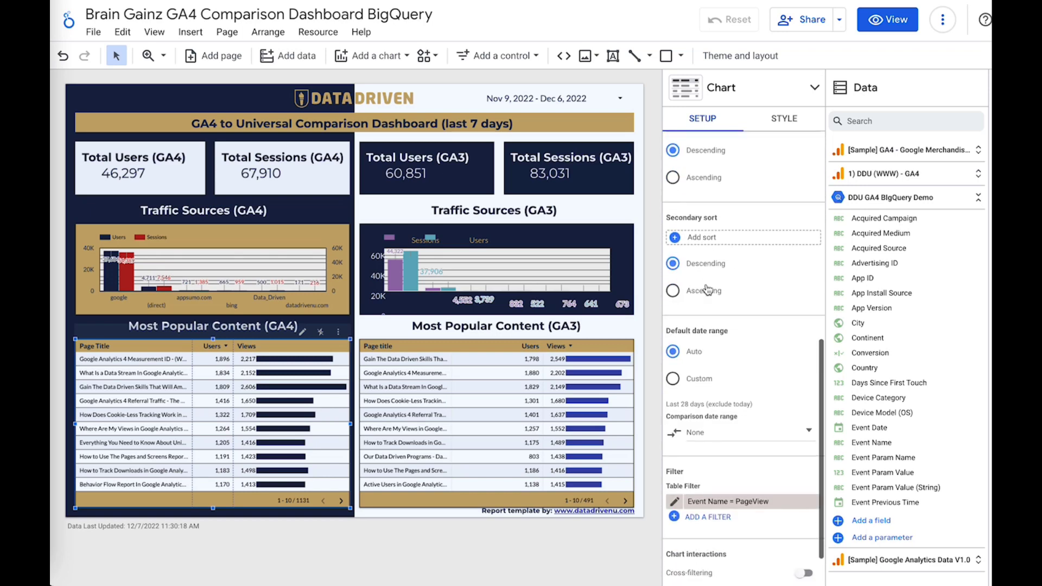
click(675, 367)
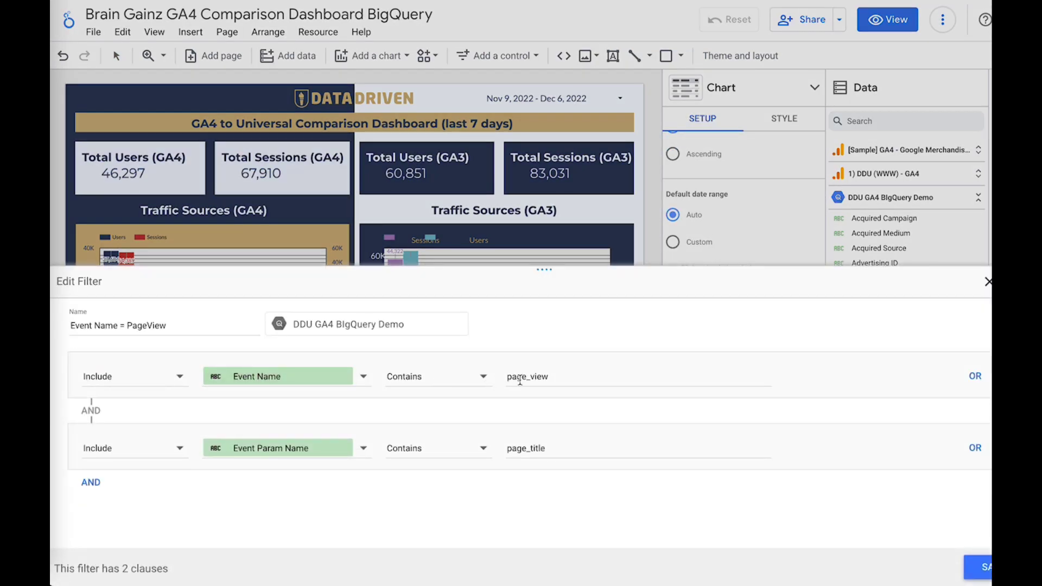
drag(558, 379, 495, 375)
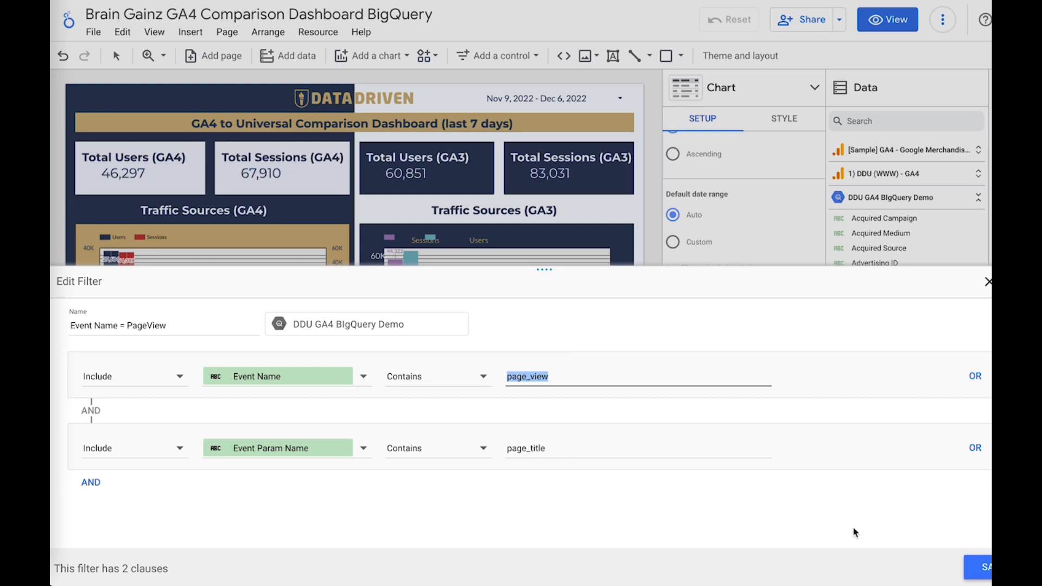
click(978, 567)
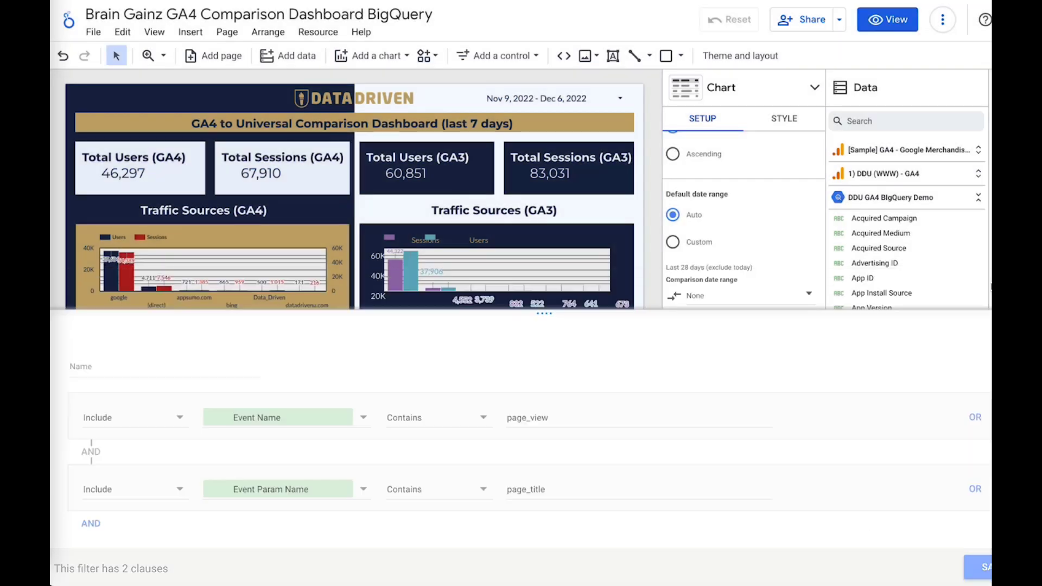
Sort the Most Popular Content (GA3) table by Users instead of Views
click(553, 385)
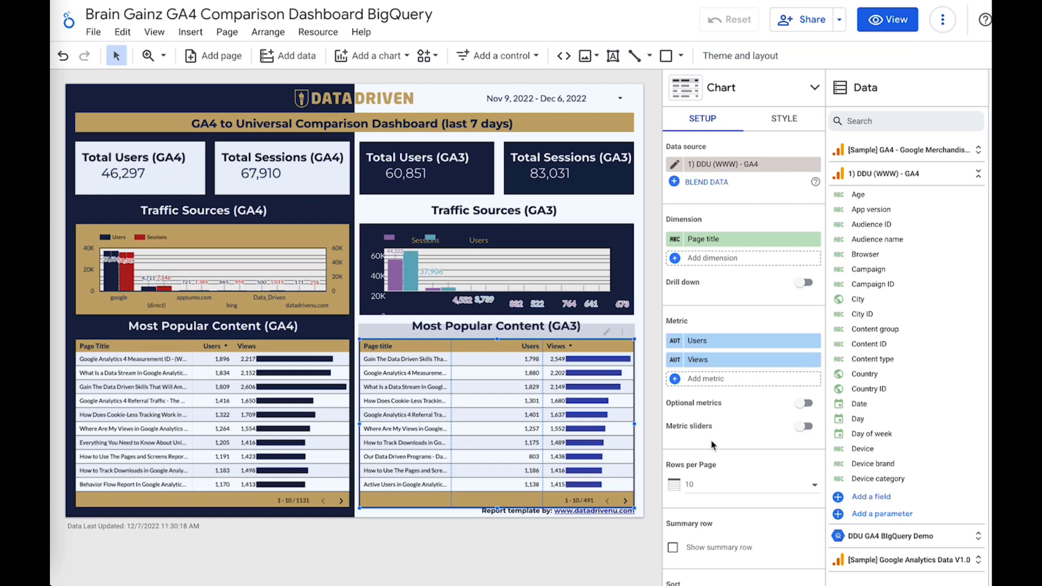
scroll(712, 445, down, 2)
scroll(713, 445, down, 1)
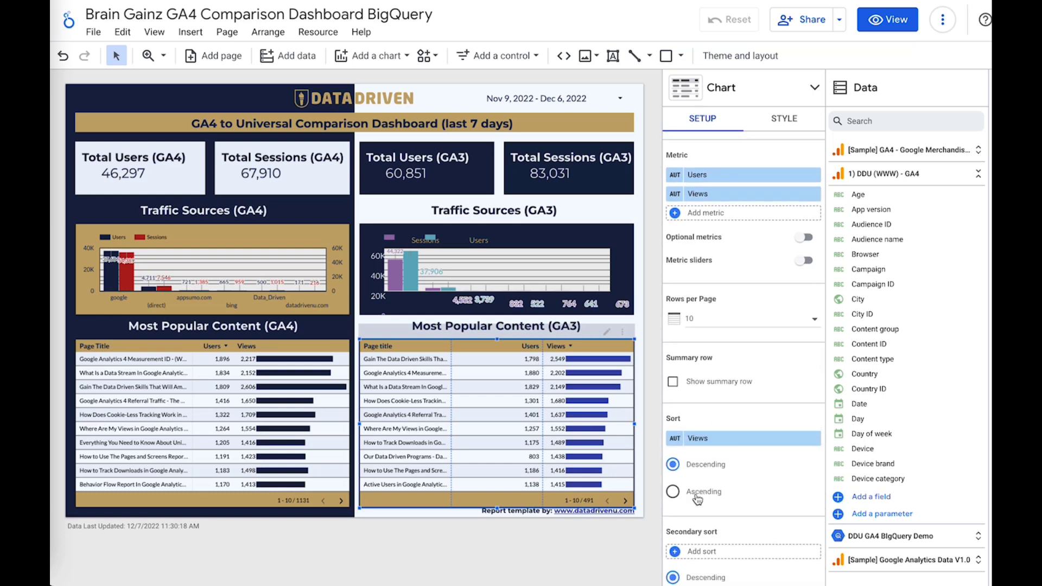
click(711, 439)
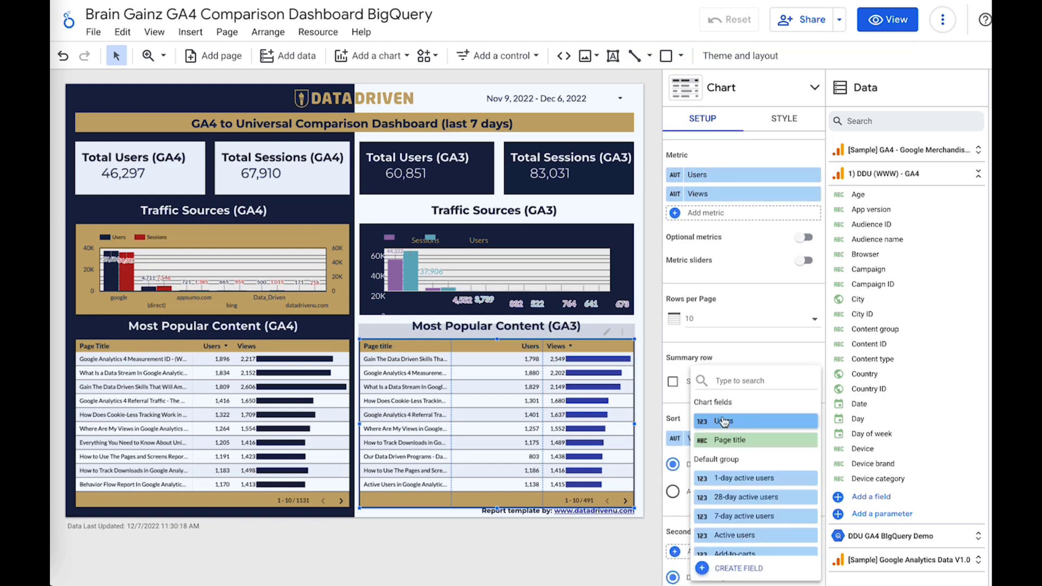
click(723, 422)
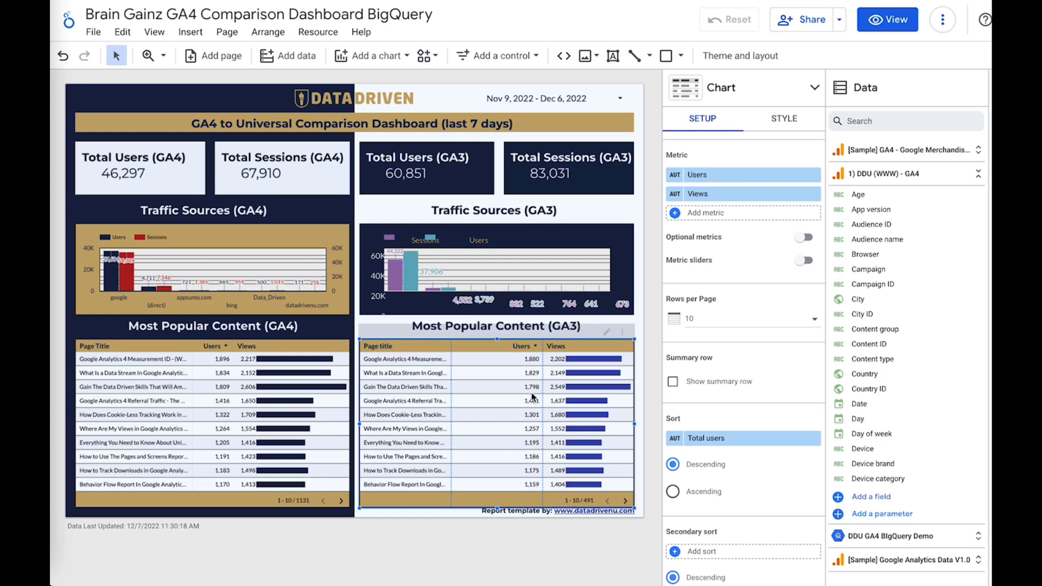
Switch to the BigQuery SQL workspace of the DDUGA4Demo project in Google Cloud
mouse_move(403, 284)
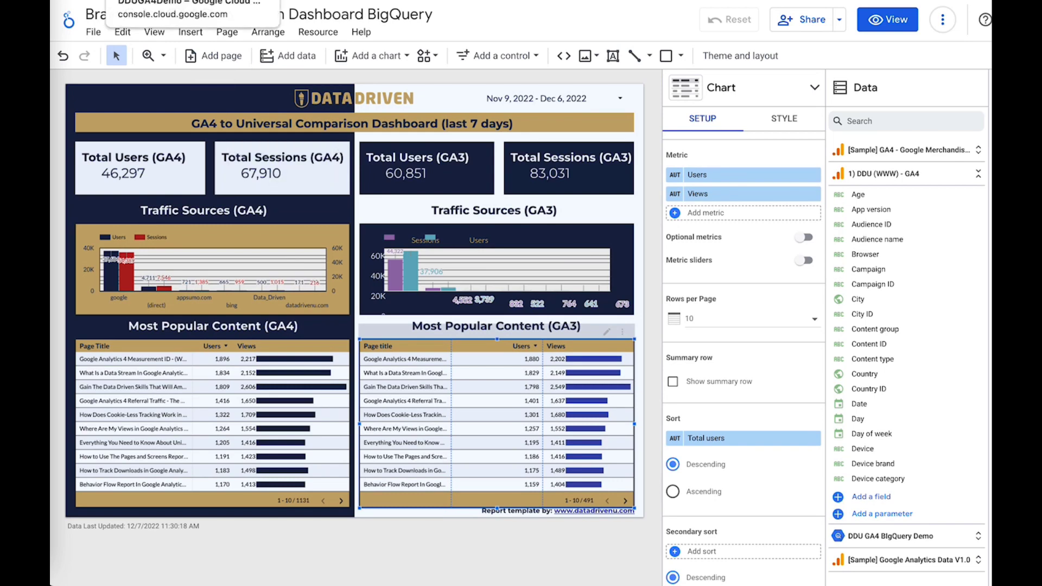
click(163, 0)
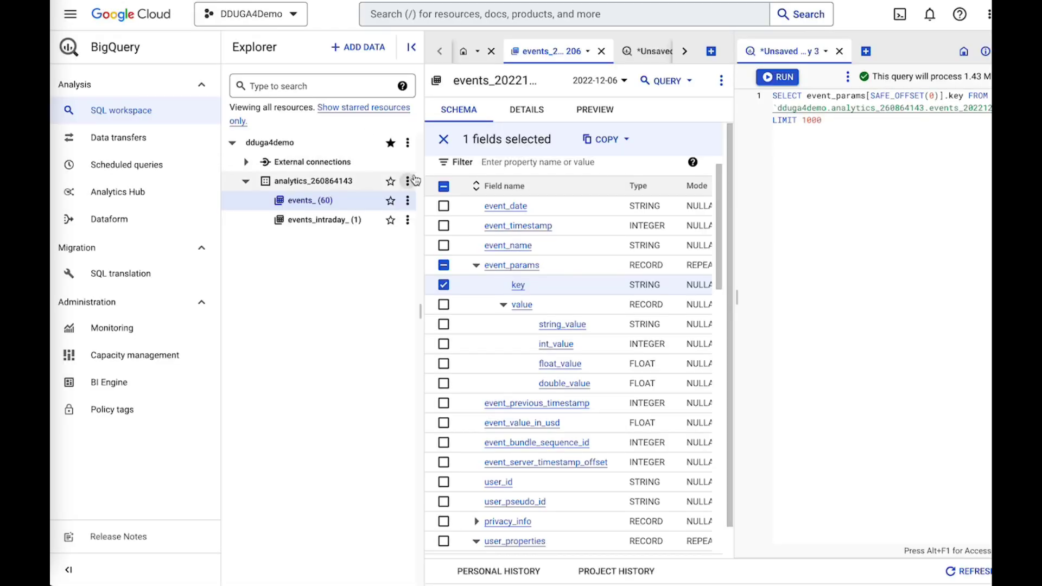